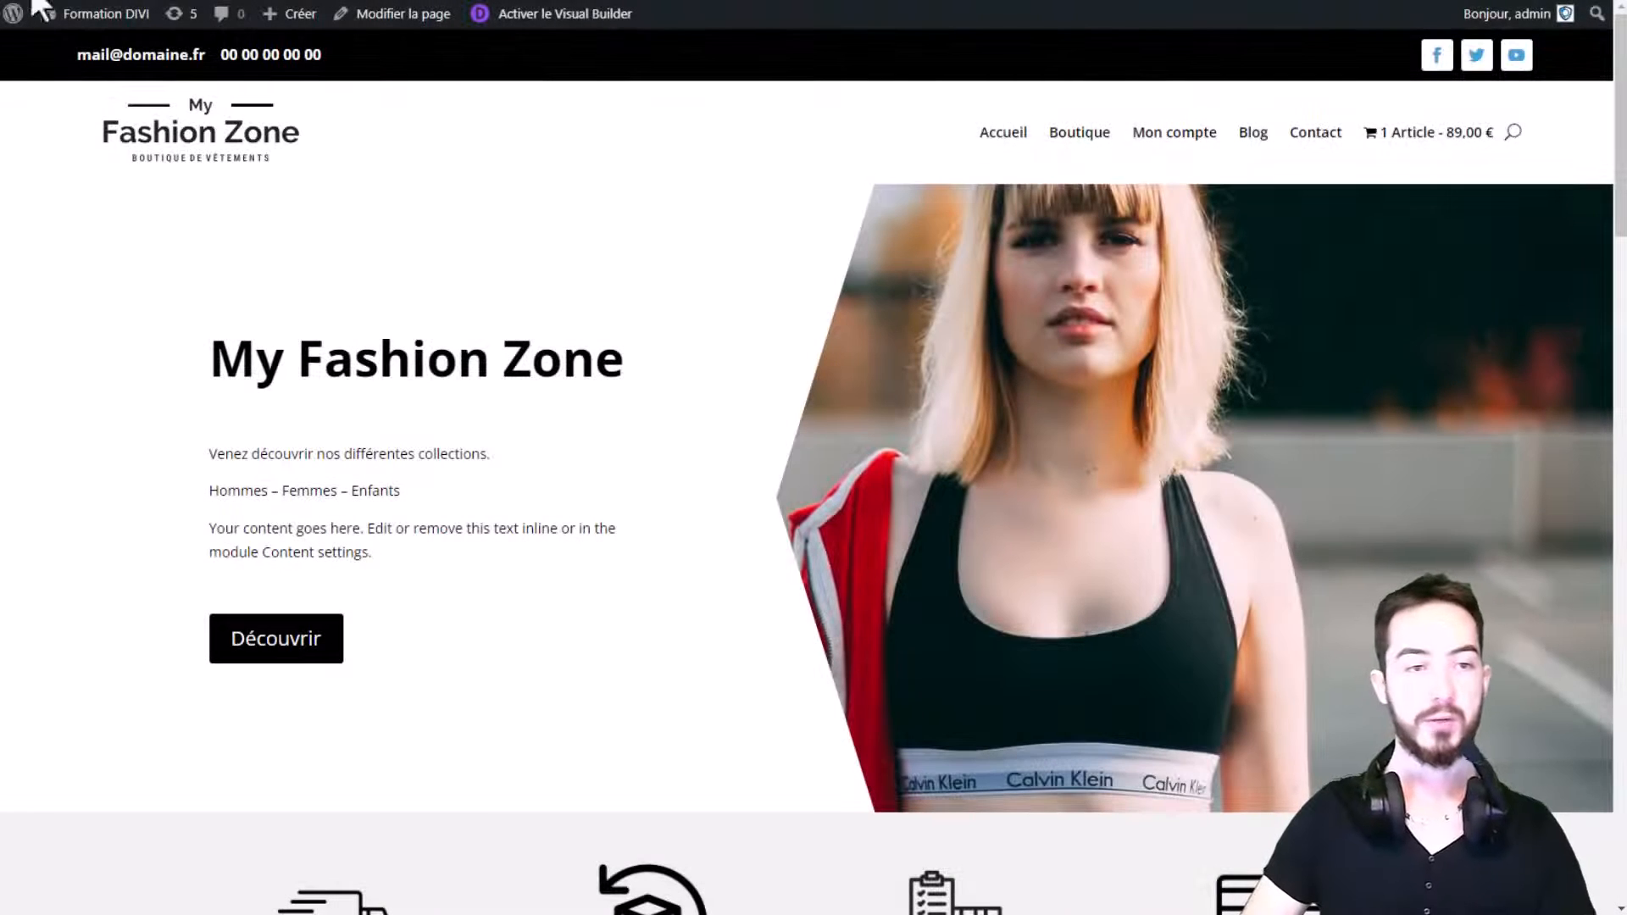
Start a new product from the site's WooCommerce product list and name it "Réservation massage".
left_click(92, 14)
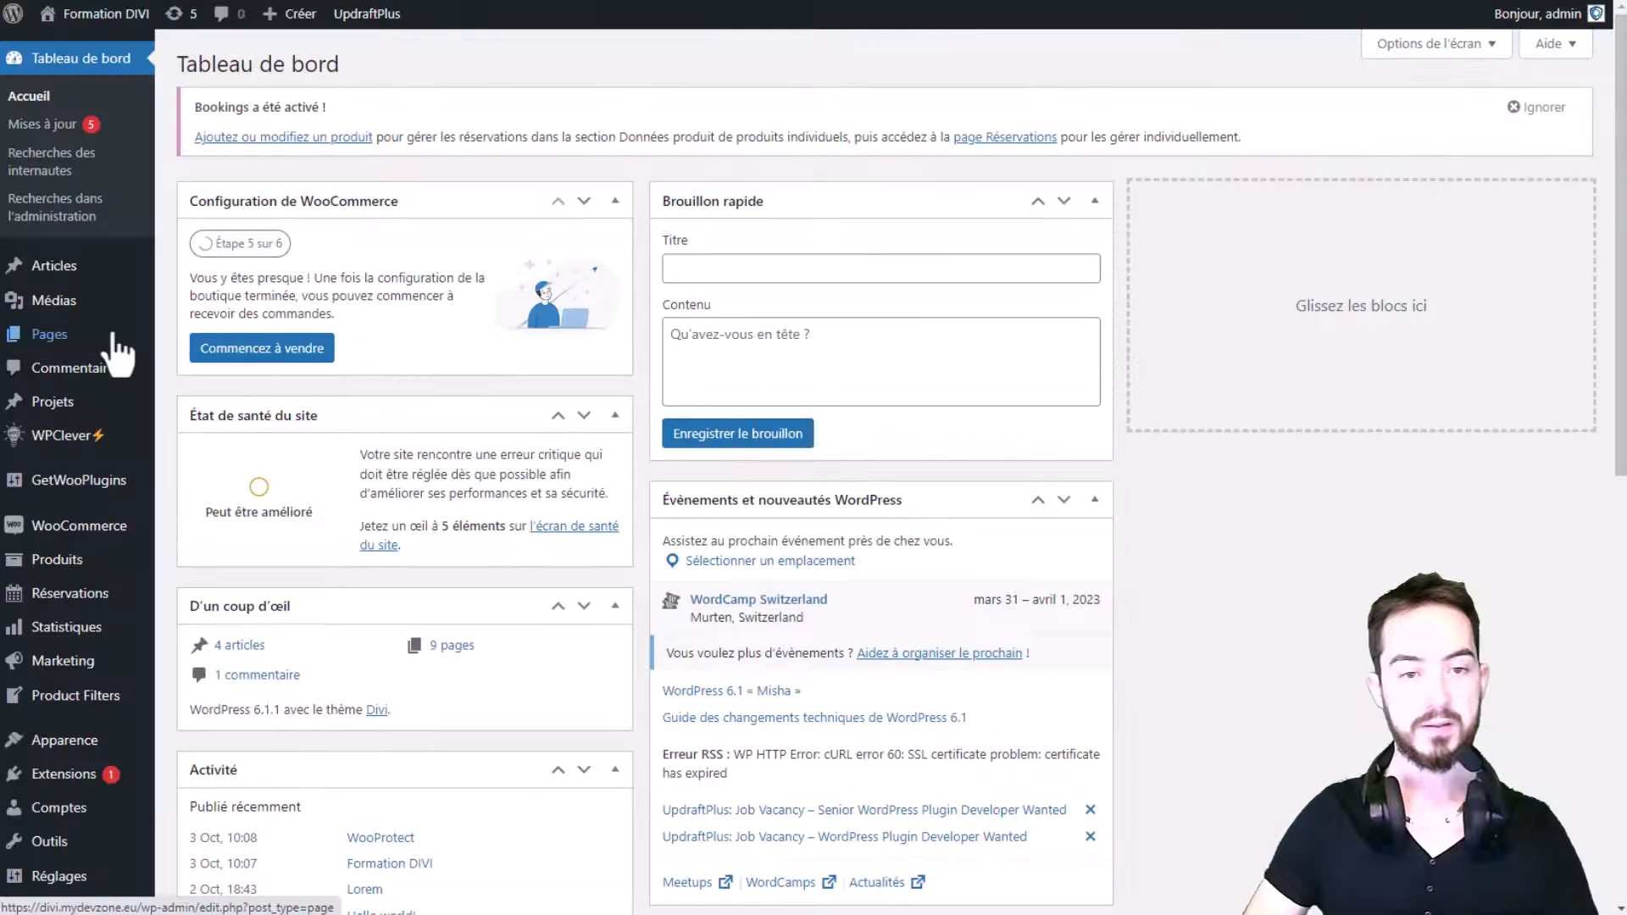
mouse_move(73, 561)
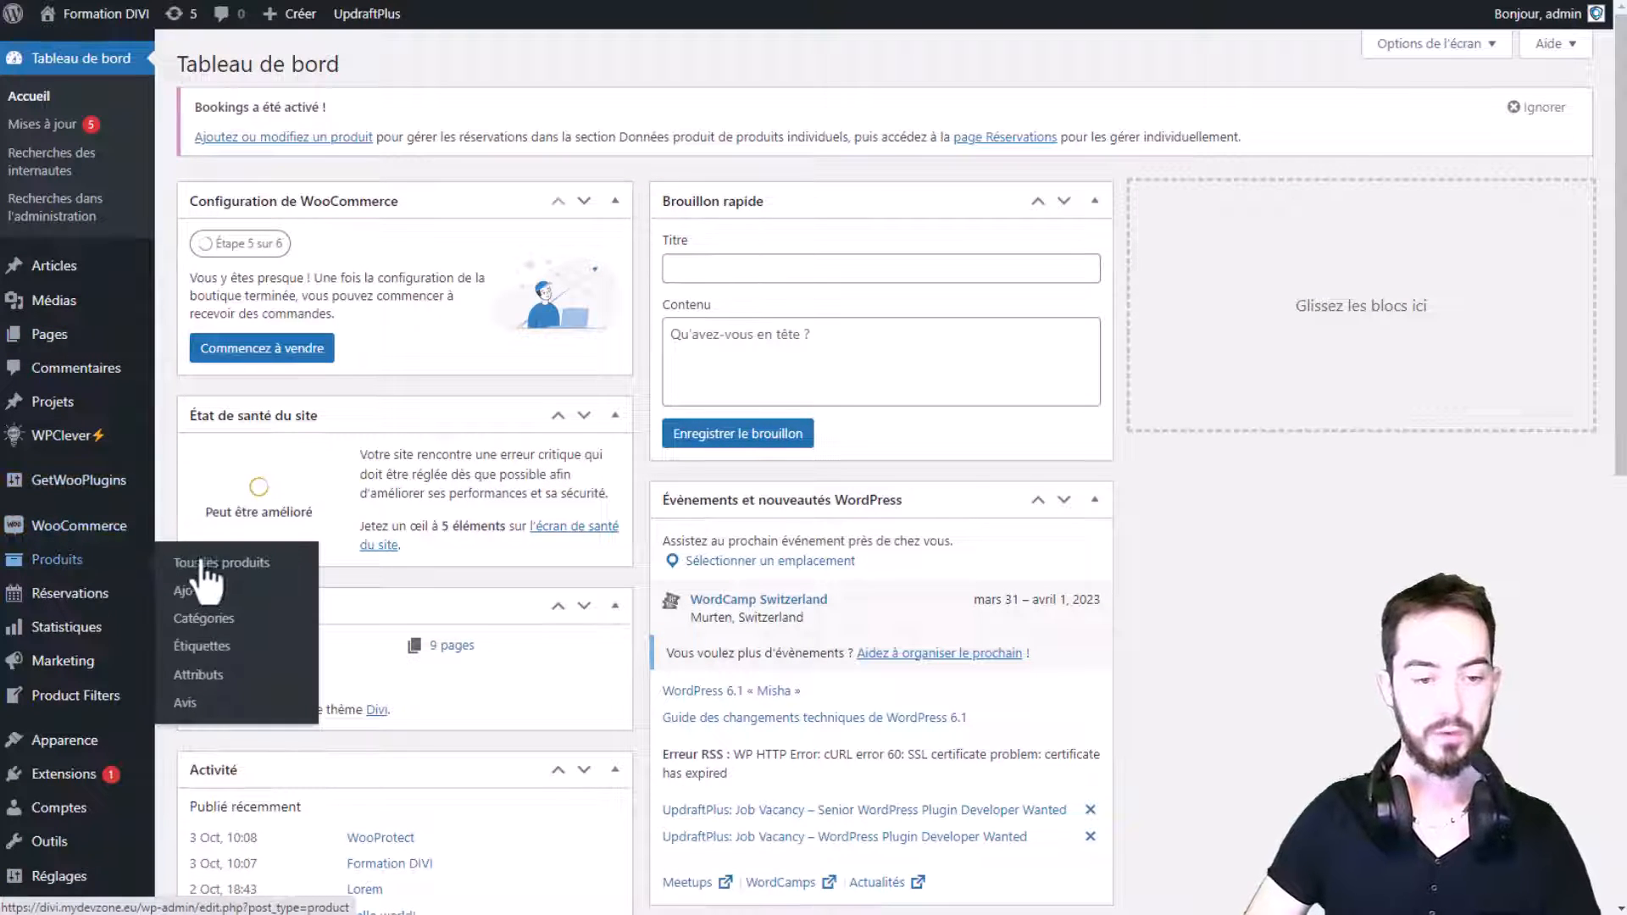
left_click(203, 564)
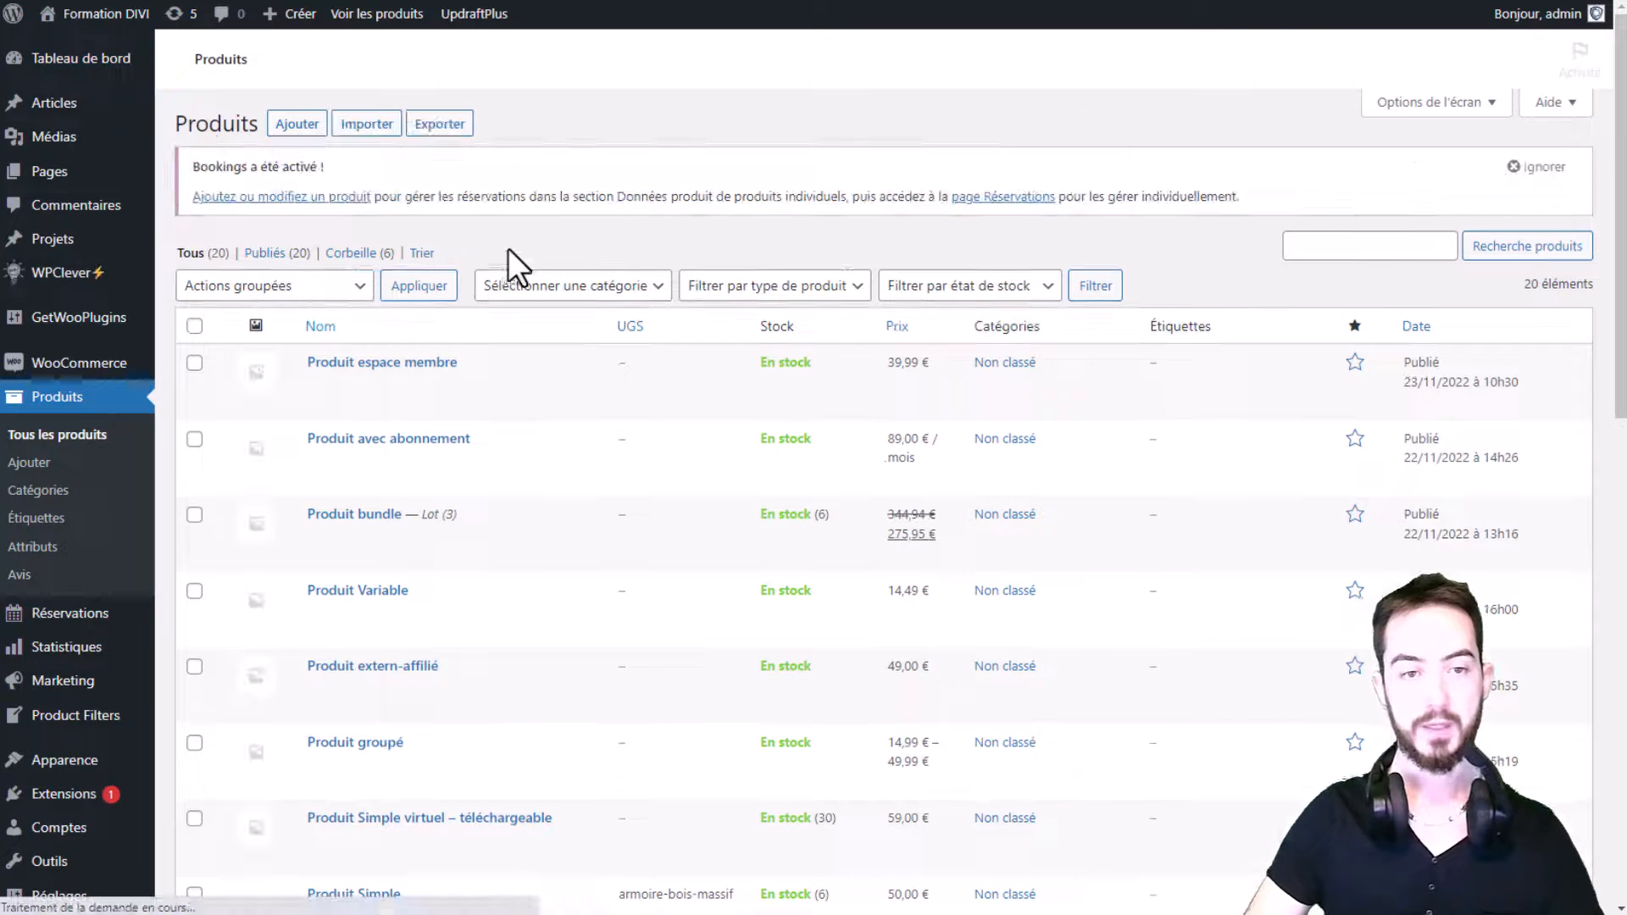
left_click(296, 124)
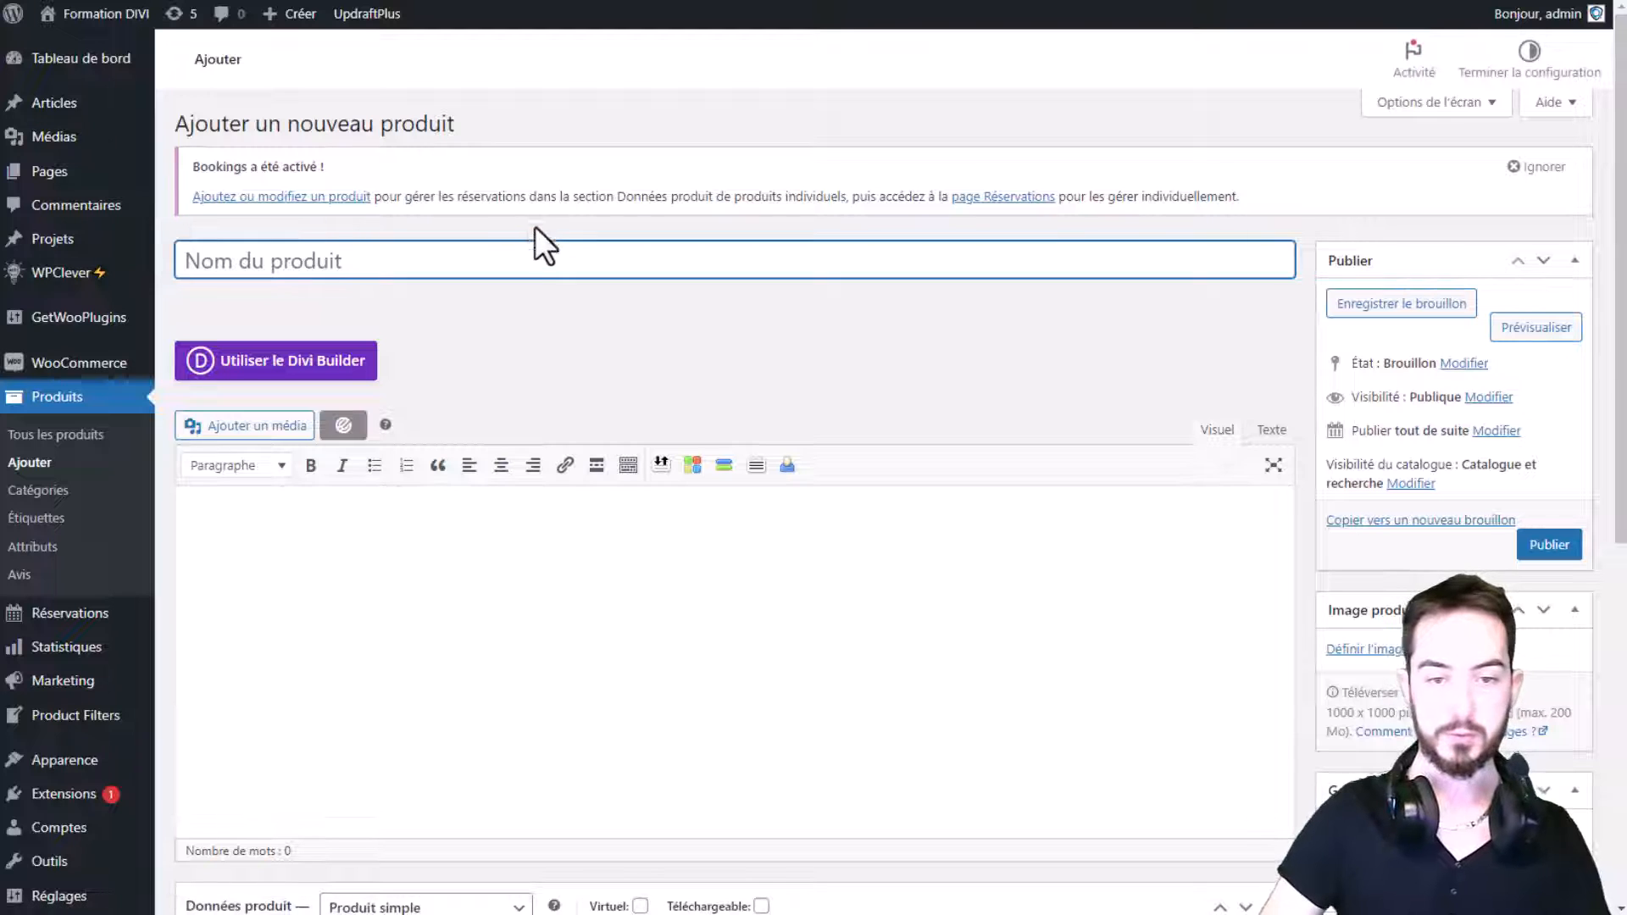
type("Réservati")
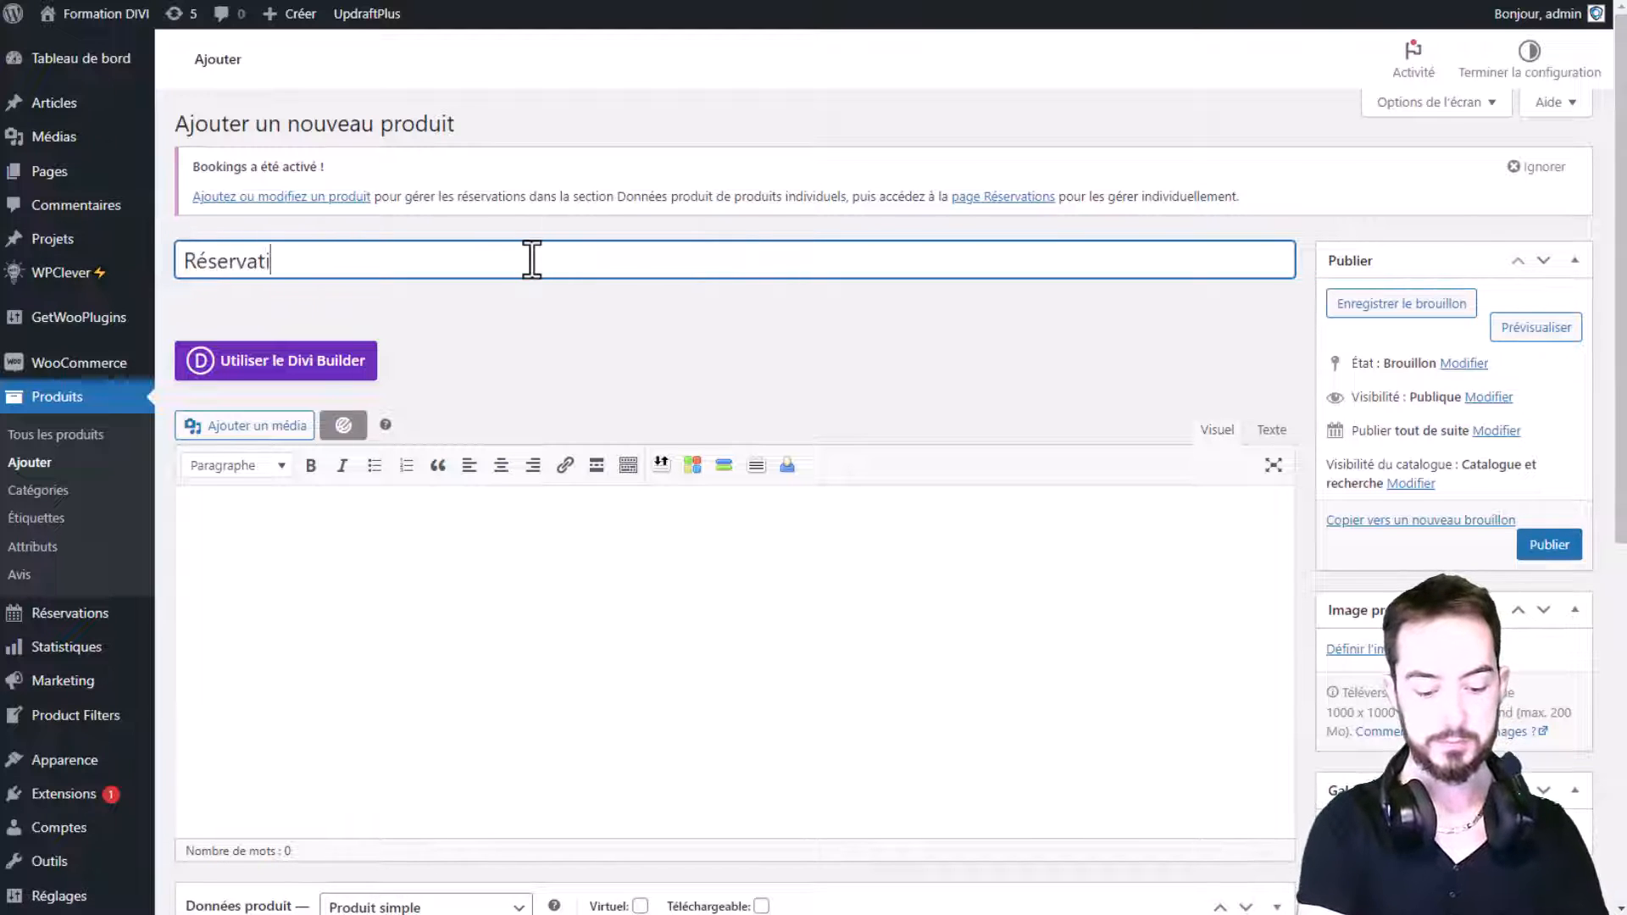
type("on massage")
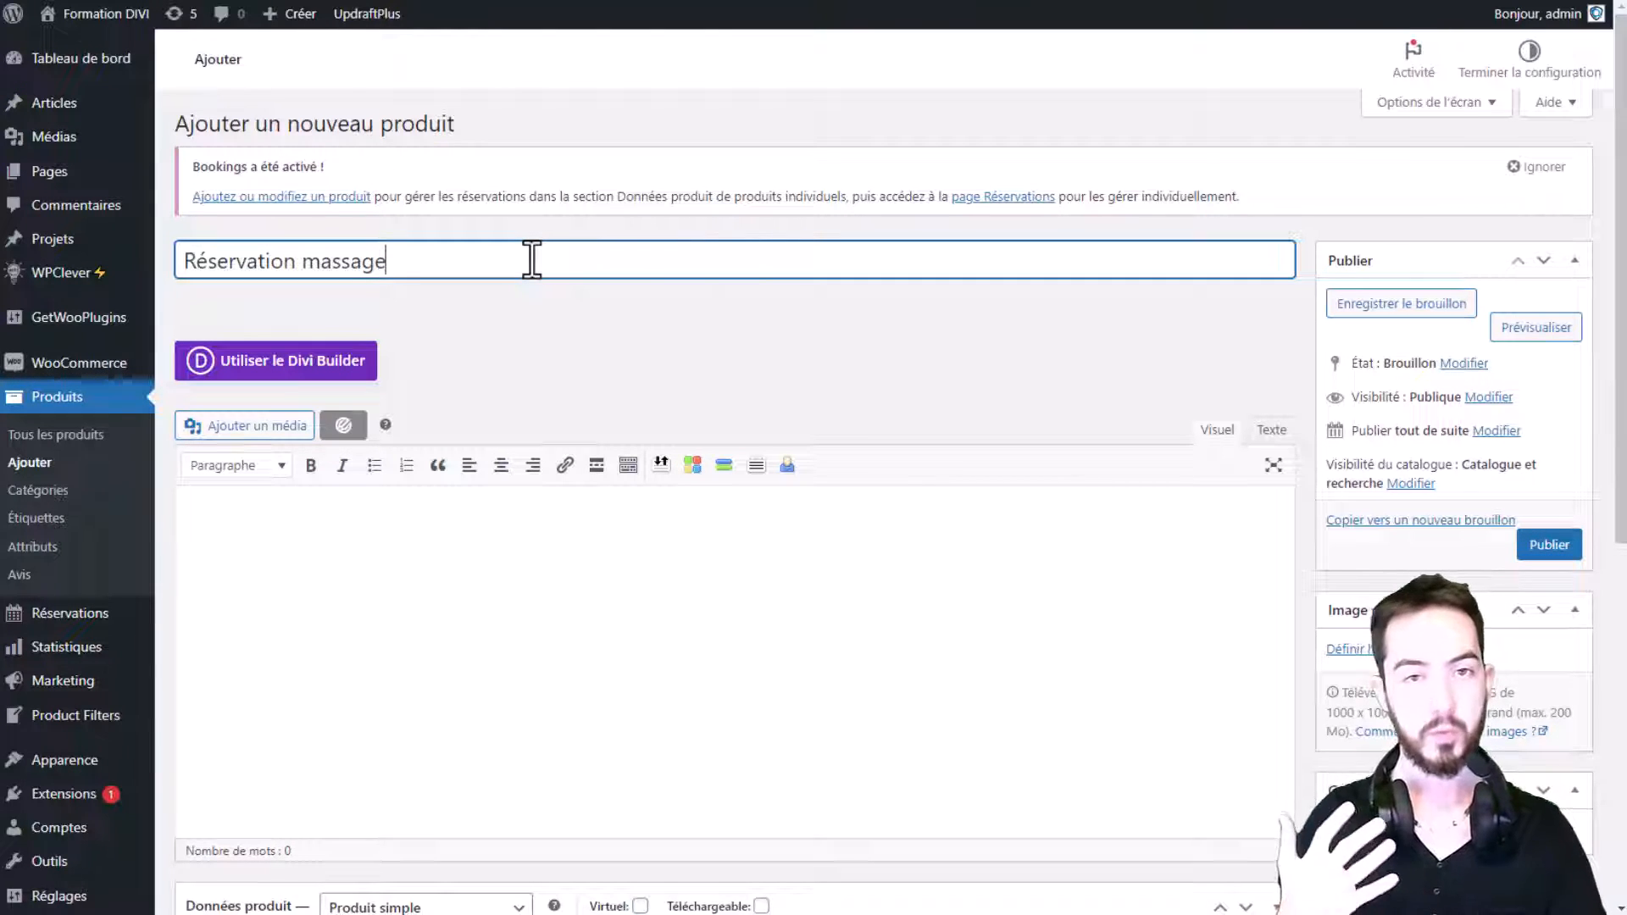
Expand the short description and product data sections, and set the product type to Produit réservable.
scroll(537, 308, "down", 5)
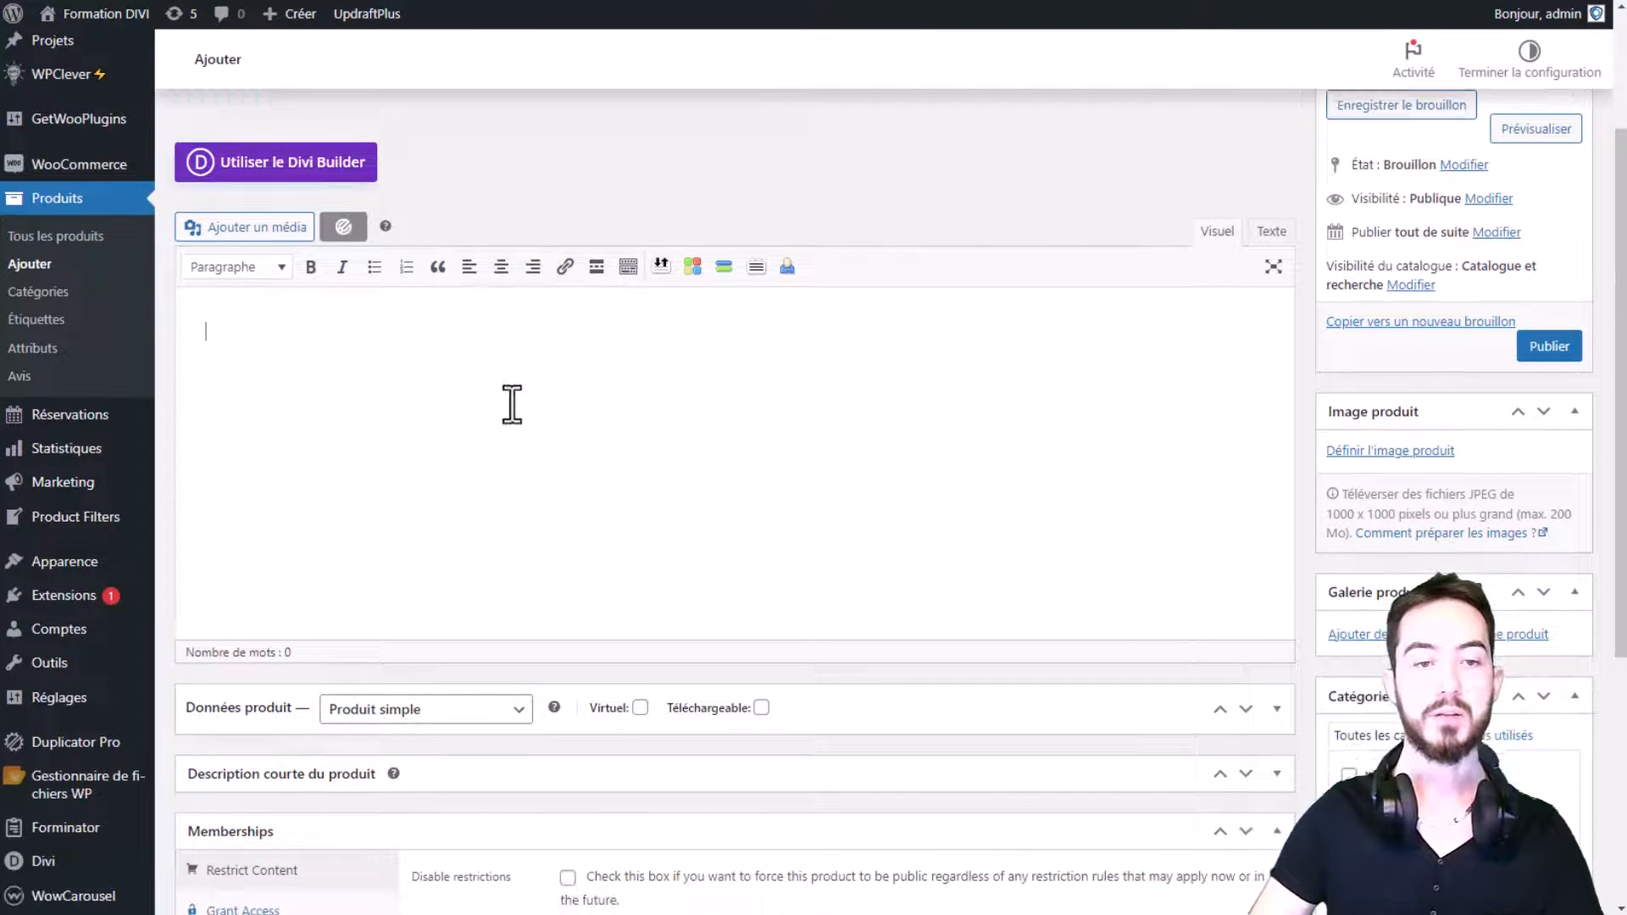
scroll(609, 308, "down", 2)
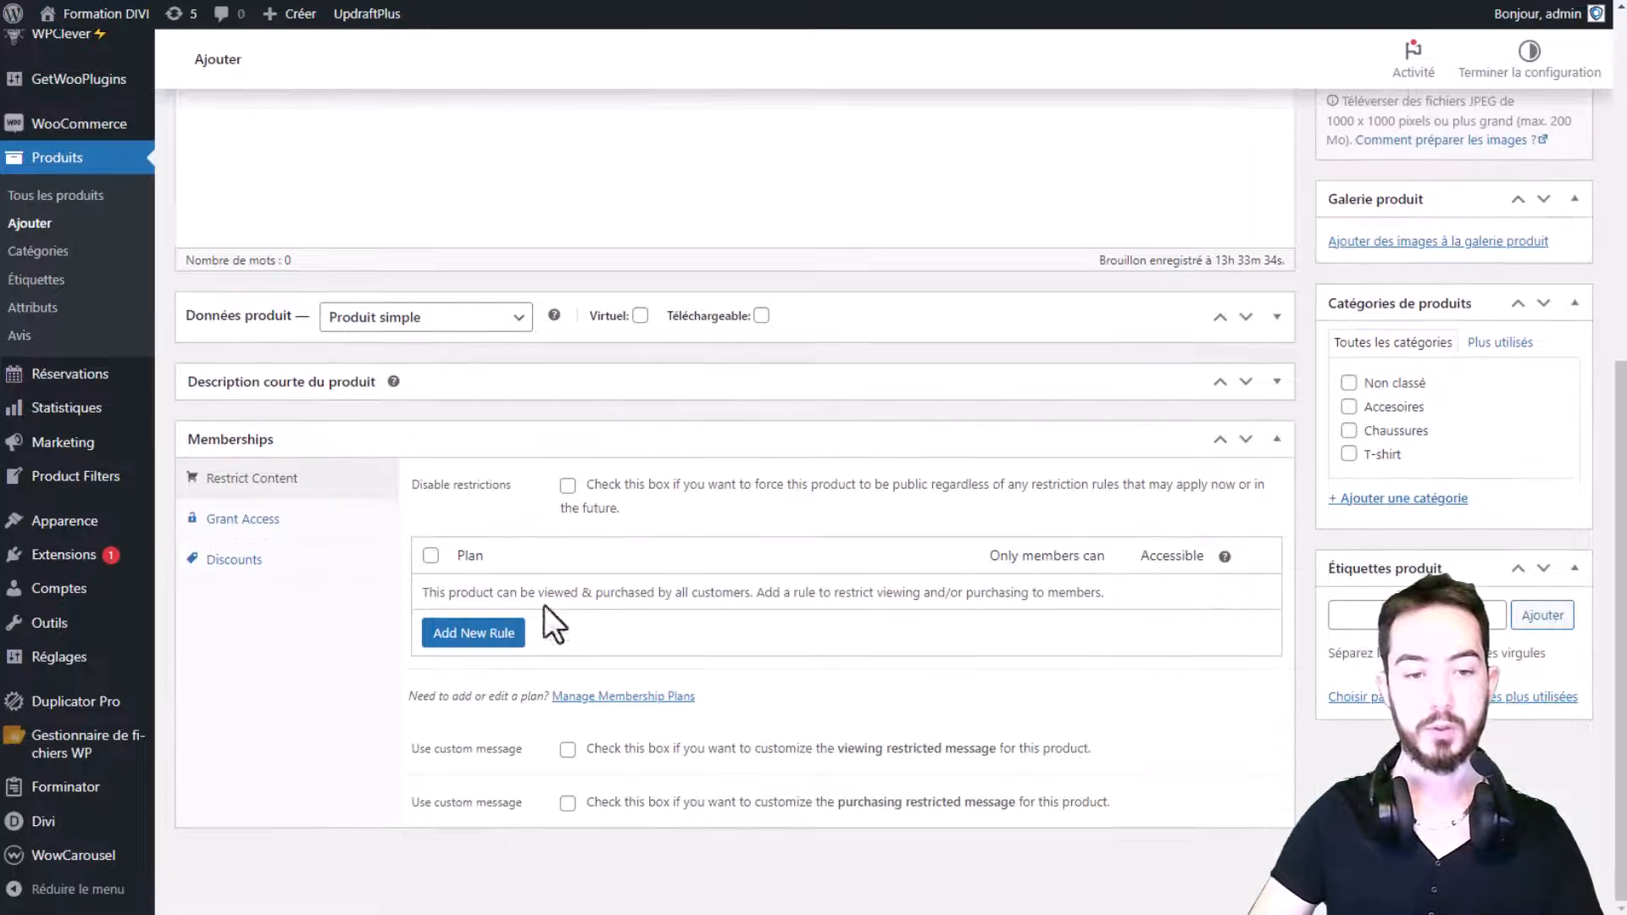
left_click(491, 378)
left_click(431, 532)
scroll(679, 534, "up", 3)
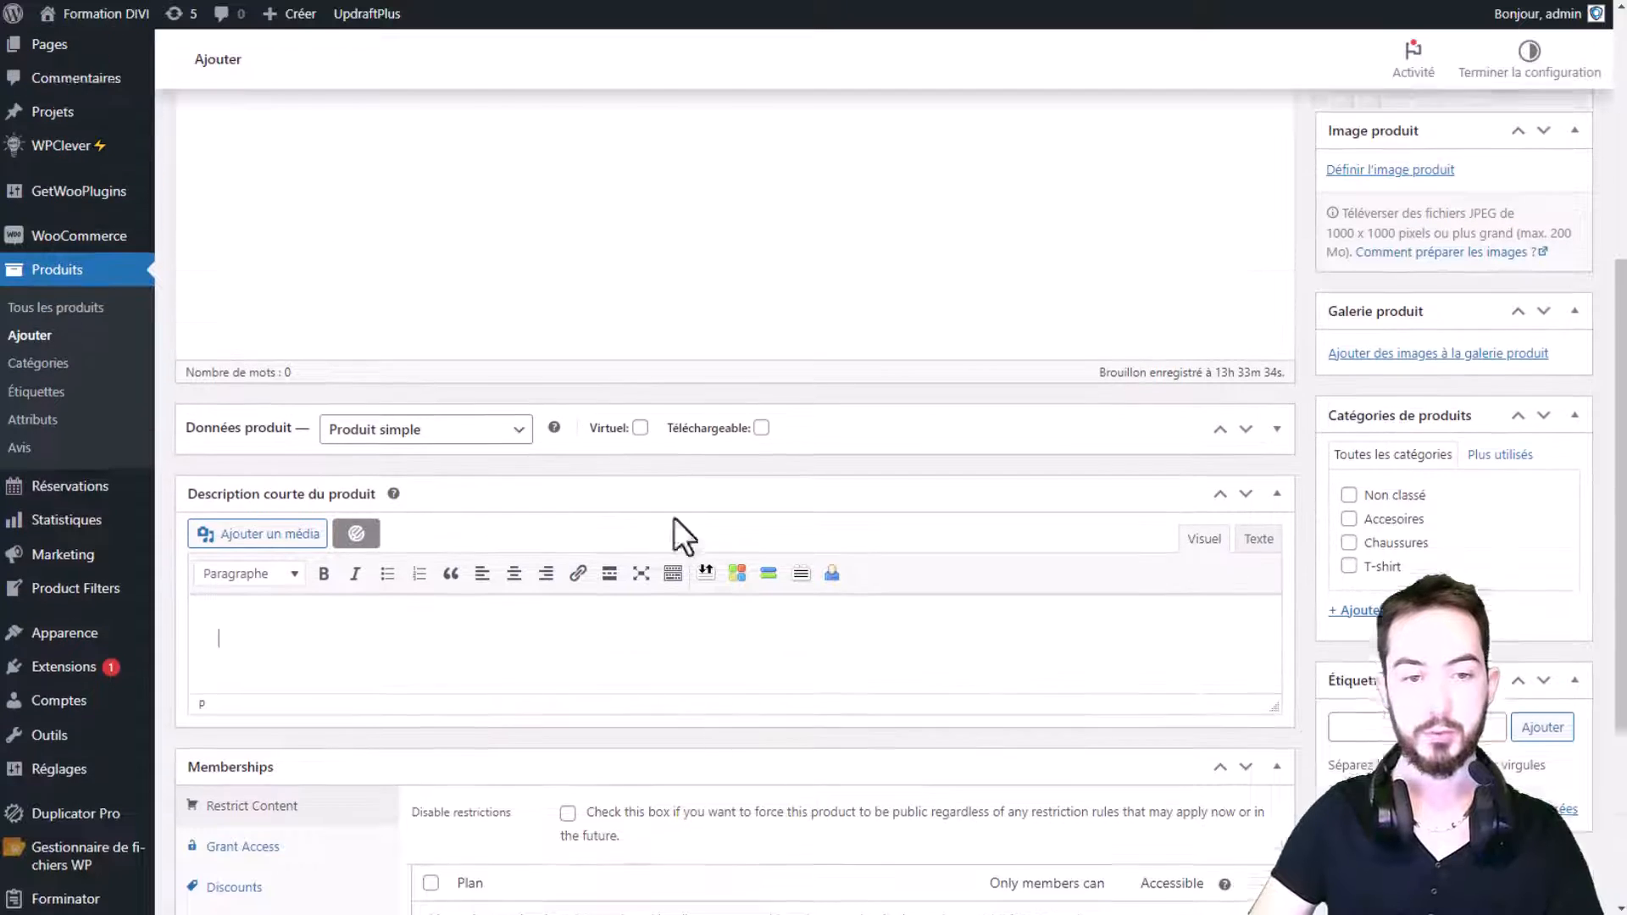
left_click(824, 519)
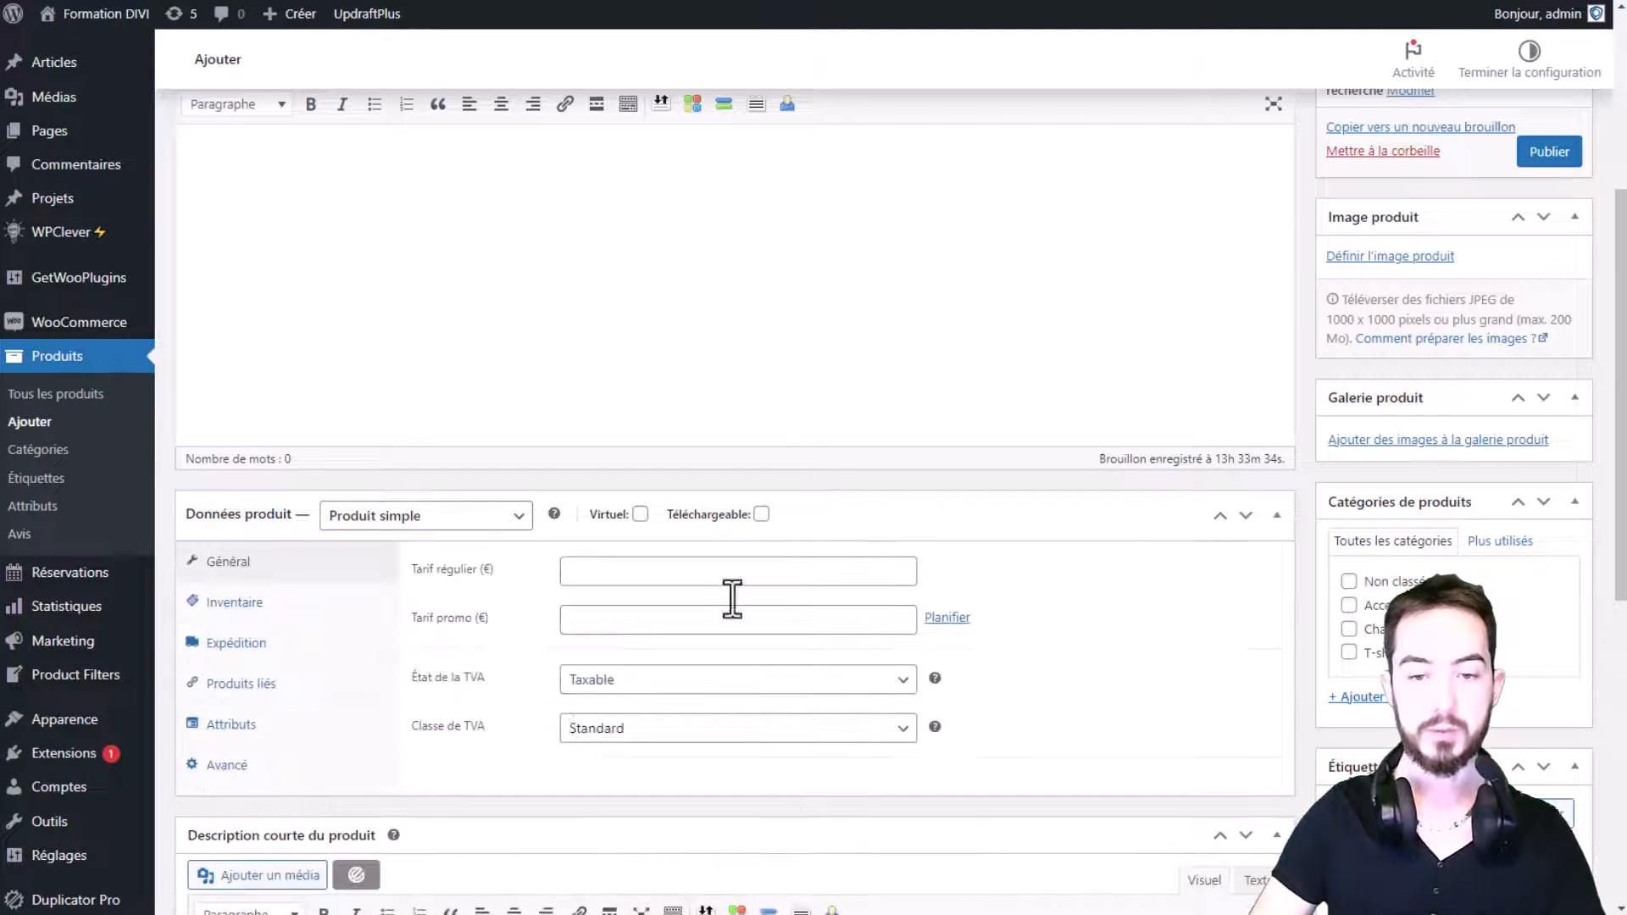
left_click(449, 517)
left_click(431, 679)
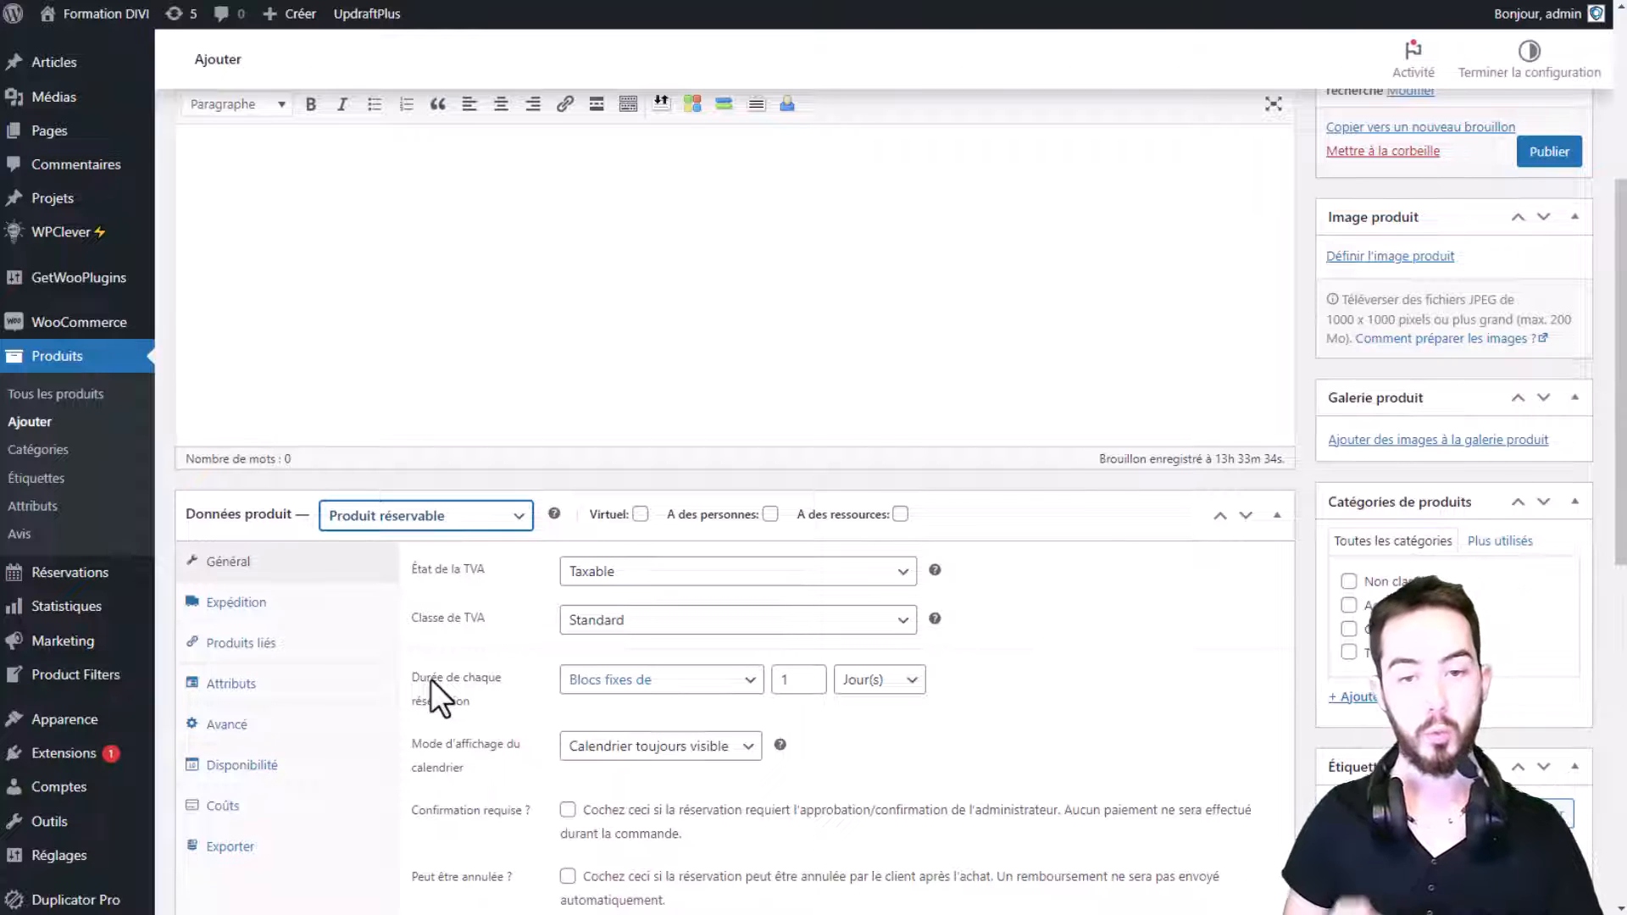
Mark the bookable product as Virtuel.
scroll(871, 446, "down", 1)
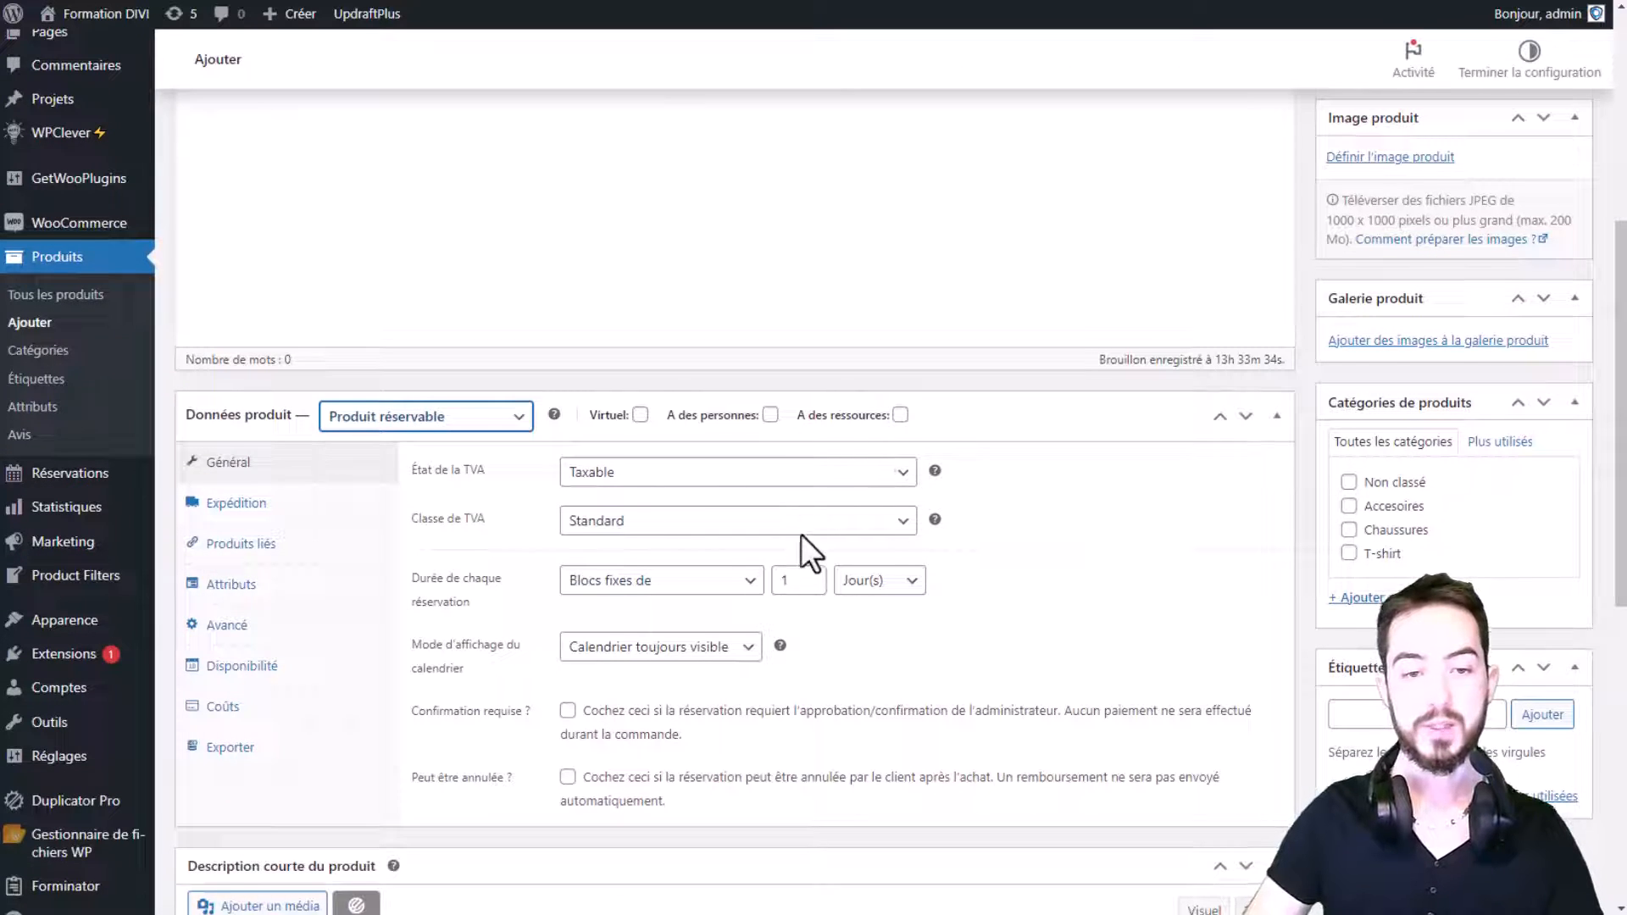
scroll(801, 534, "down", 1)
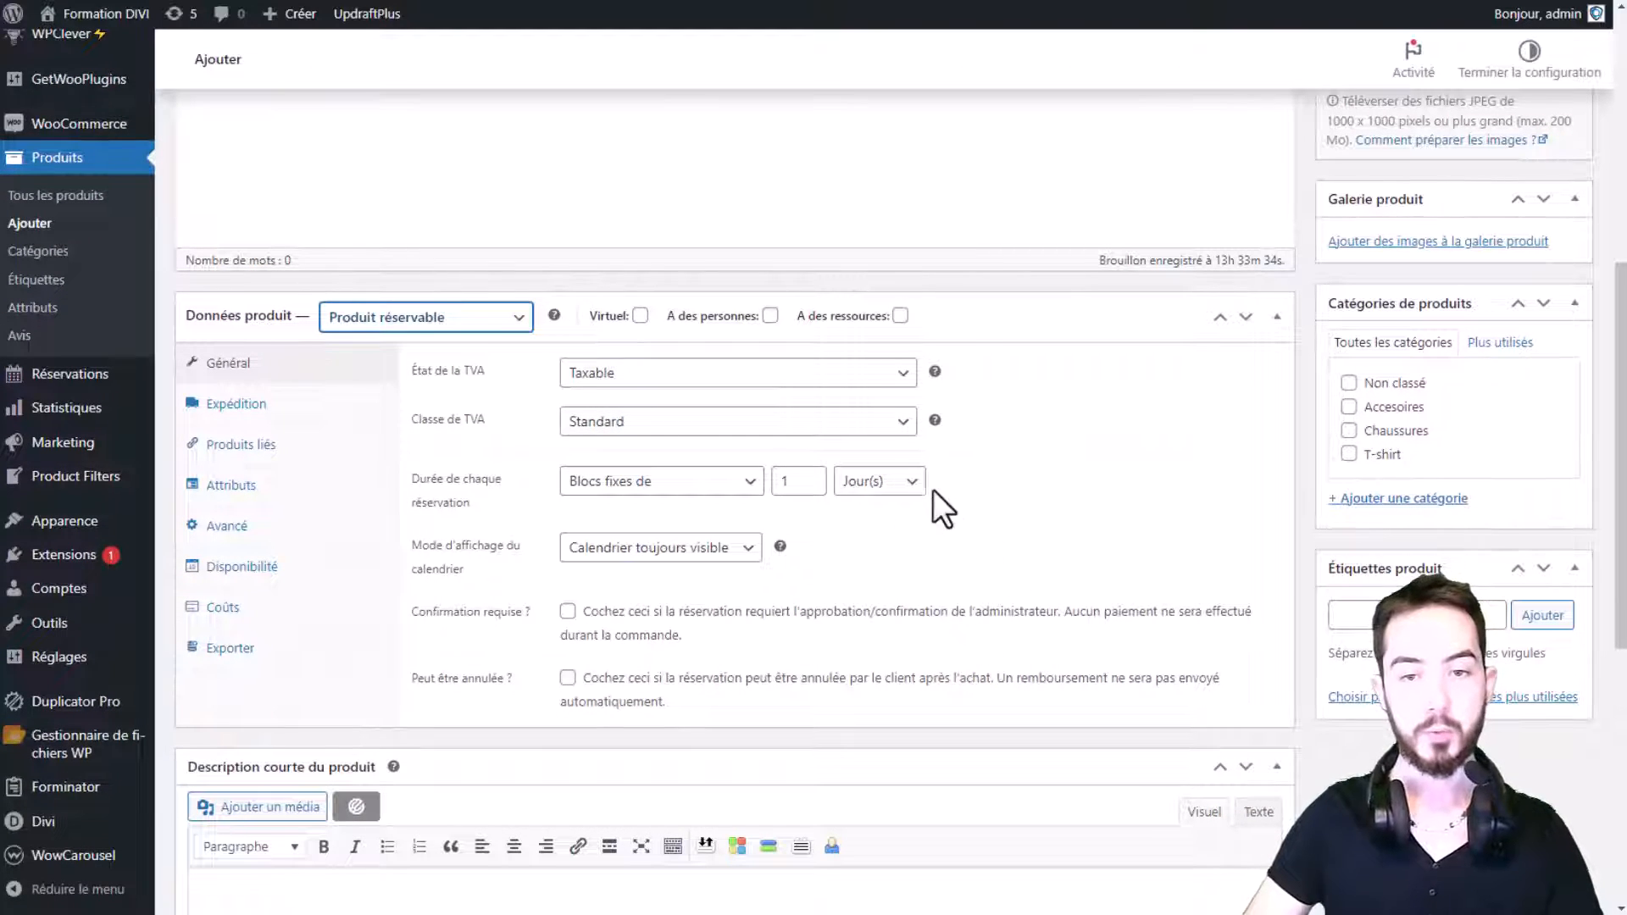
mouse_move(861, 322)
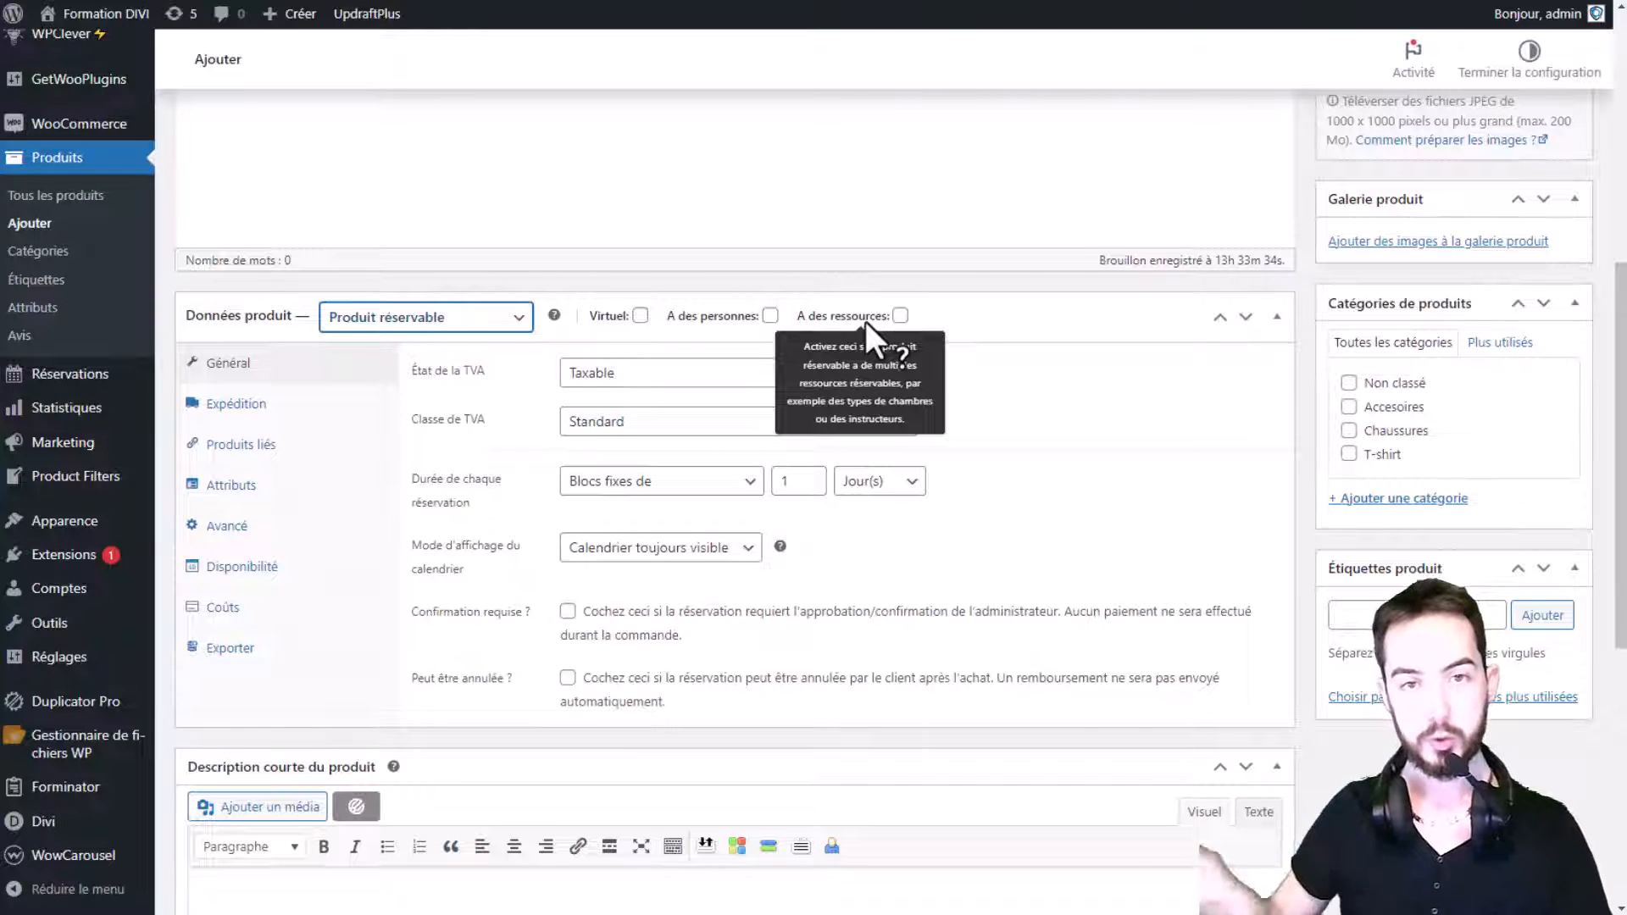
left_click(640, 316)
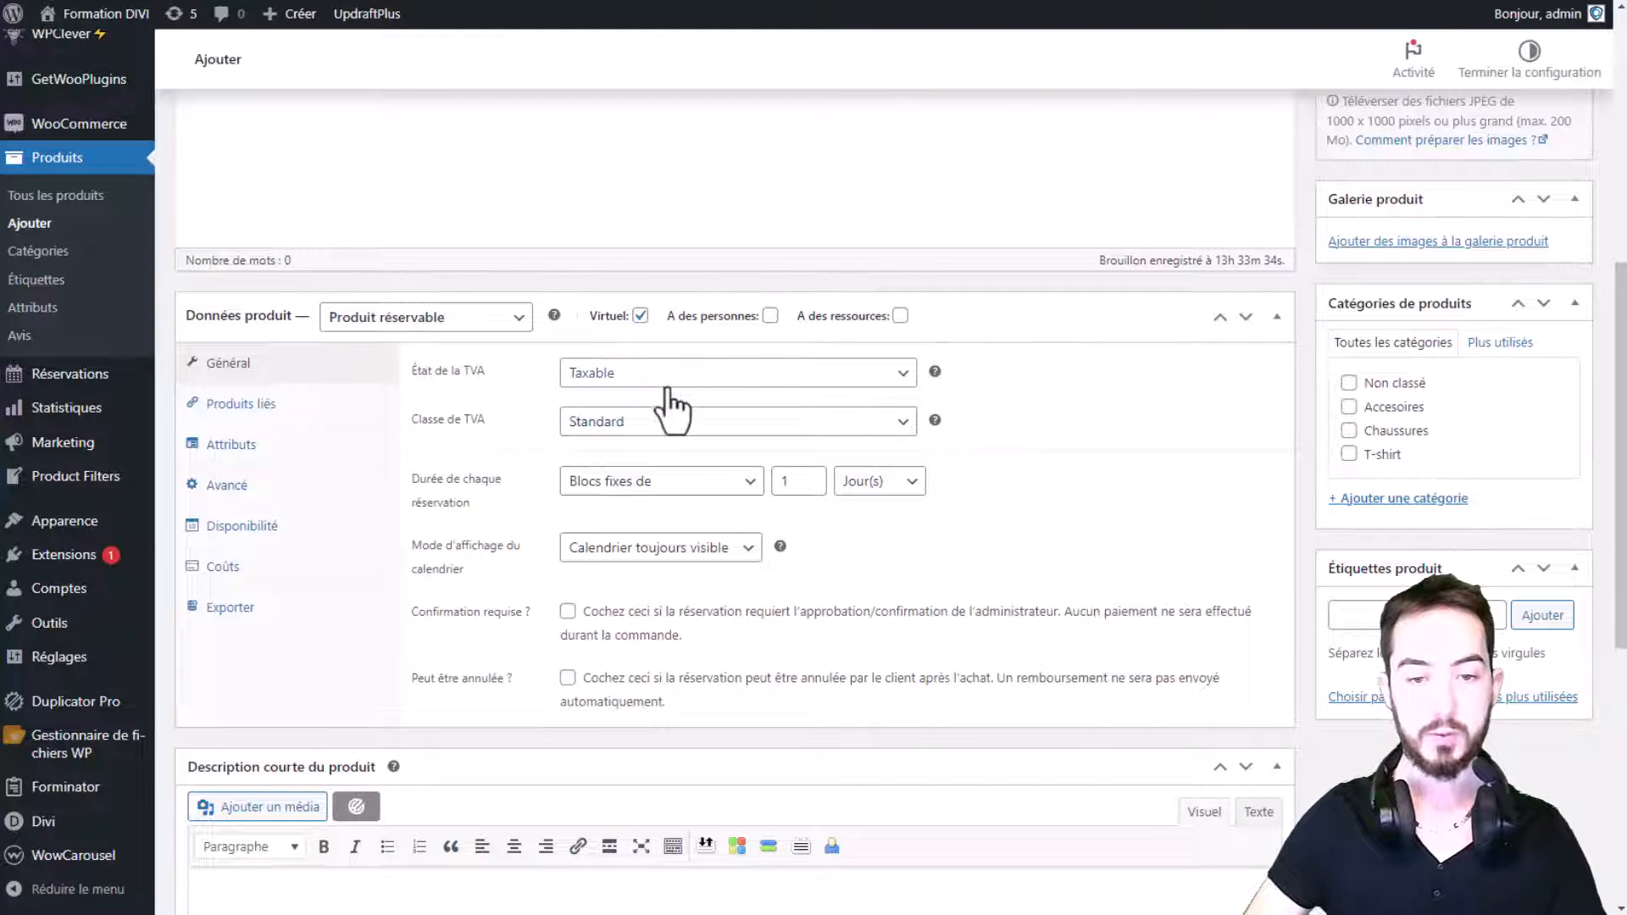
Set the duration of each booking to Blocs fixes de 1 Heure(s).
left_click(626, 488)
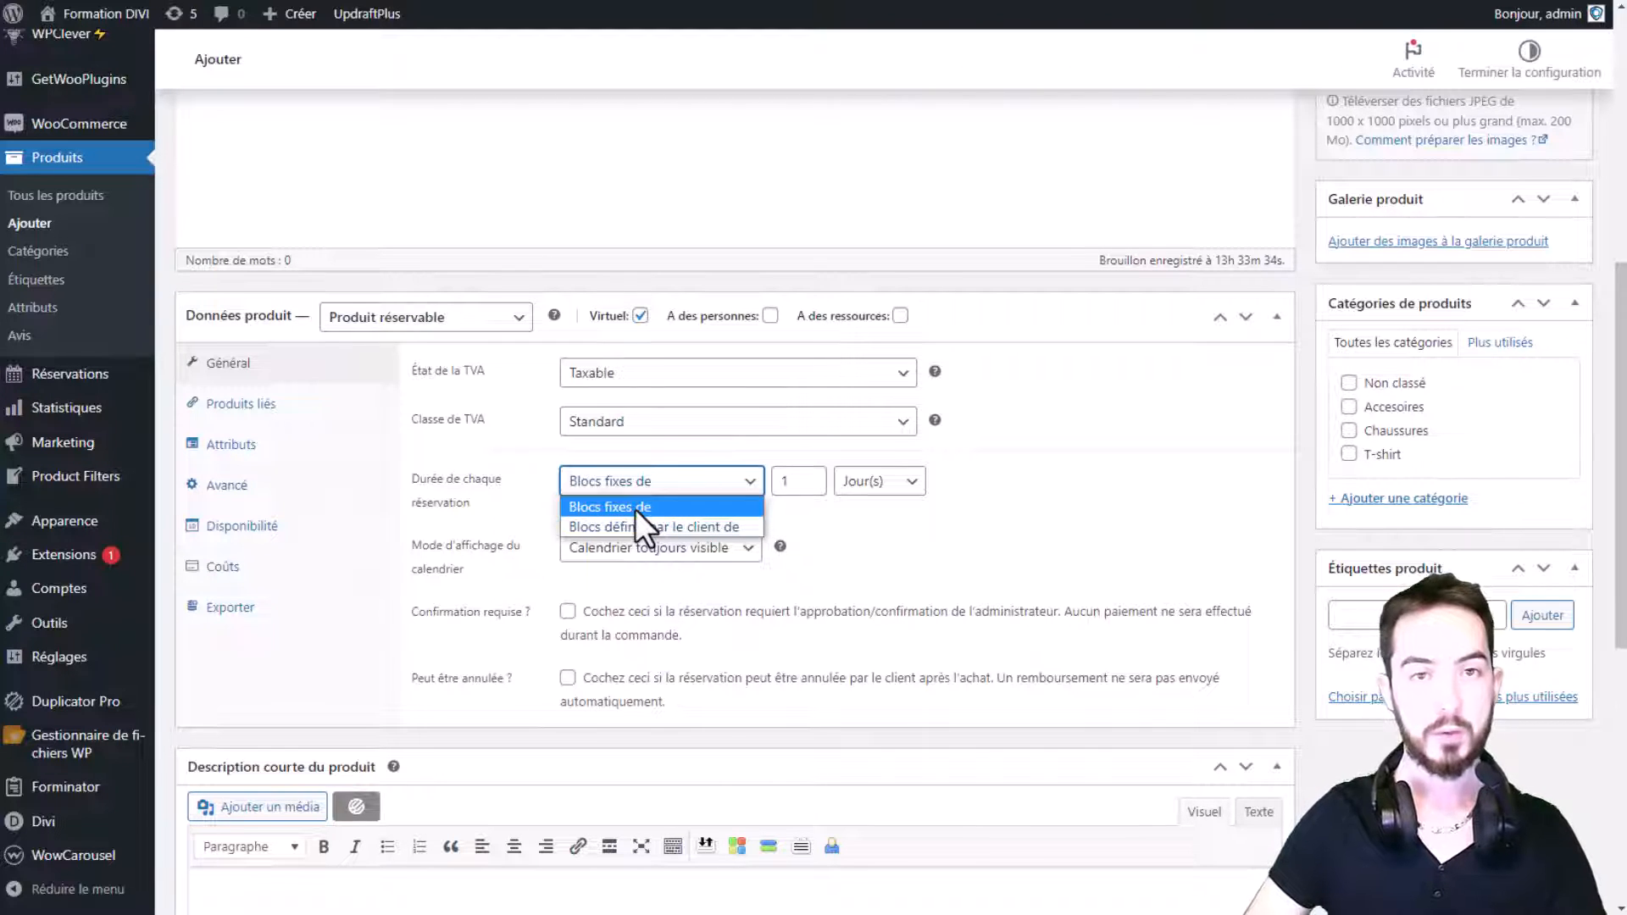
left_click(634, 509)
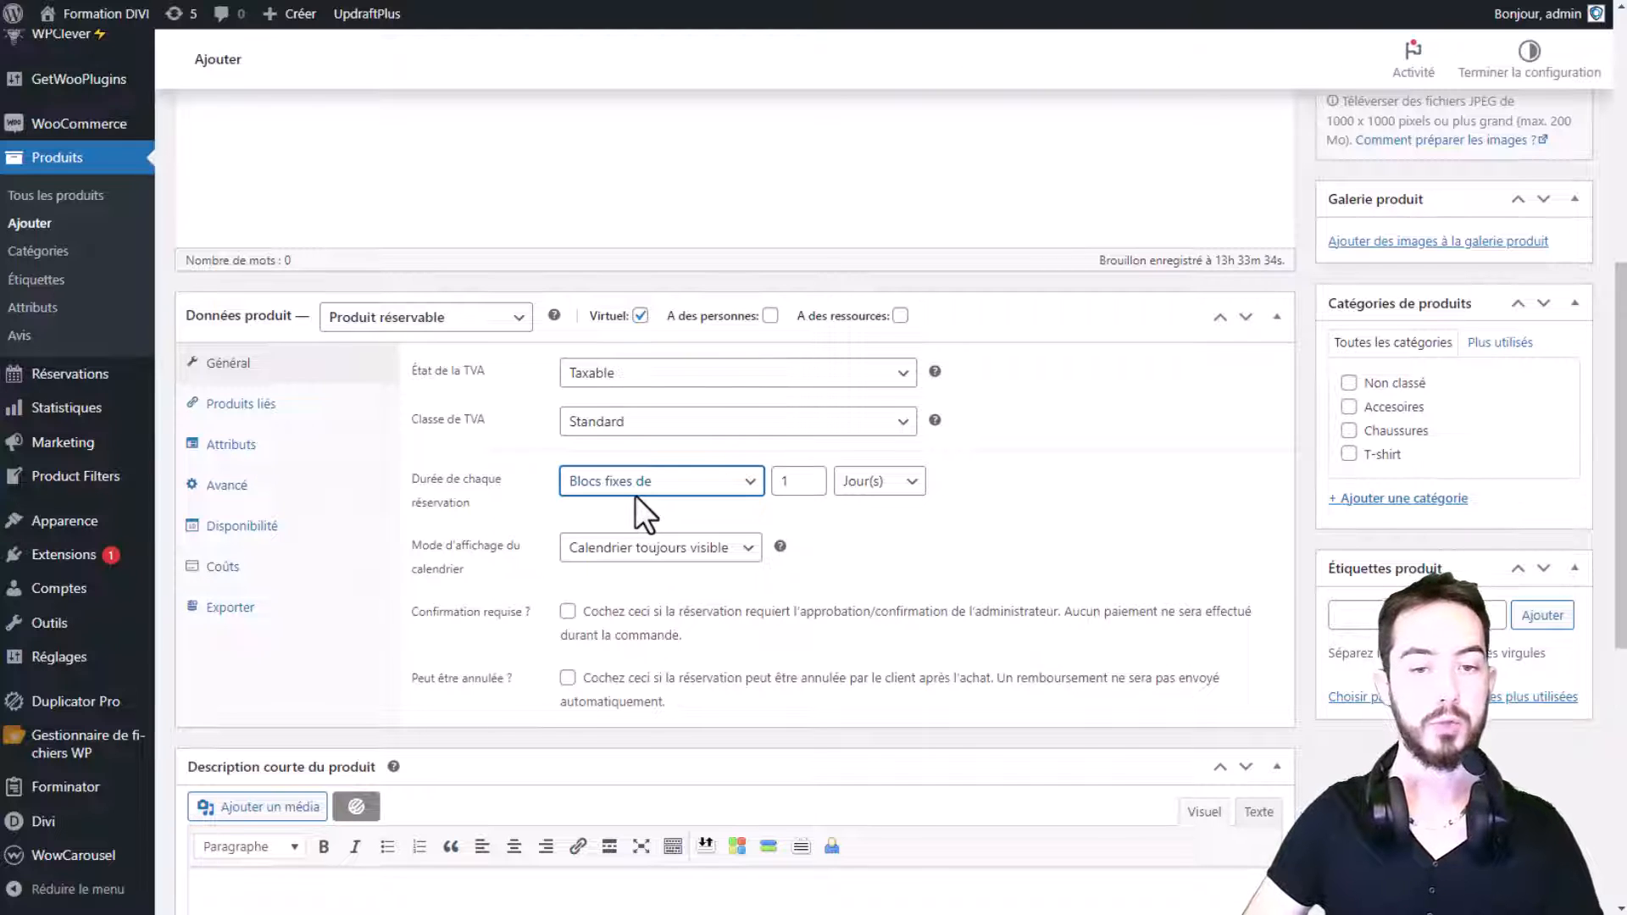
left_click(861, 482)
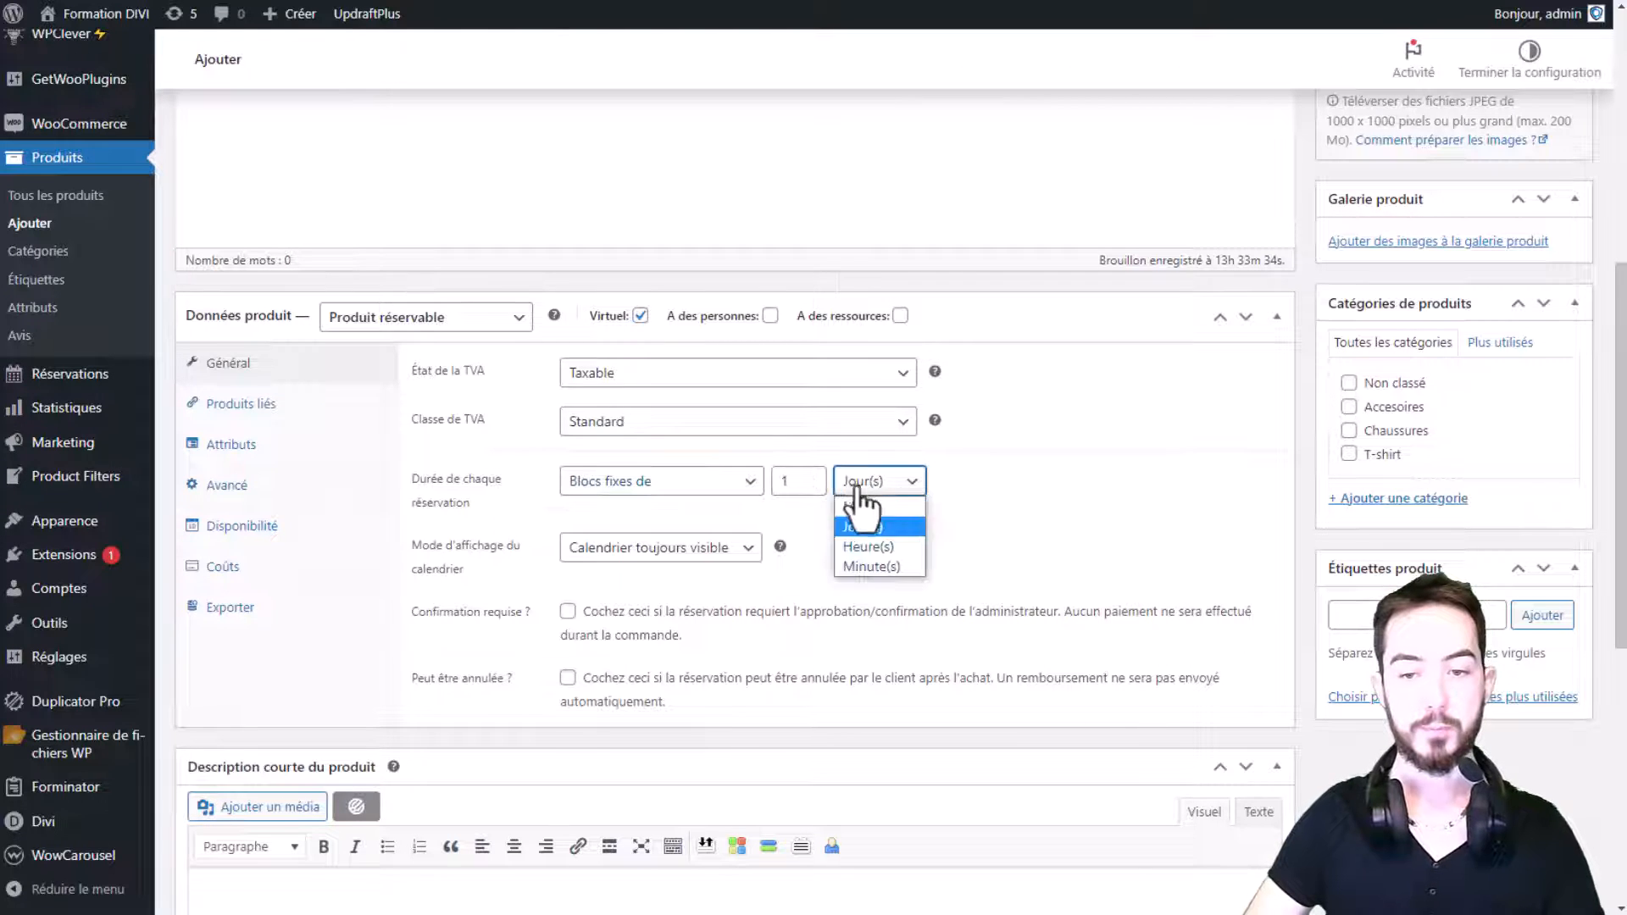
left_click(866, 549)
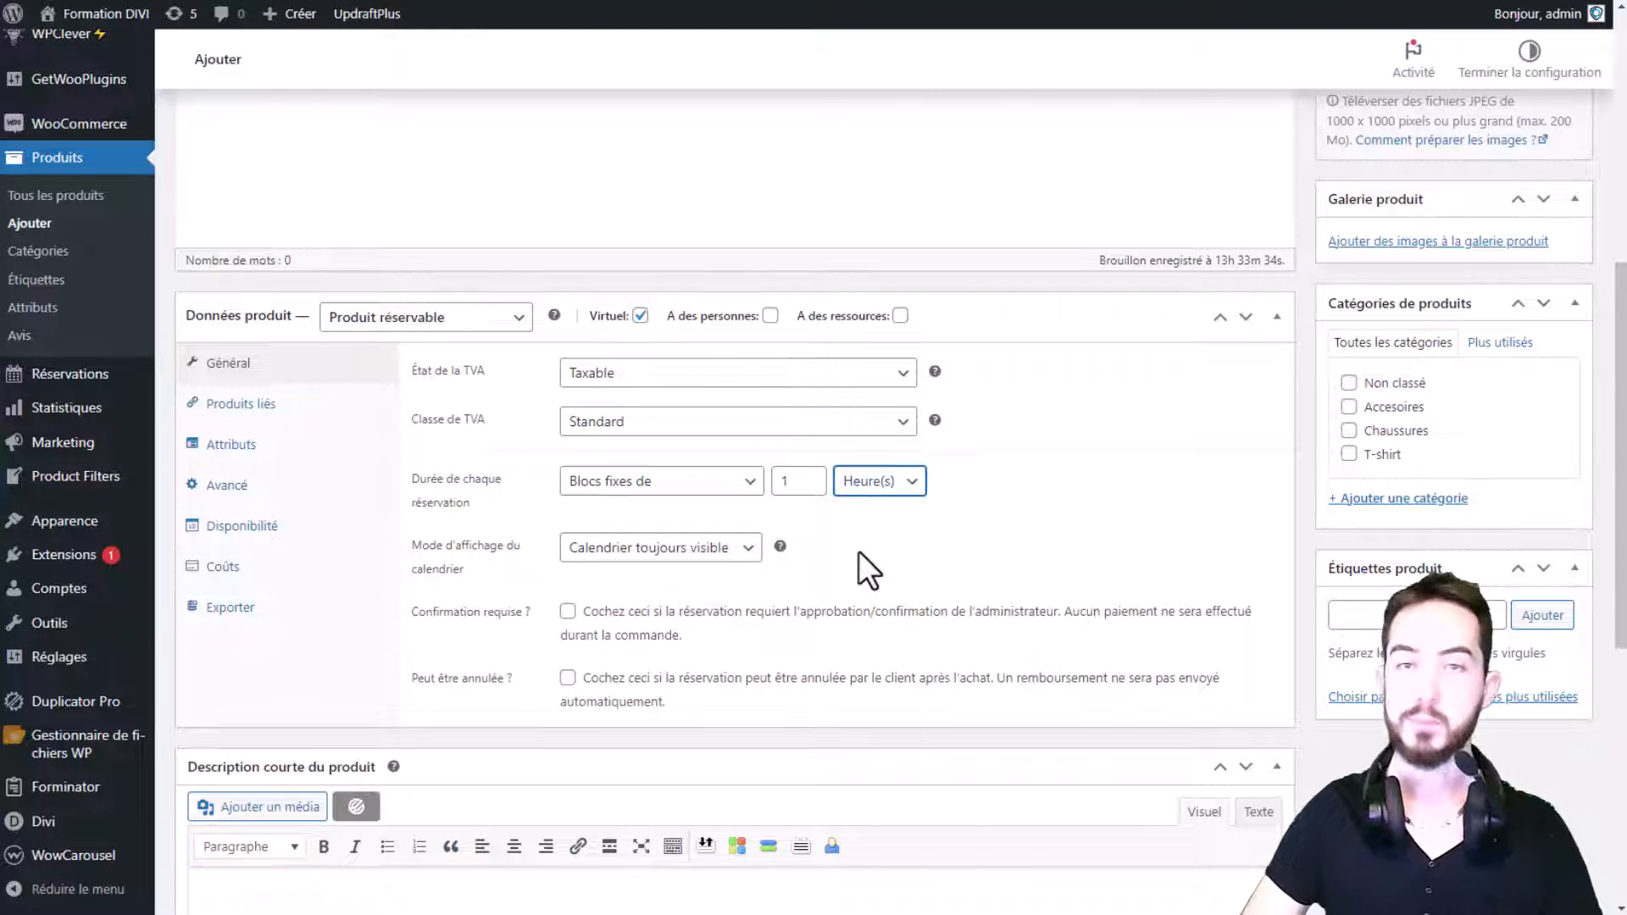
Try Minute(s) as the unit of the booking duration and switch it back to Heure(s).
left_click(881, 487)
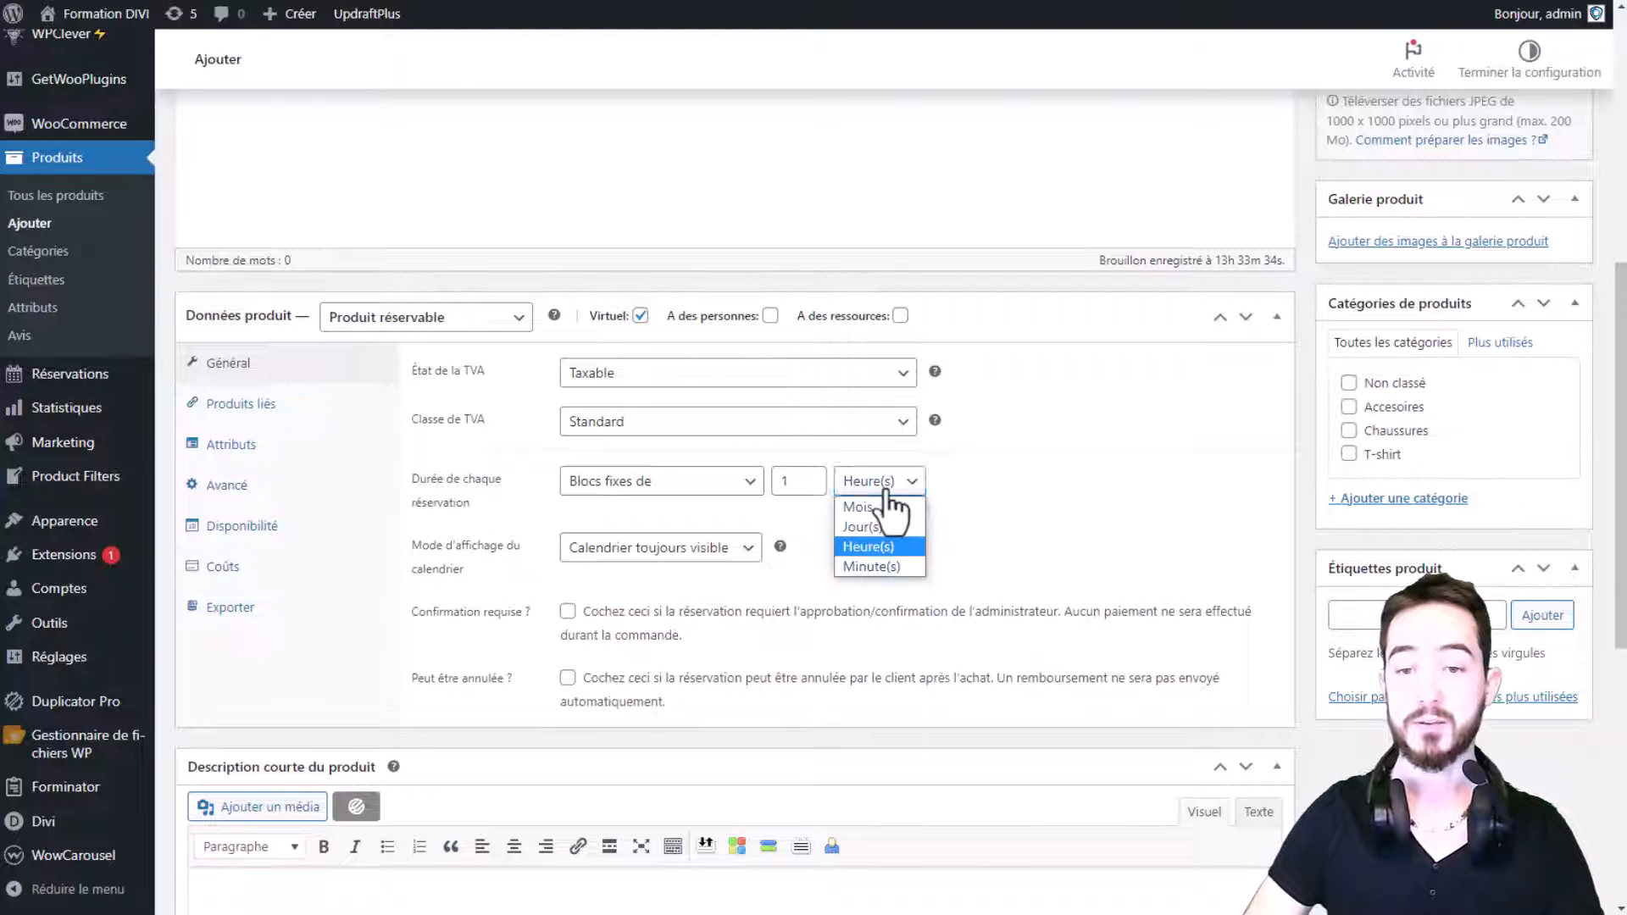
left_click(864, 566)
double_click(784, 481)
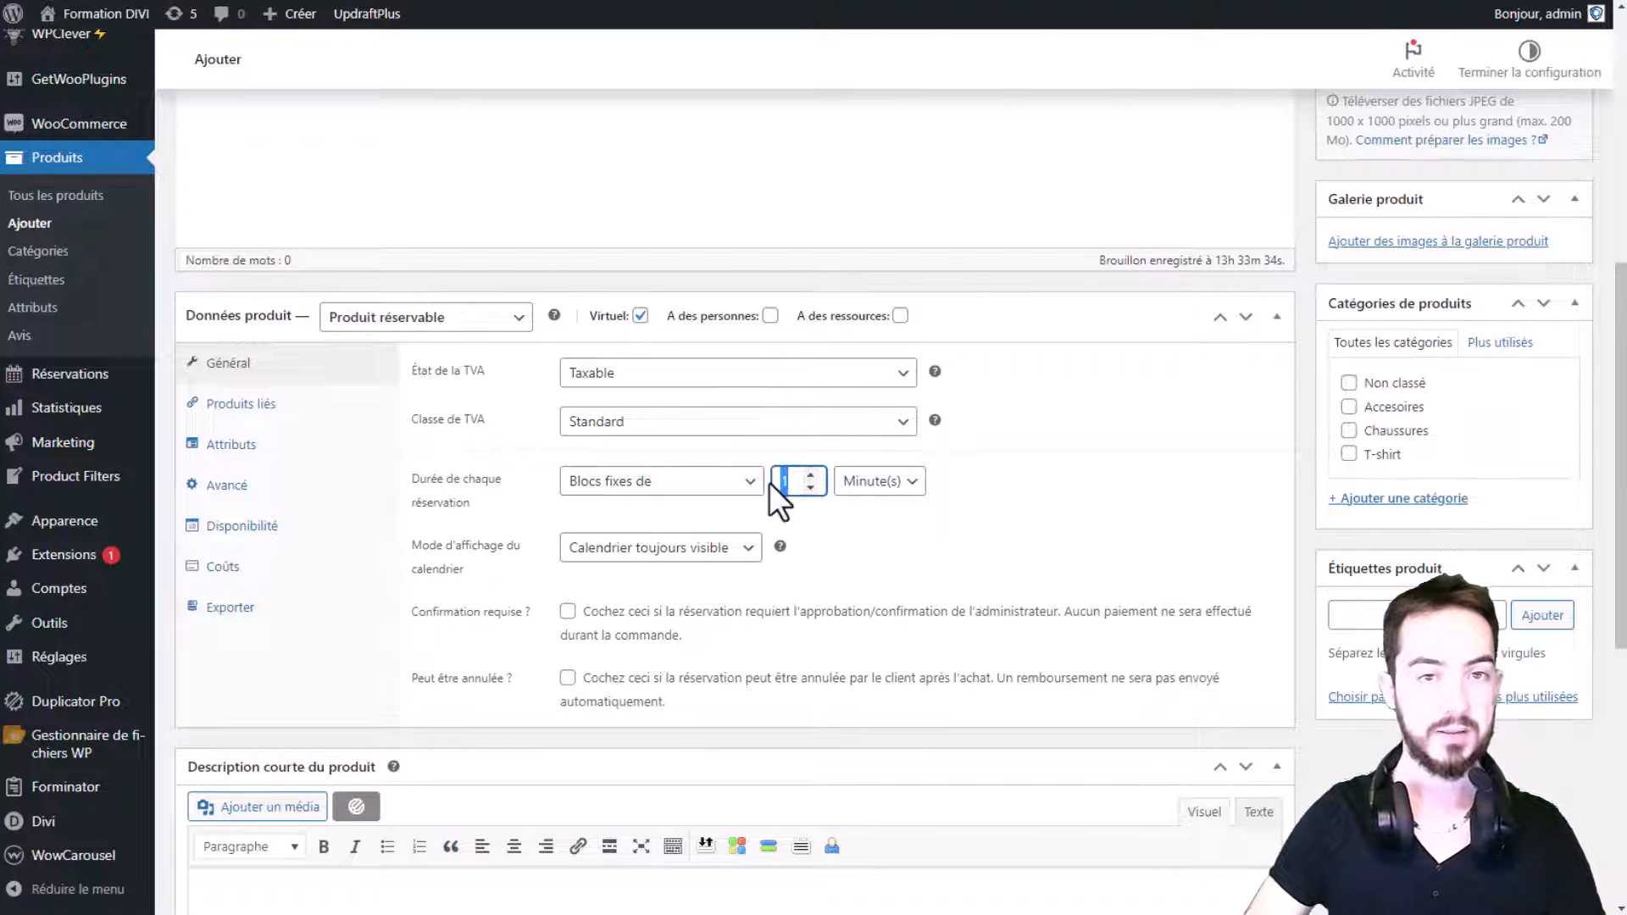
left_click(873, 483)
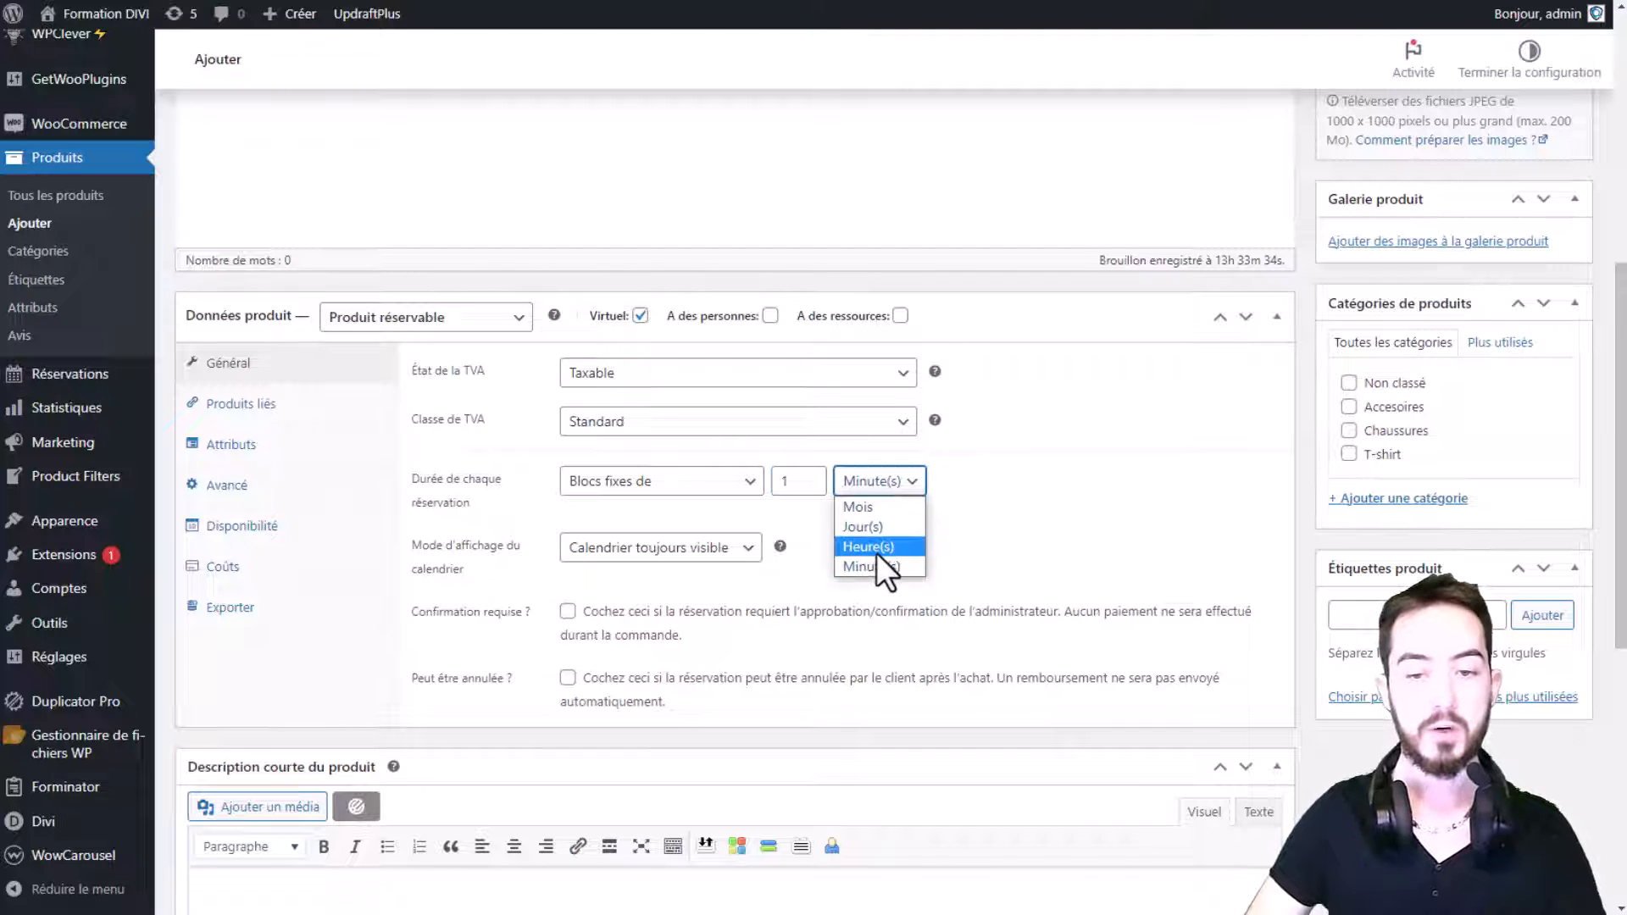
left_click(875, 552)
left_click(803, 544)
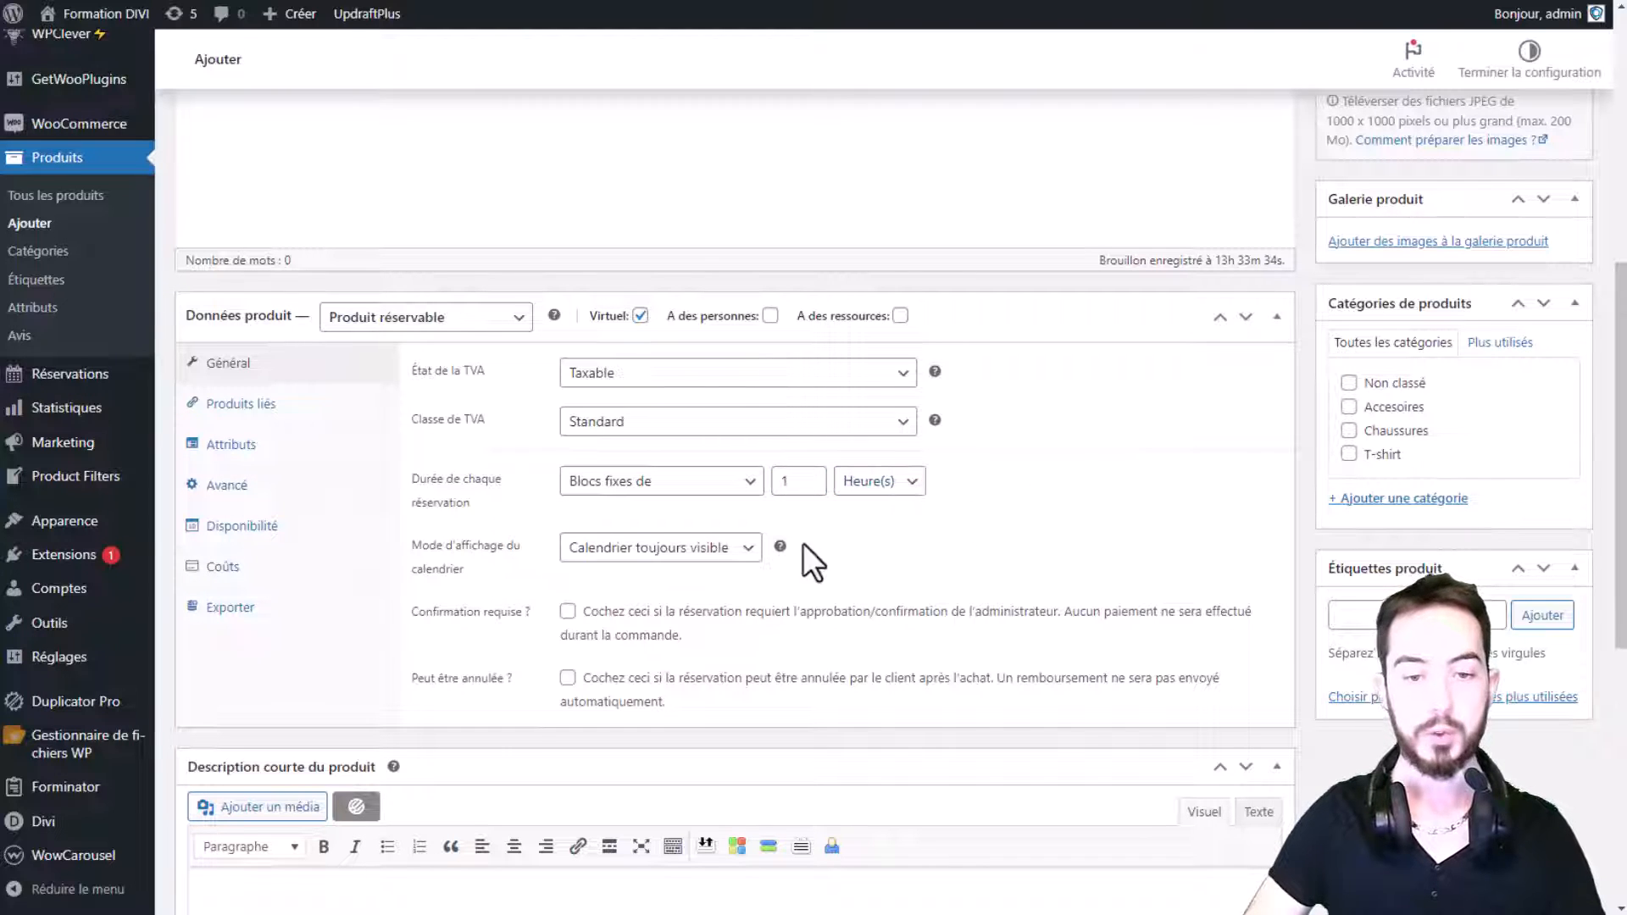
Examine the calendar display mode choices and keep Calendrier toujours visible.
scroll(609, 571, "down", 1)
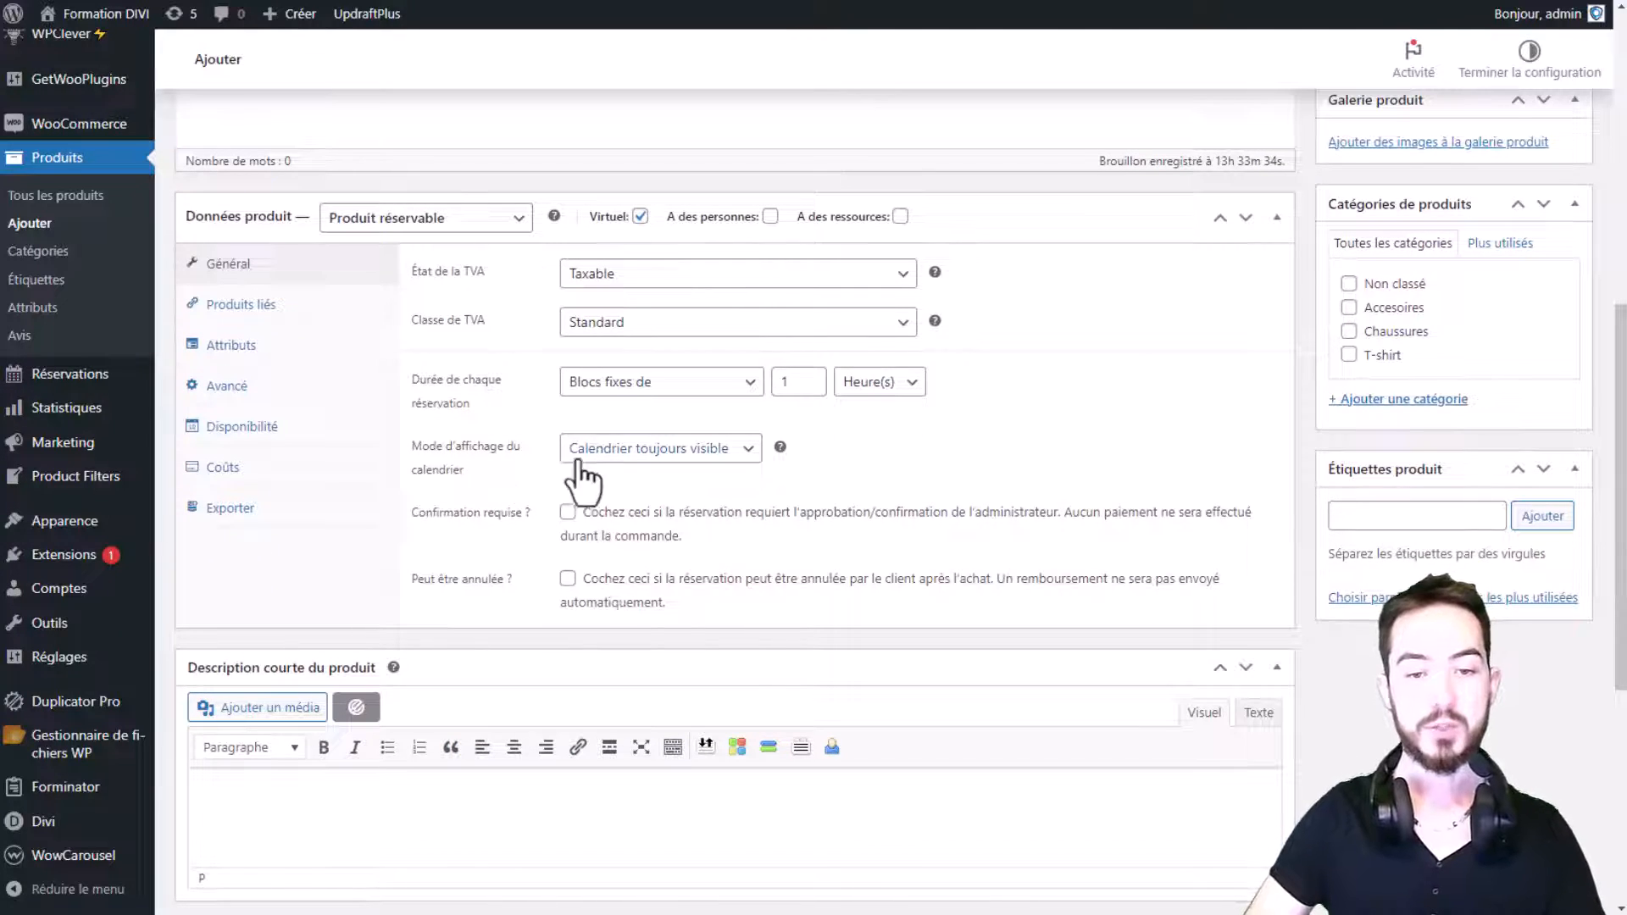
left_click(637, 458)
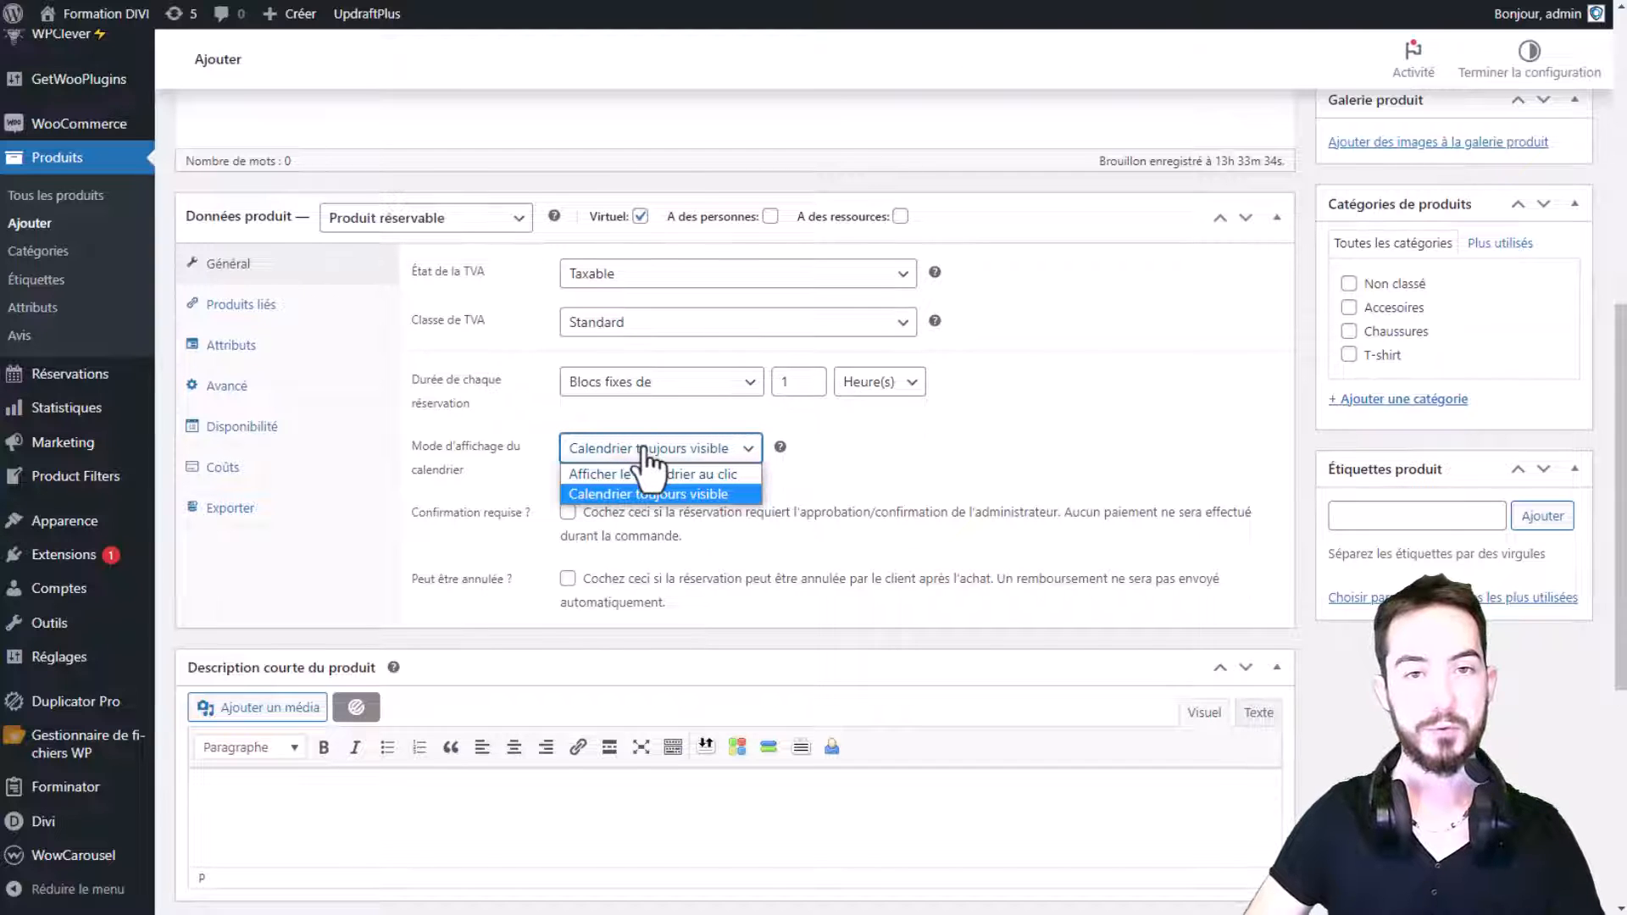
left_click(647, 452)
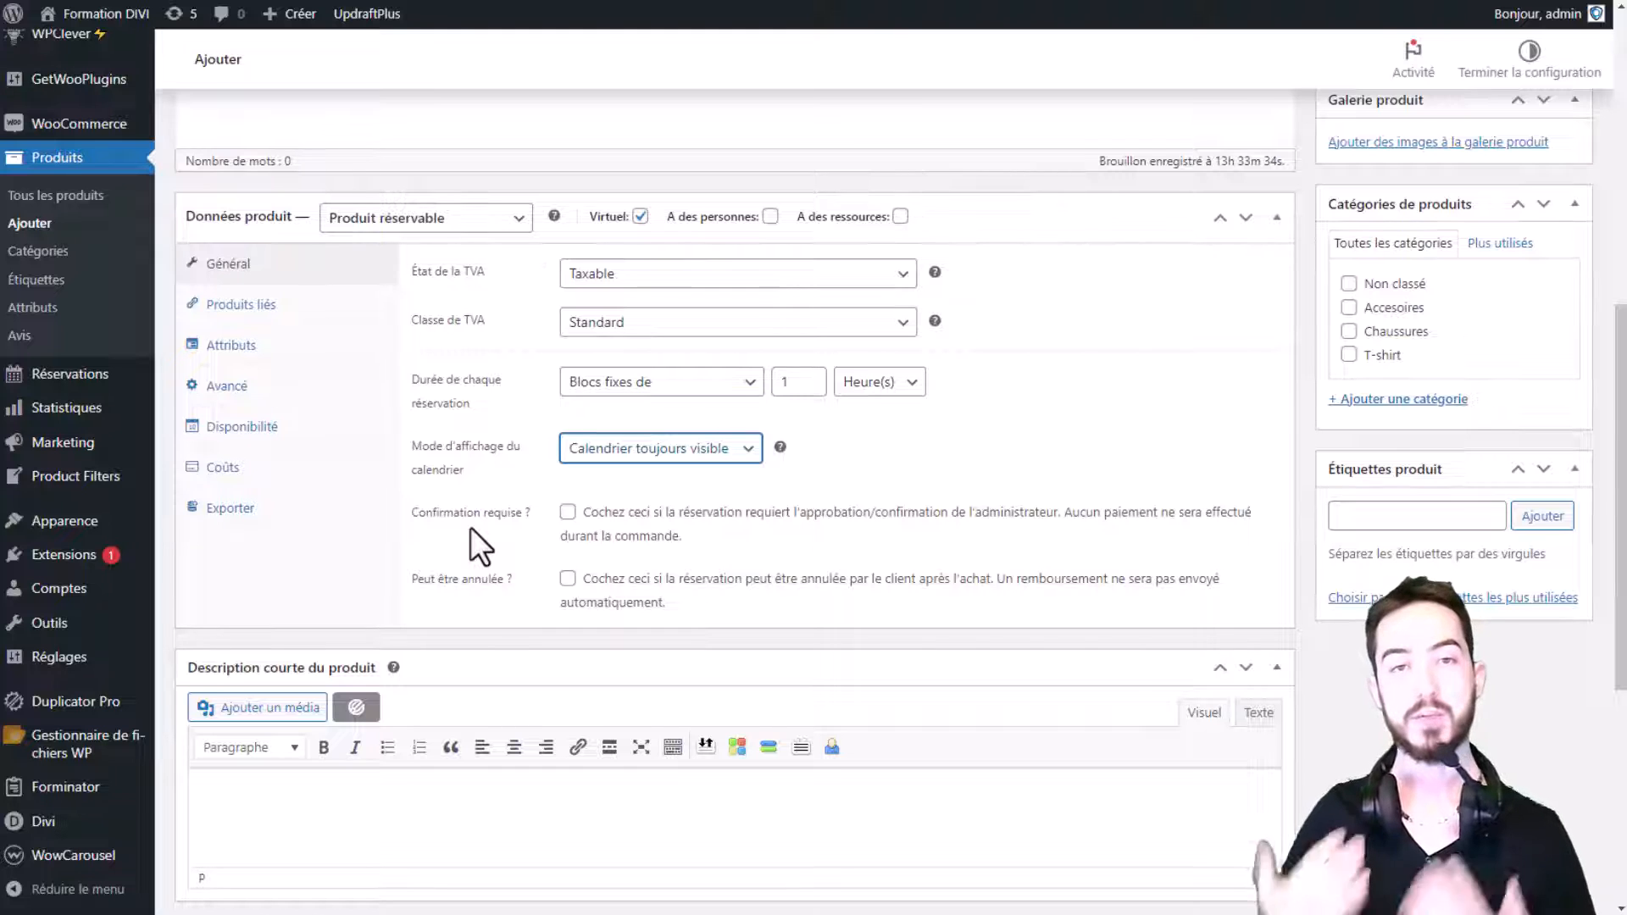
Try the booking's required-confirmation and customer-cancellation options, leaving both disabled.
left_click(568, 516)
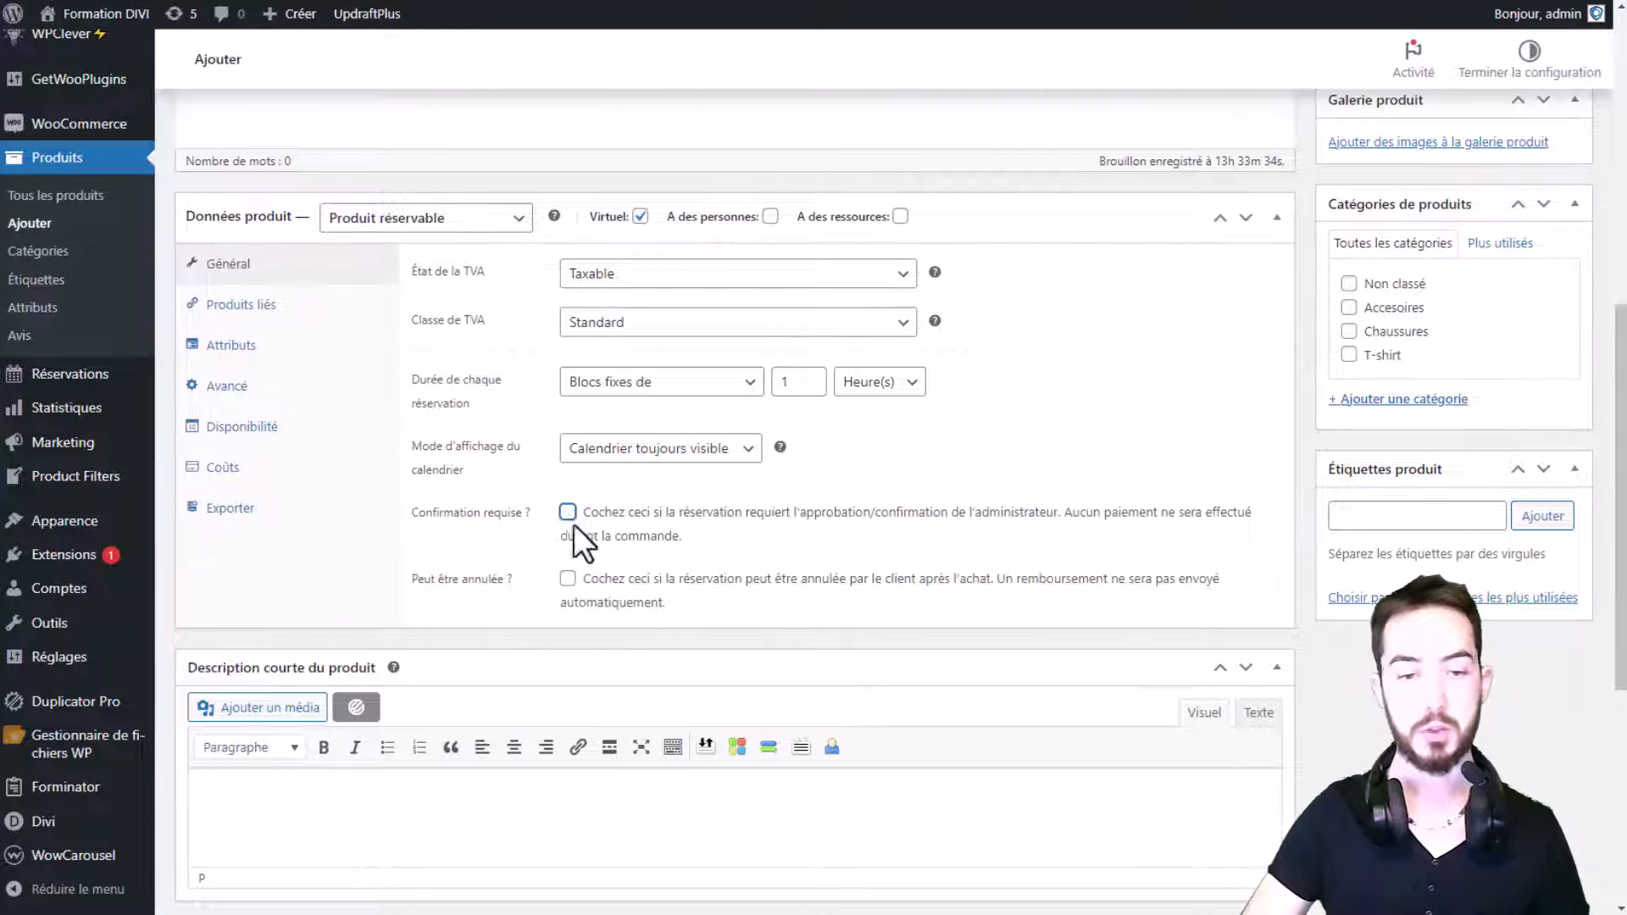
left_click(567, 580)
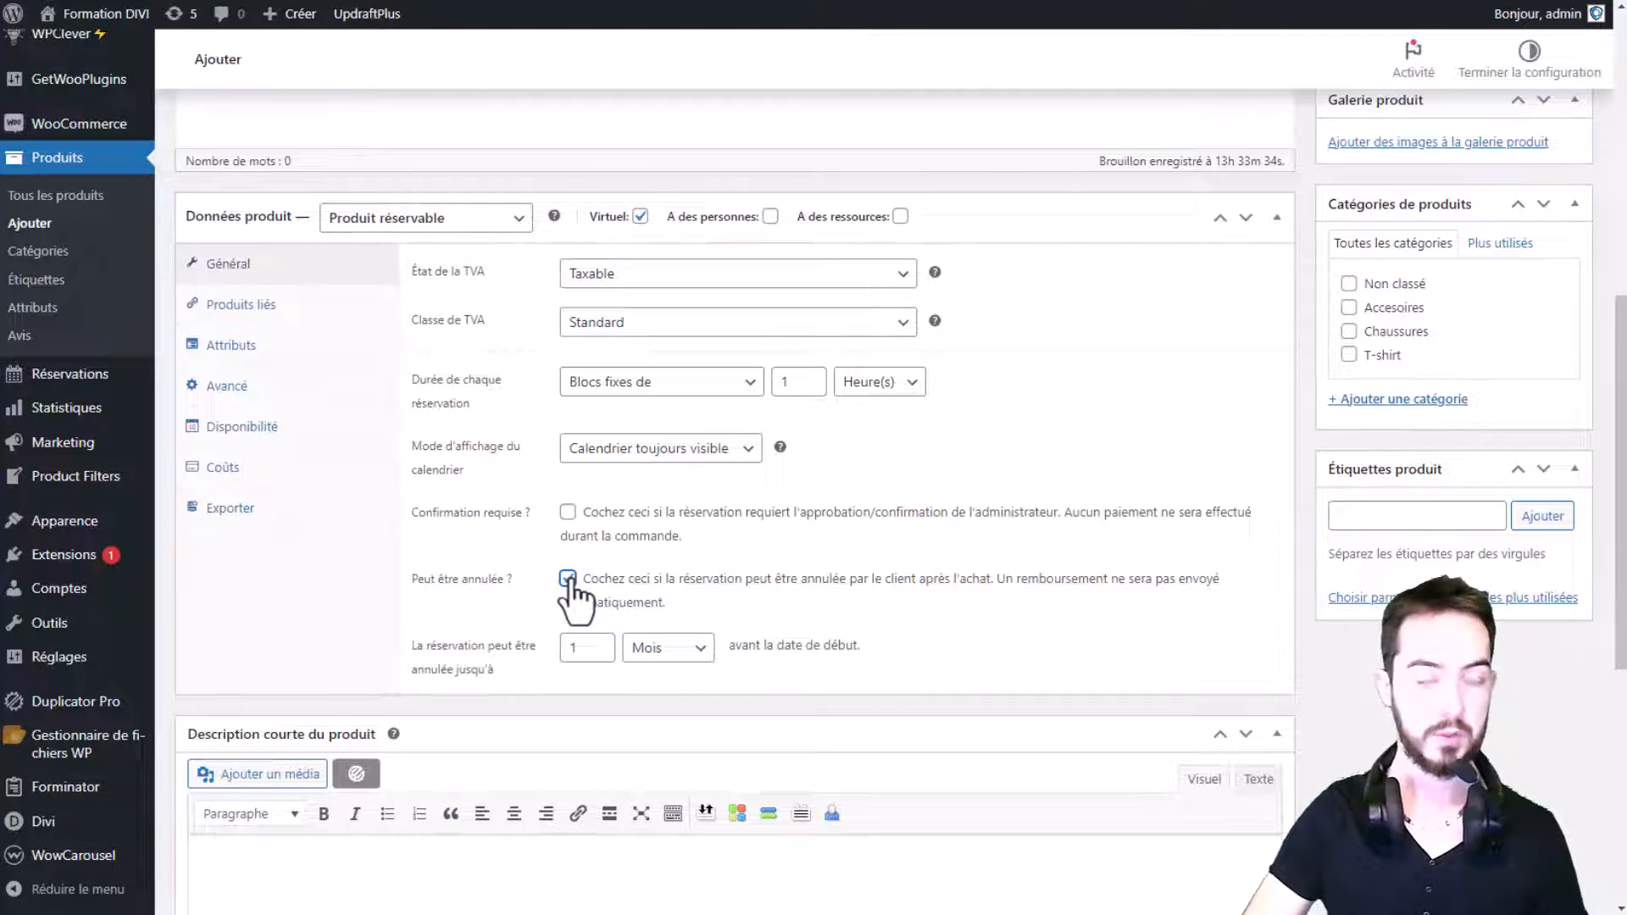
left_click(567, 580)
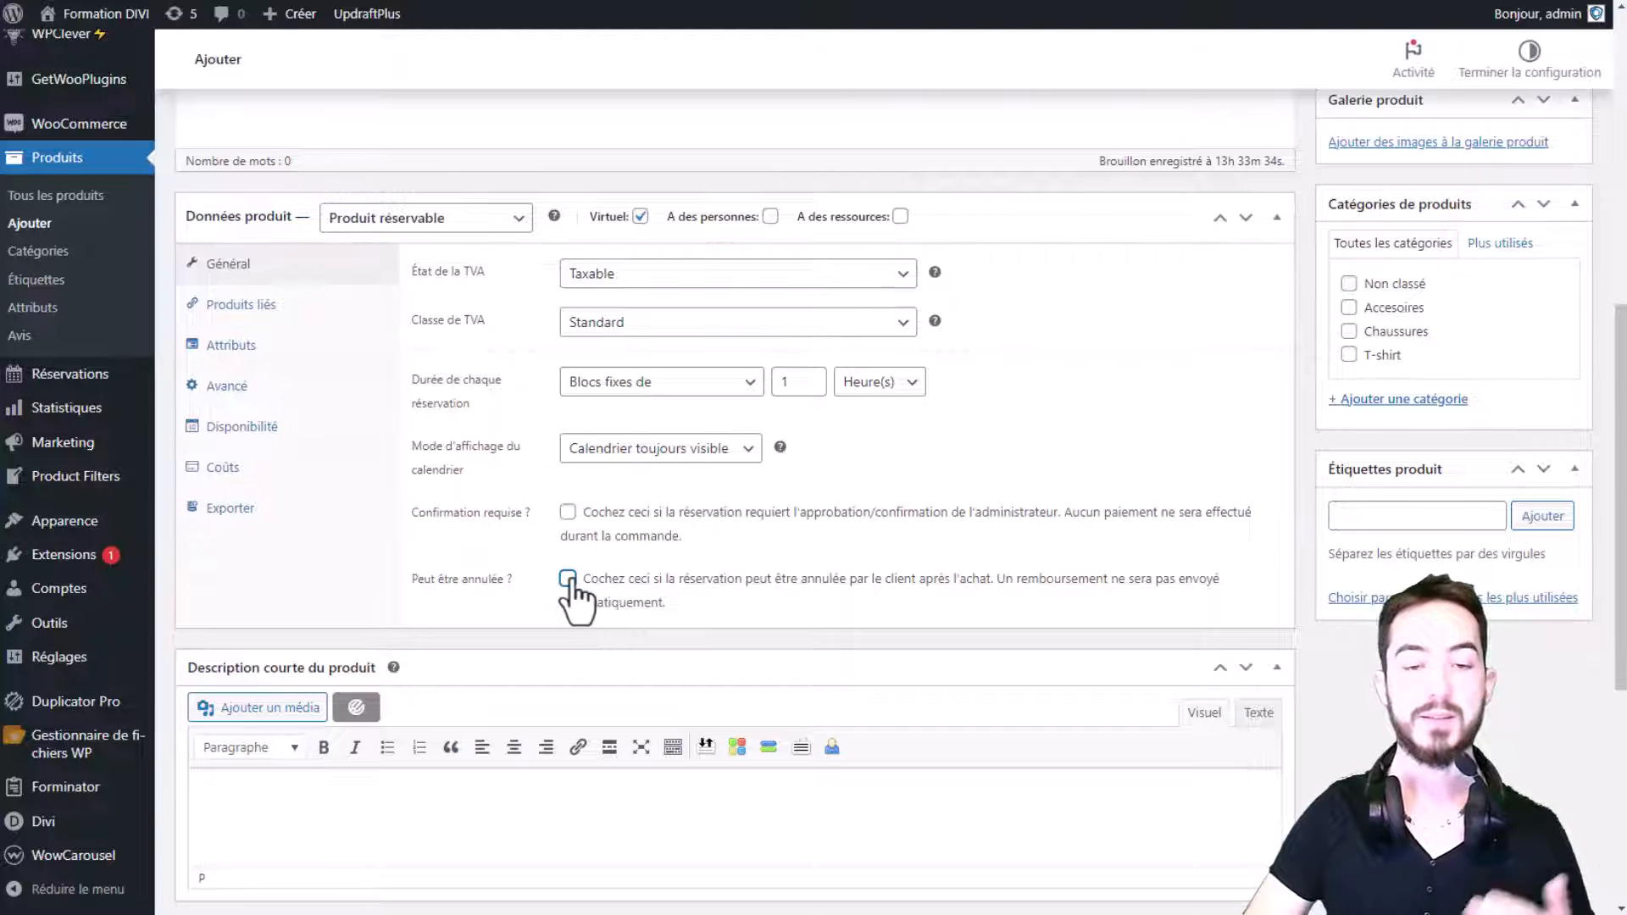
left_click(568, 580)
left_click(568, 580)
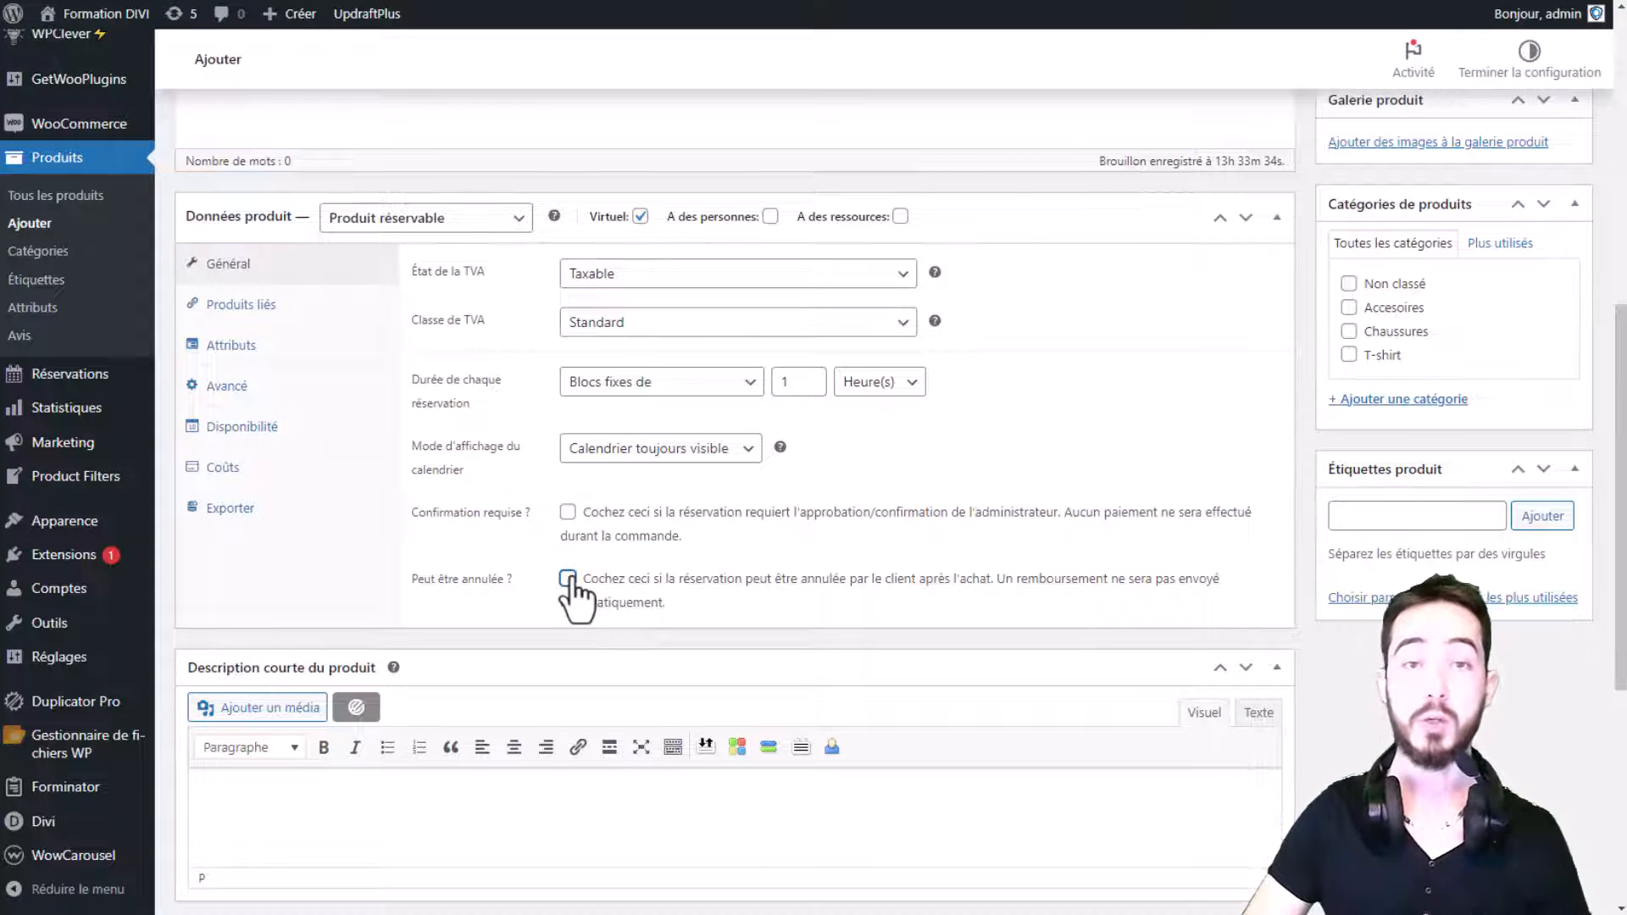
Try allowing booking cancellation up to 2 Jour(s) before the start date and disable cancellation again.
left_click(567, 579)
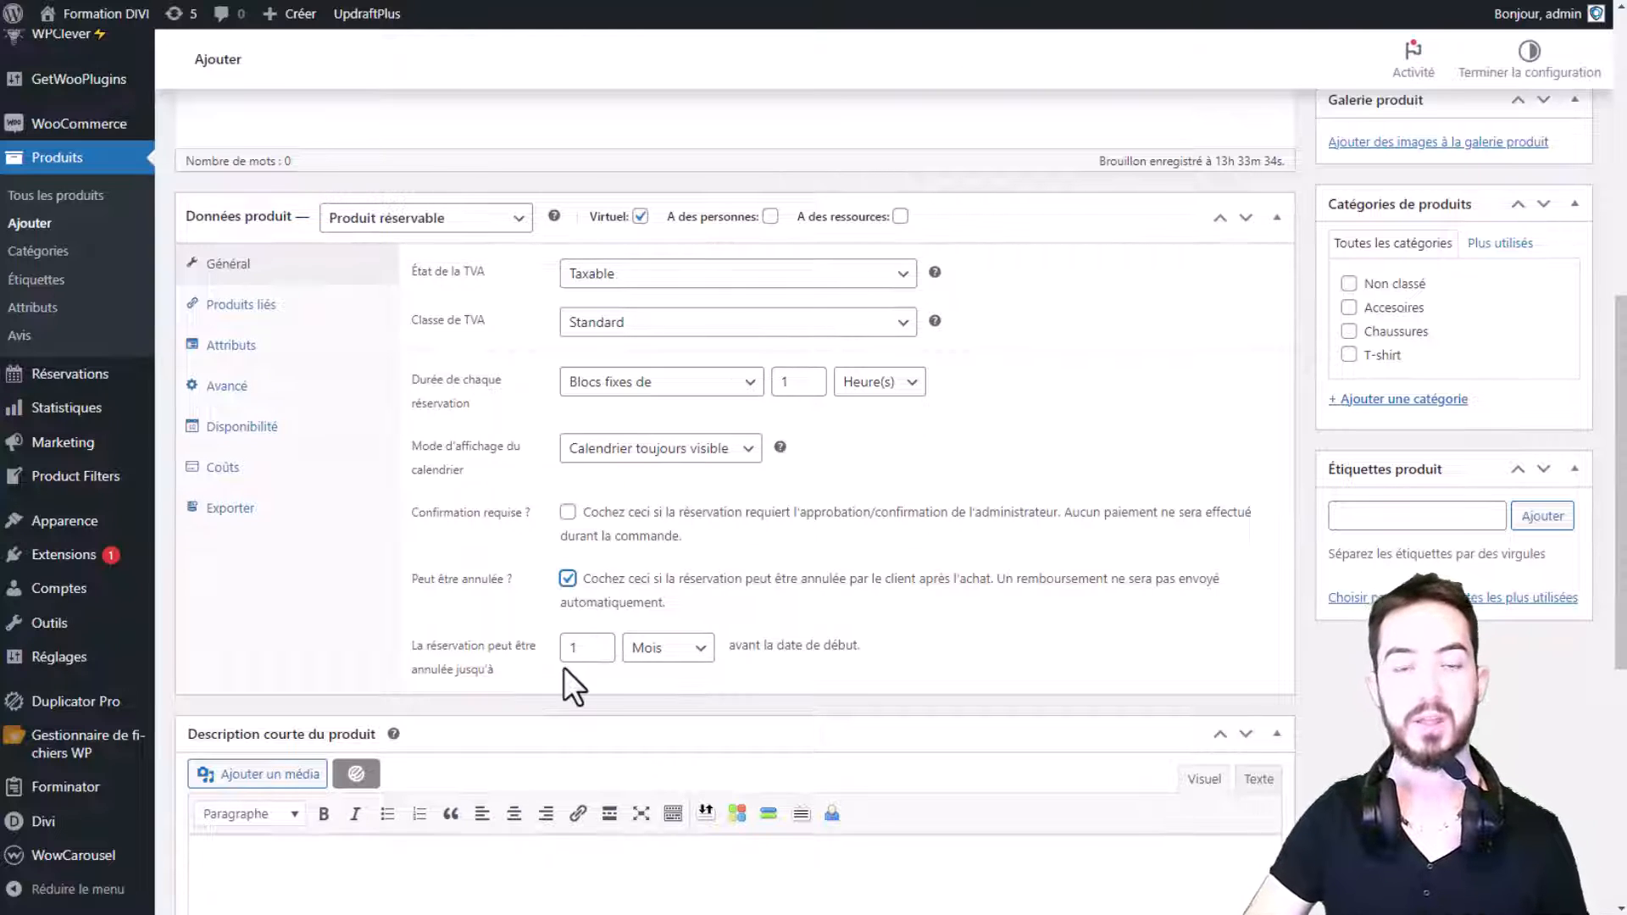
left_click(670, 656)
left_click(659, 694)
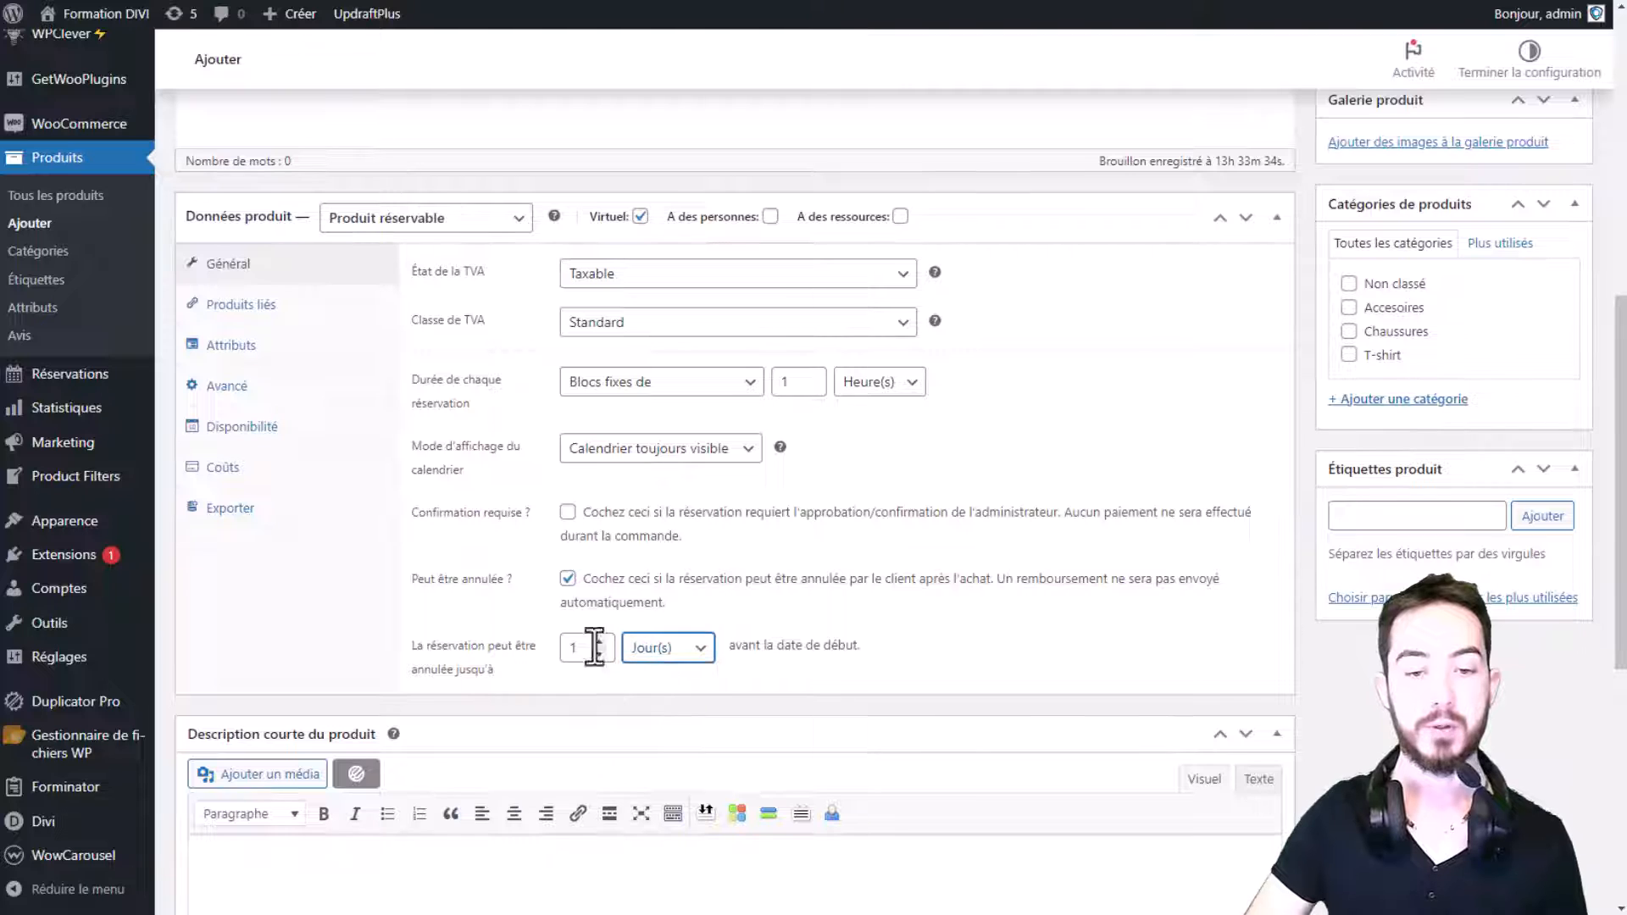
left_click(606, 642)
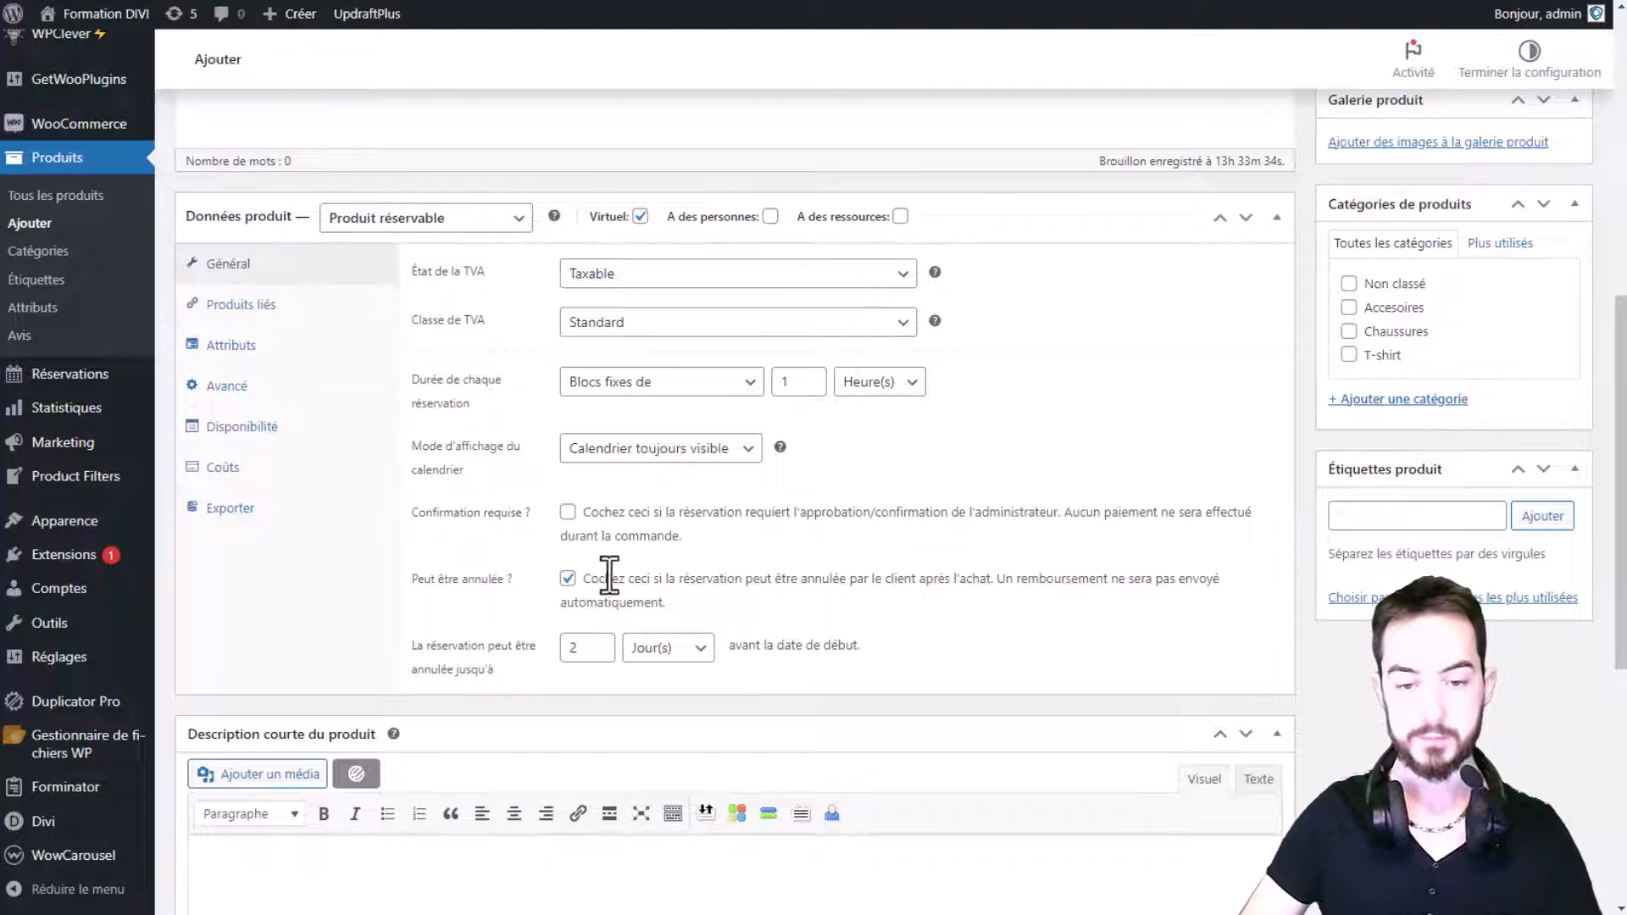
left_click(567, 578)
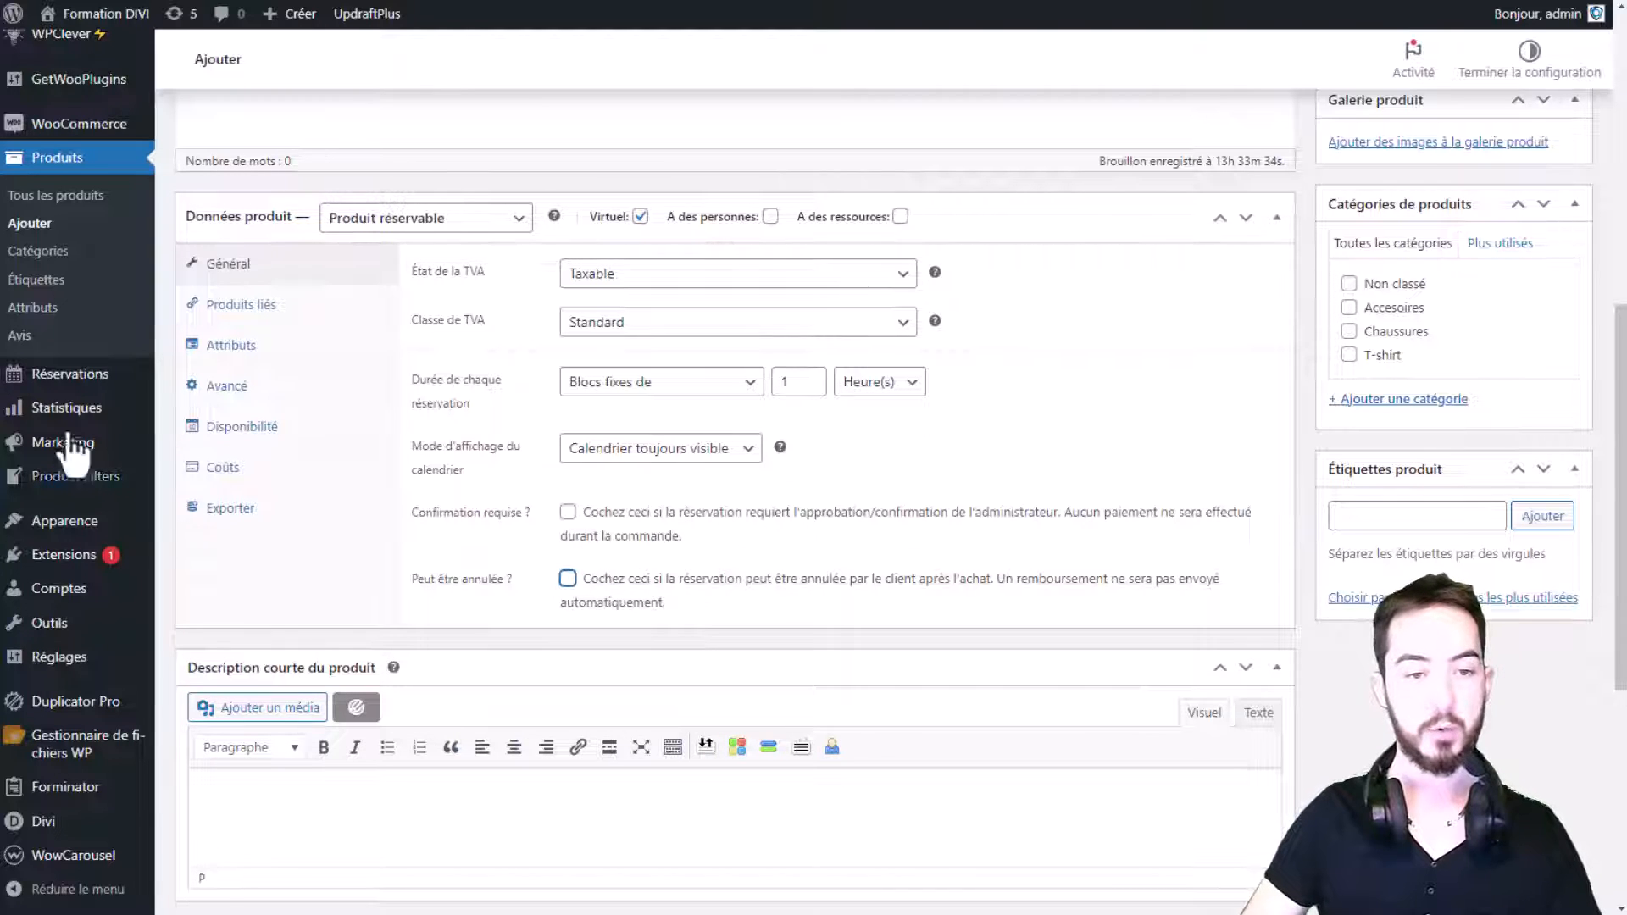
left_click(637, 558)
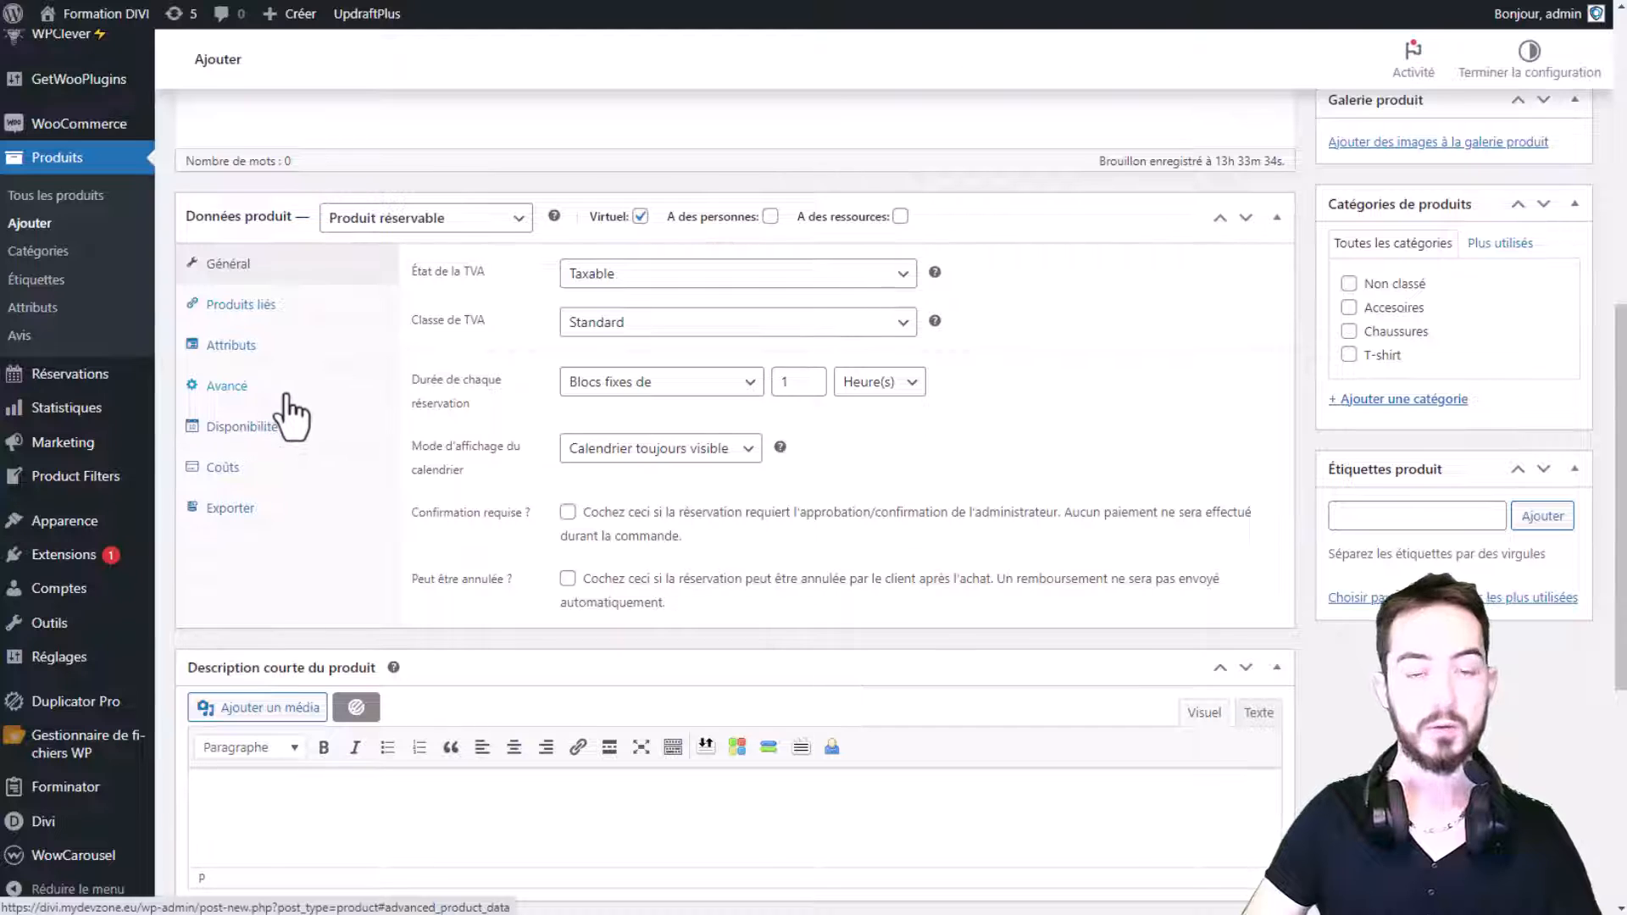
Set the product's minimum bookable time to 2 Jour(s) in the future in its availability settings.
left_click(273, 428)
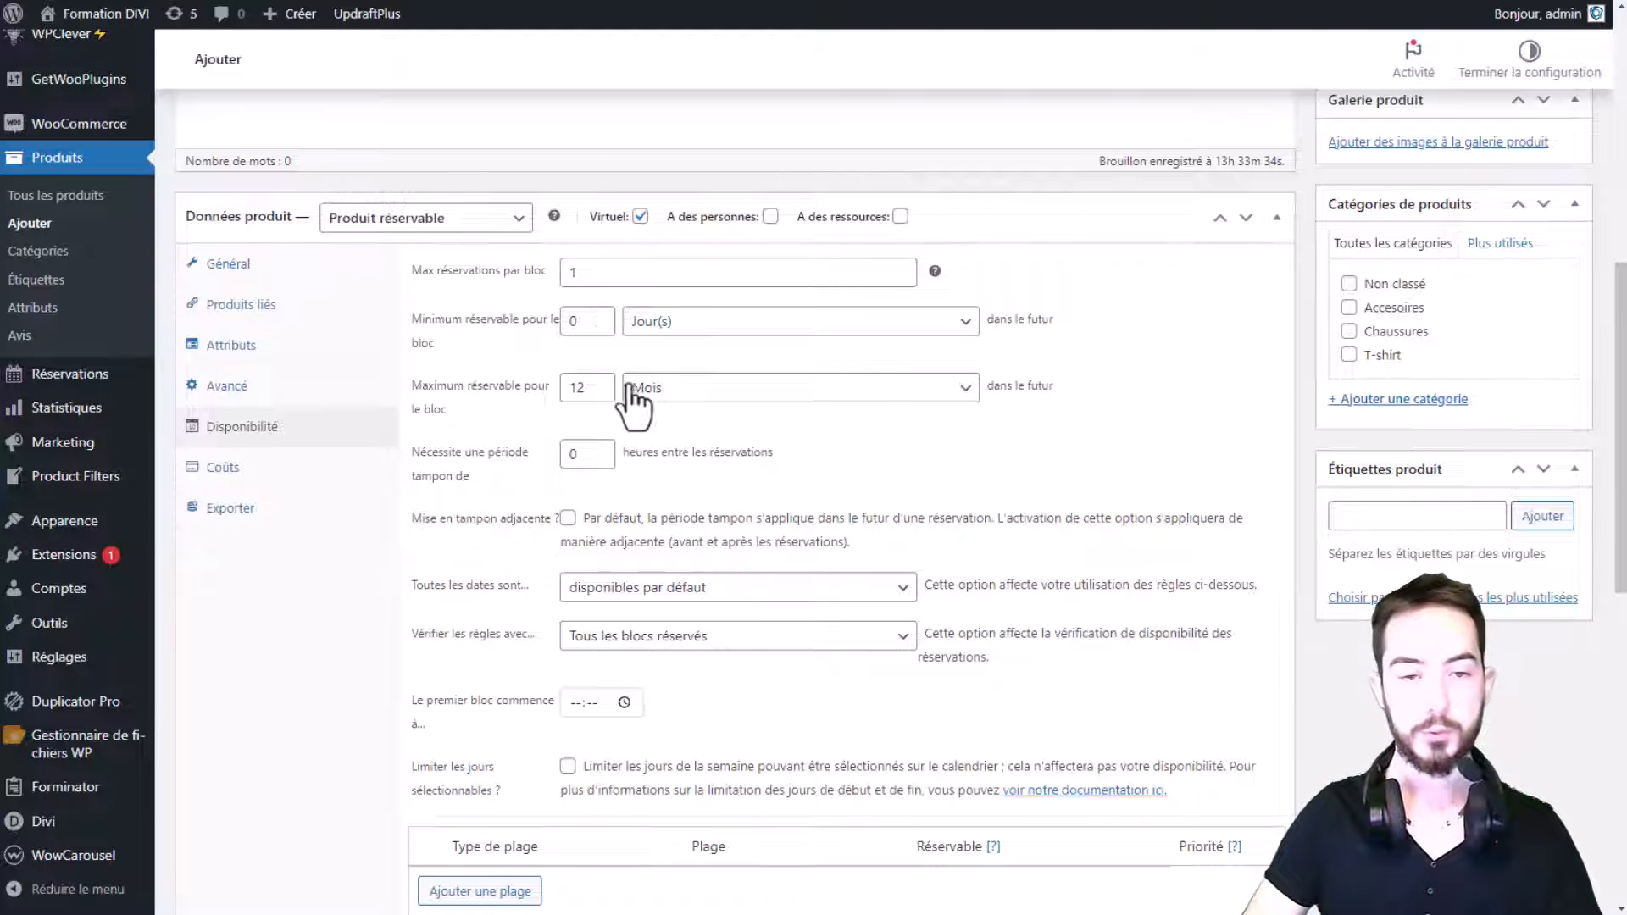
left_click(585, 276)
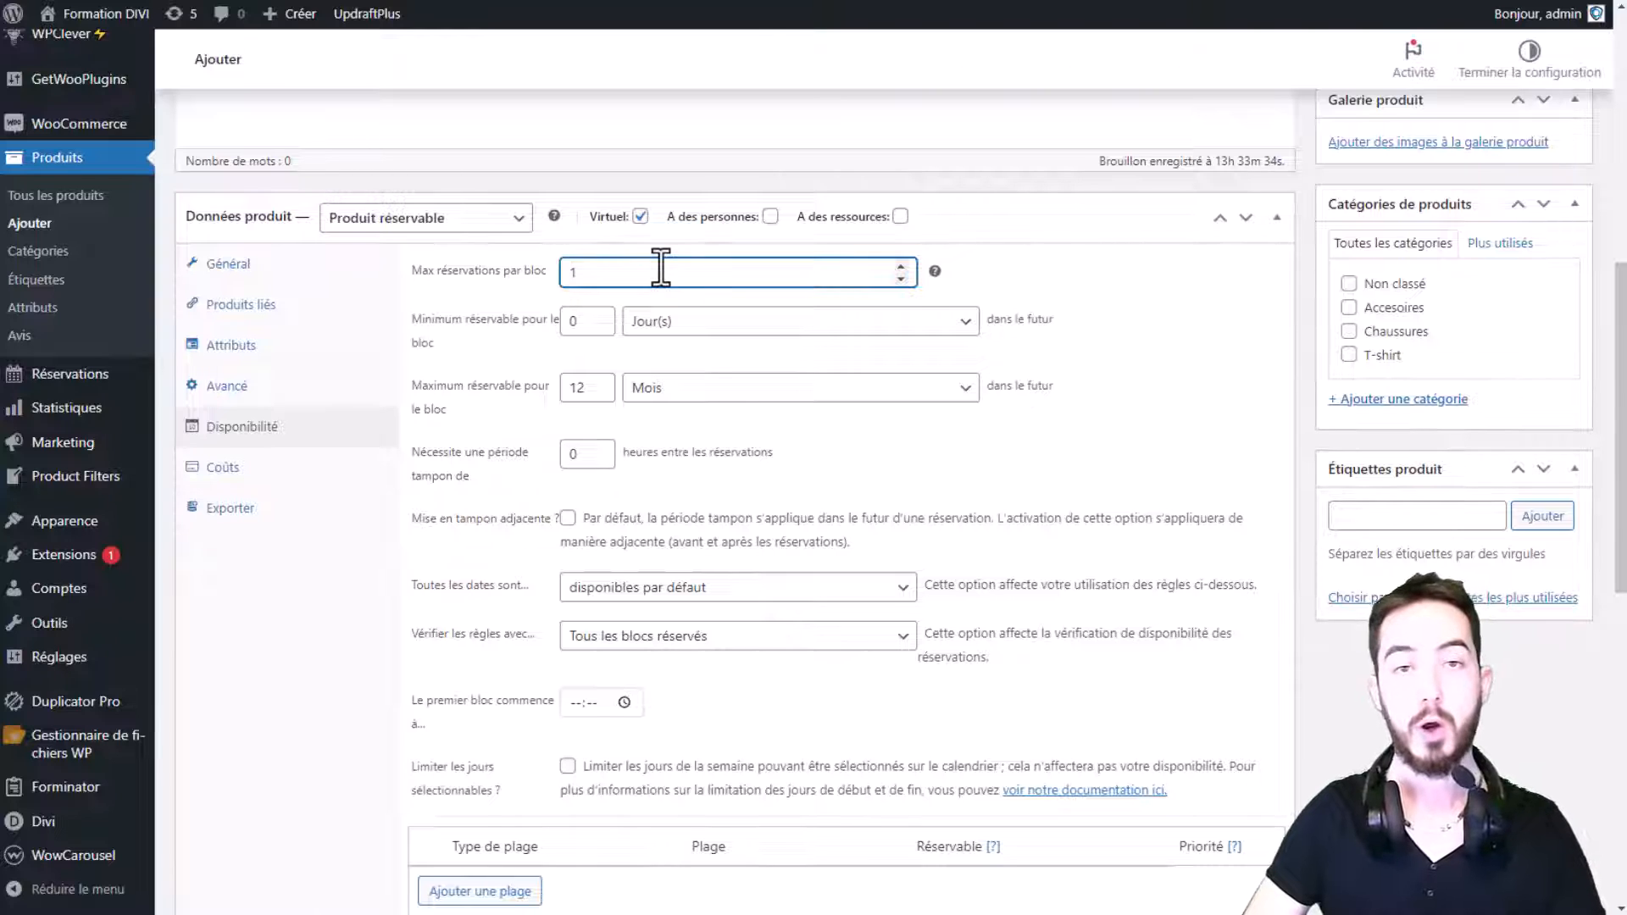
left_click(984, 267)
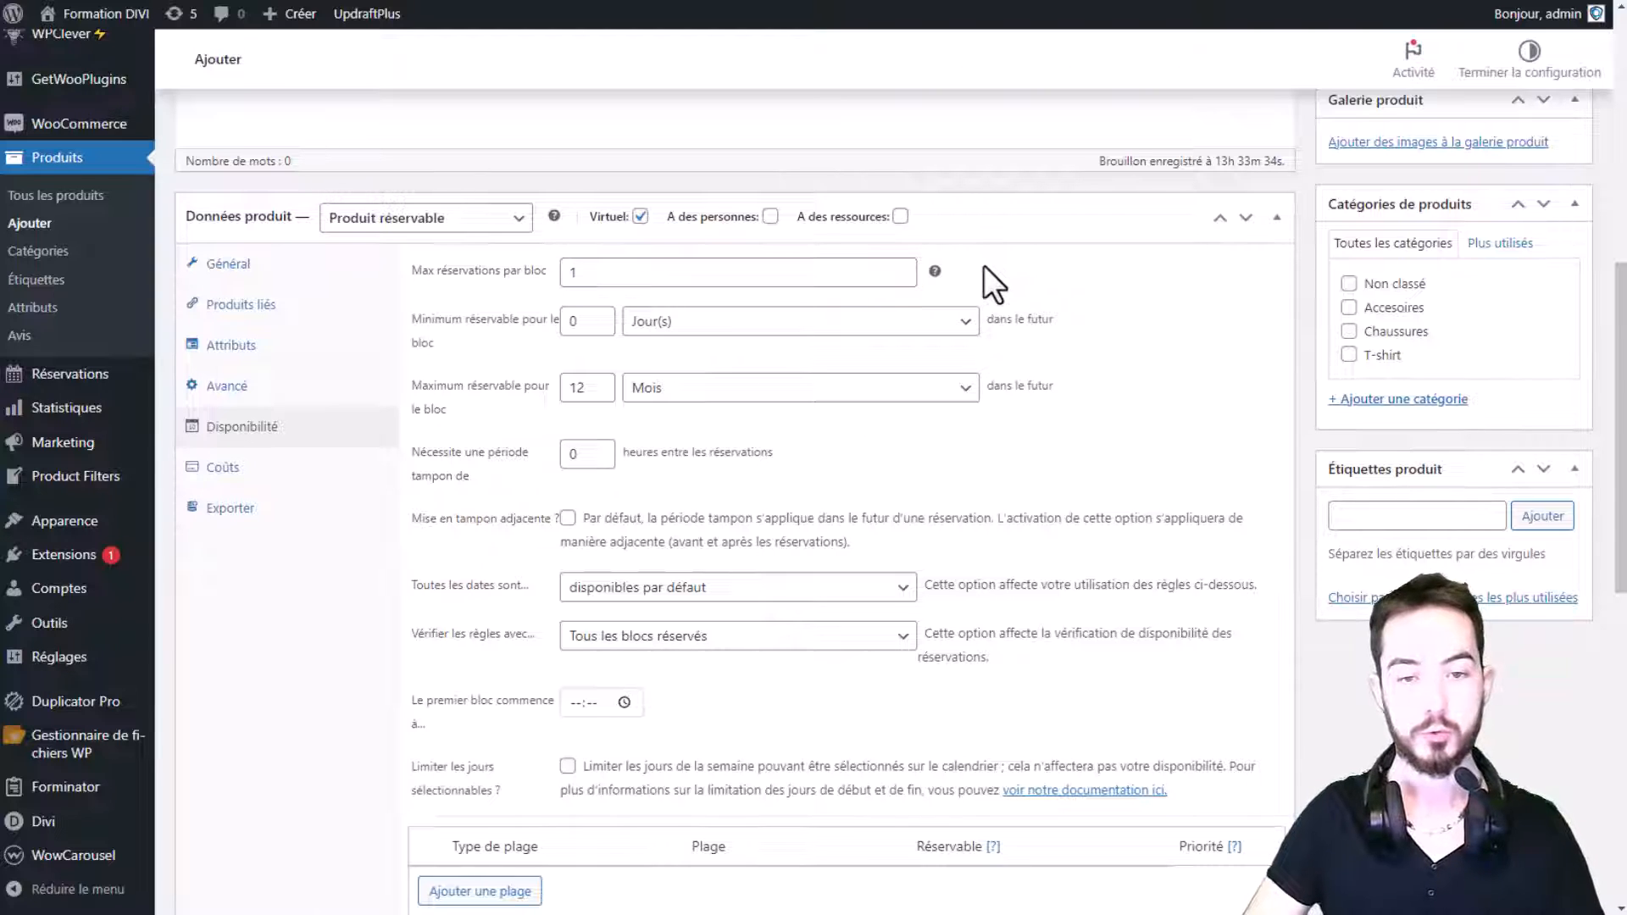
double_click(598, 317)
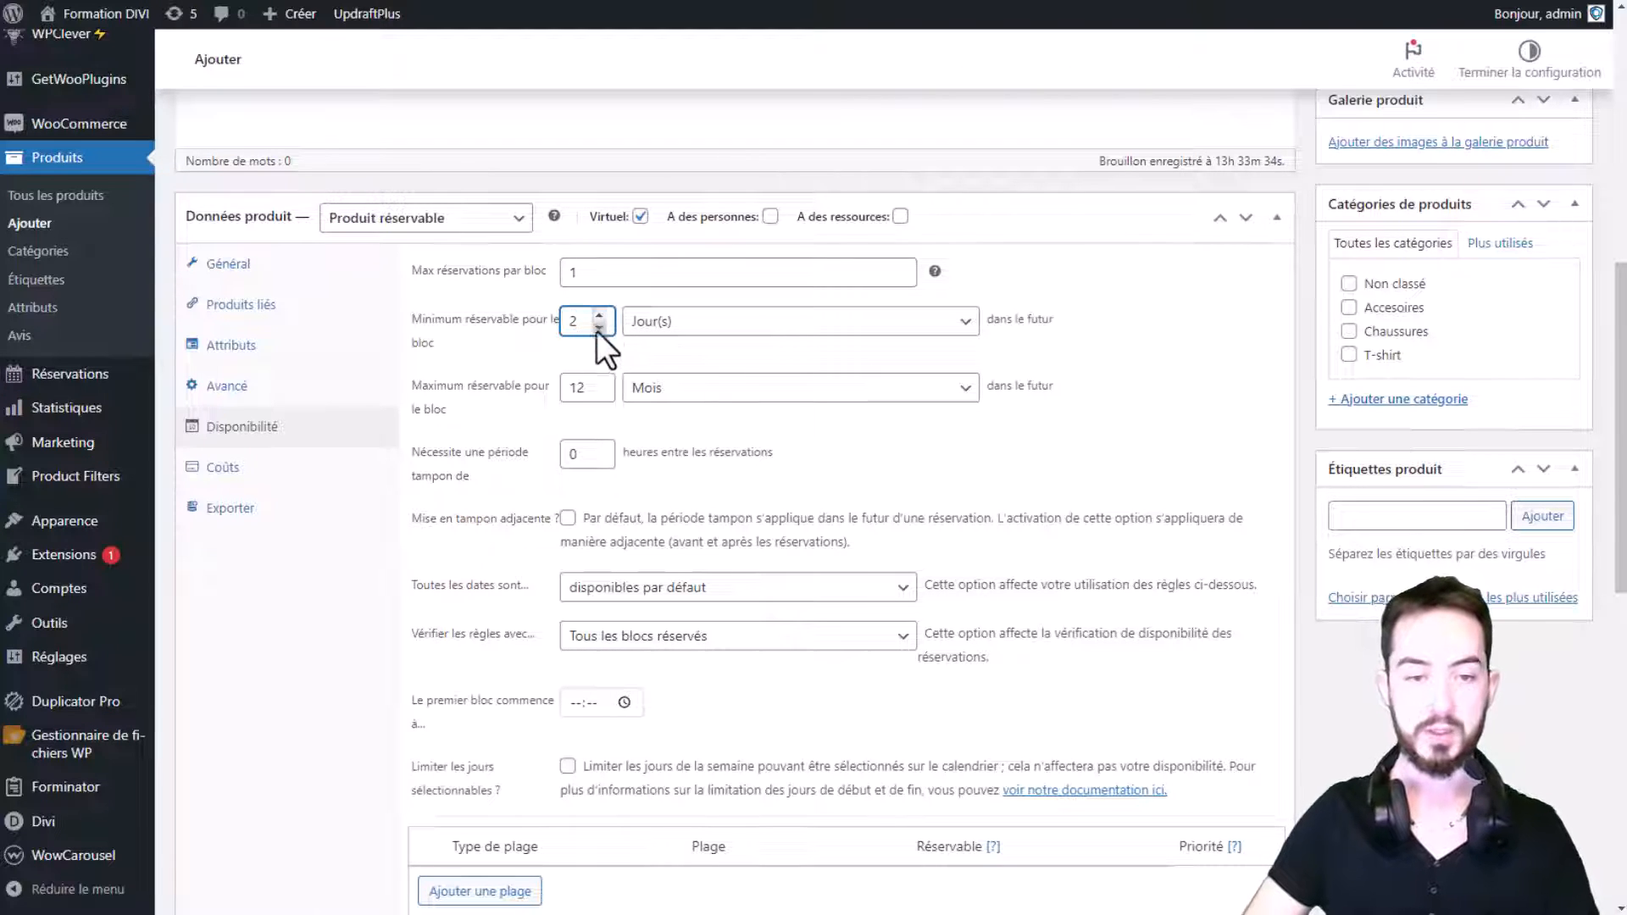
left_click(1056, 383)
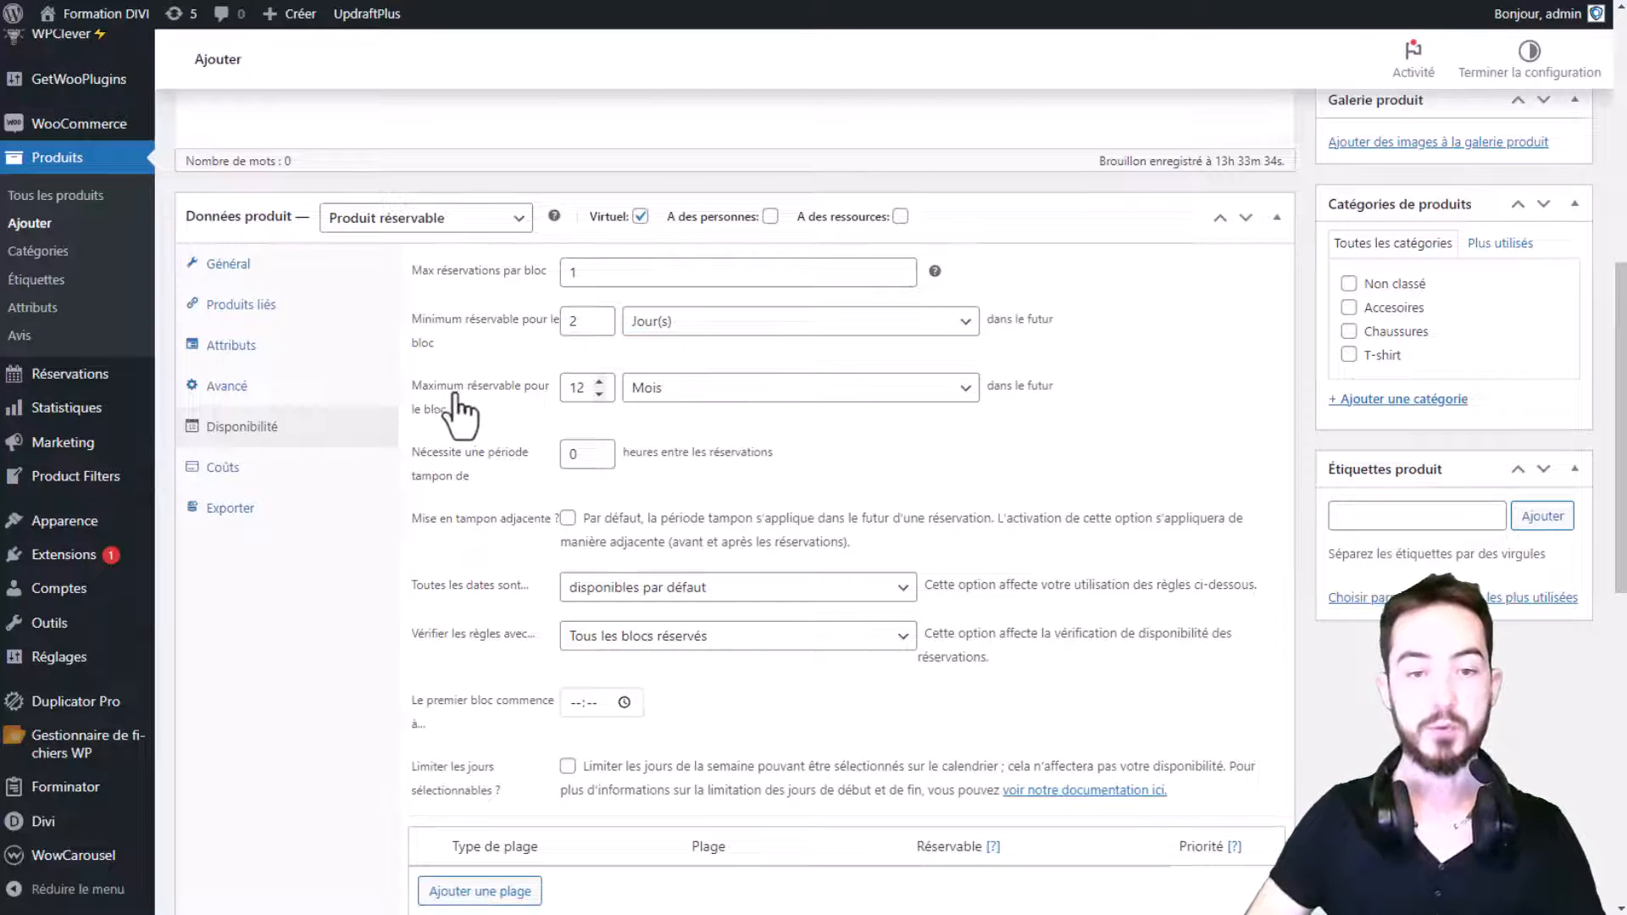
Examine the maximum bookable period and the buffer period required between bookings.
left_click_drag(421, 390, 570, 395)
left_click(514, 410)
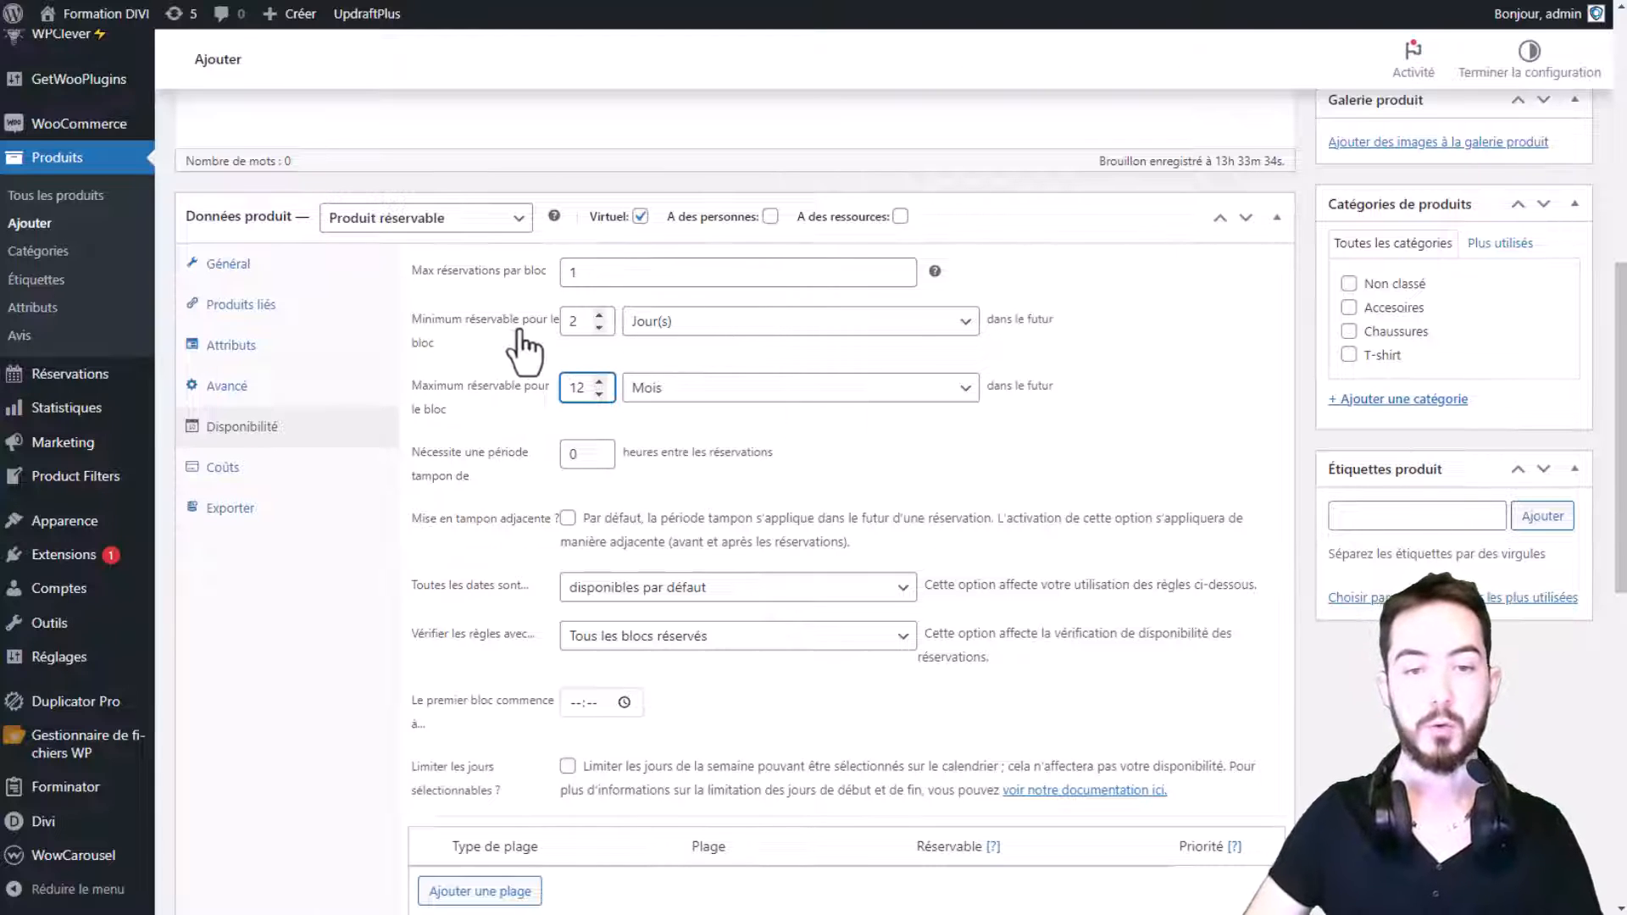
double_click(494, 340)
left_click_drag(435, 389, 481, 392)
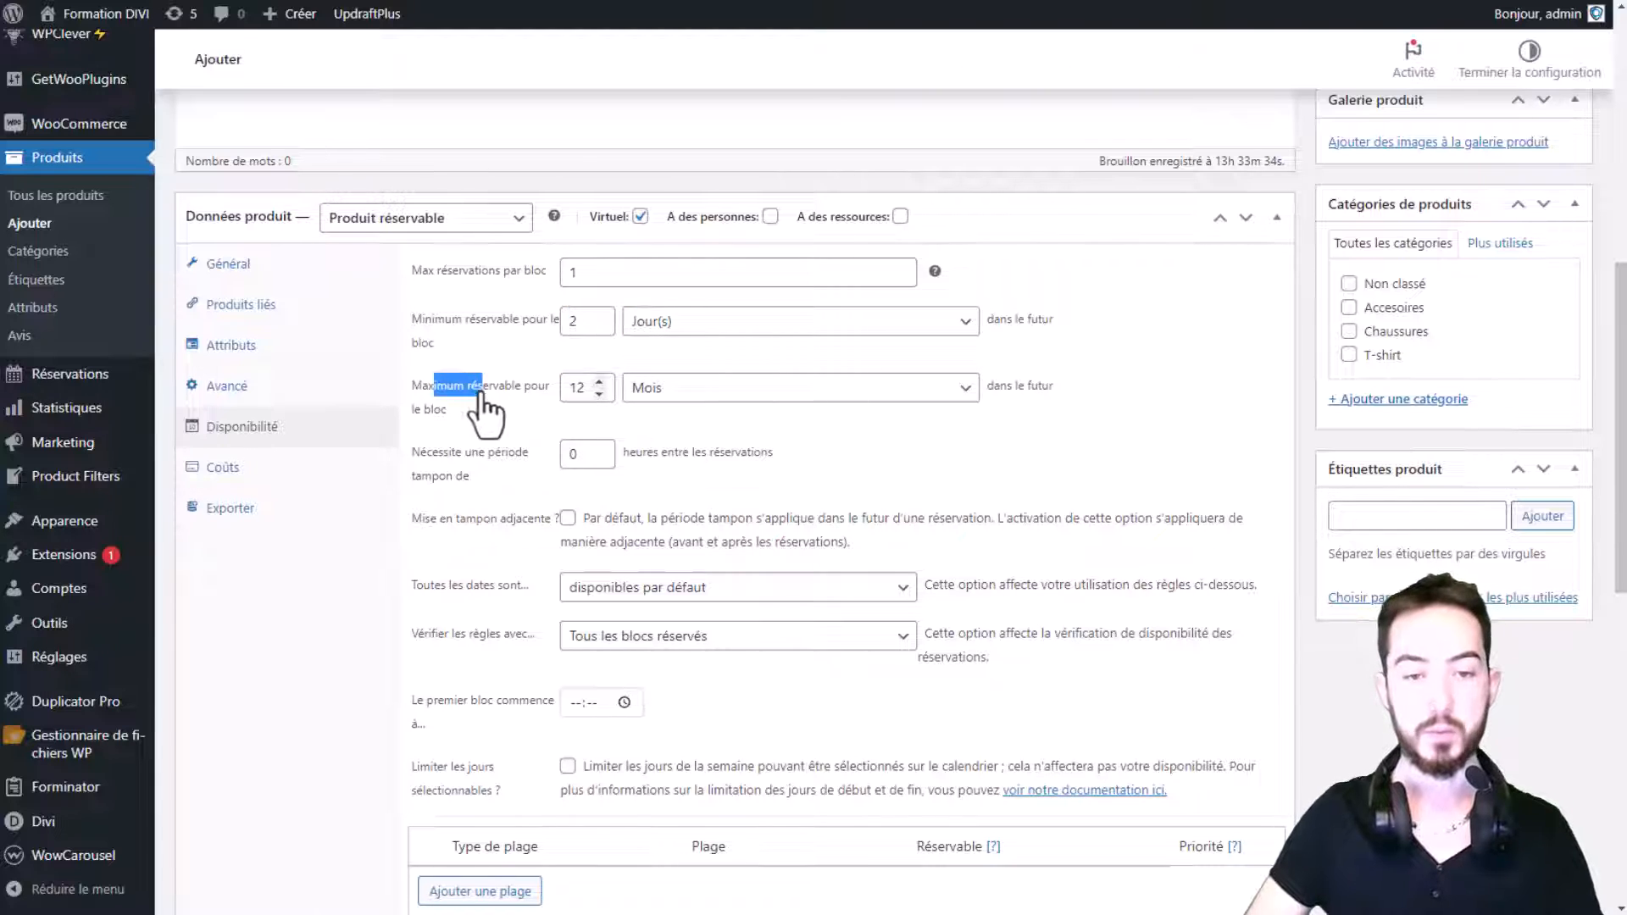
left_click(829, 425)
left_click_drag(424, 455, 564, 462)
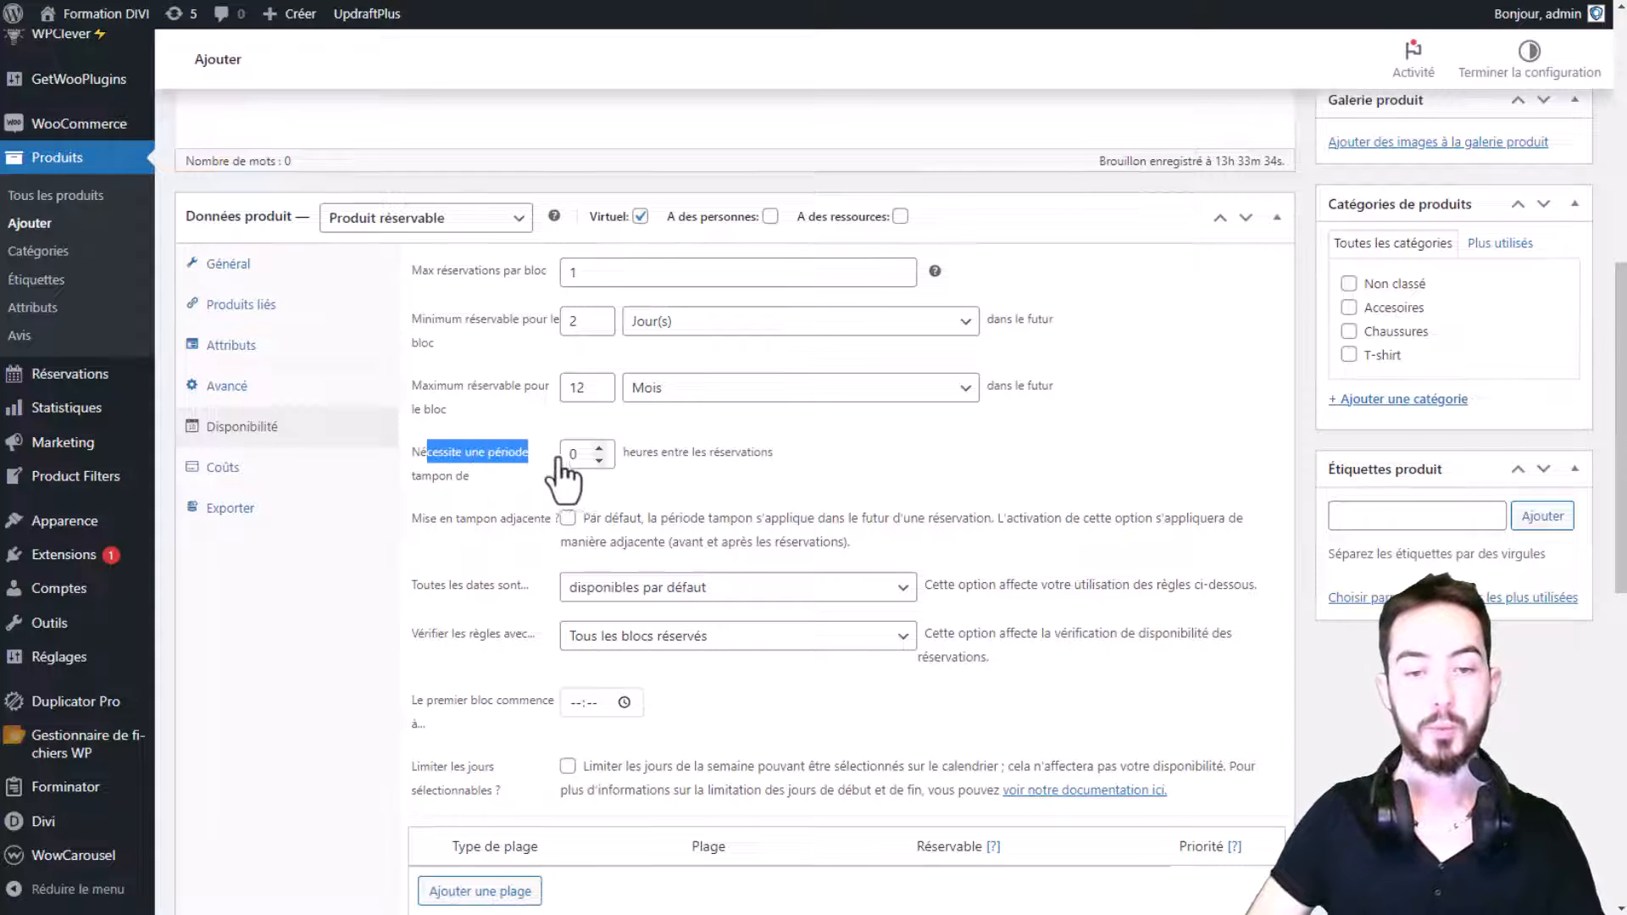
left_click(847, 461)
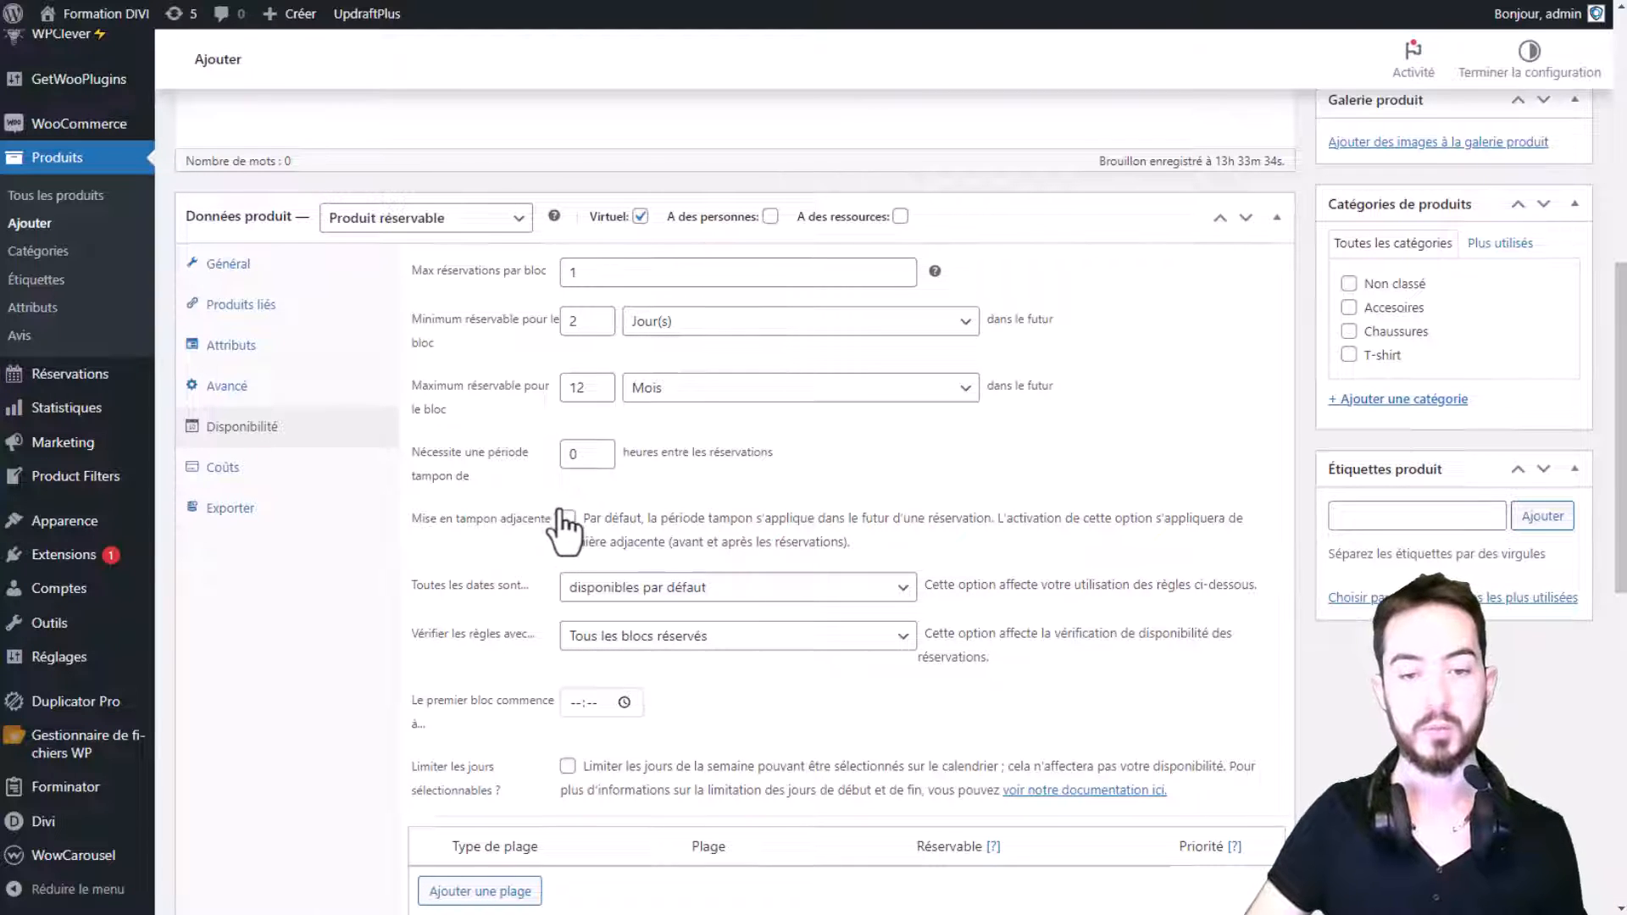
Make all dates "indisponibles par défaut" for the bookable product.
scroll(618, 515, "down", 2)
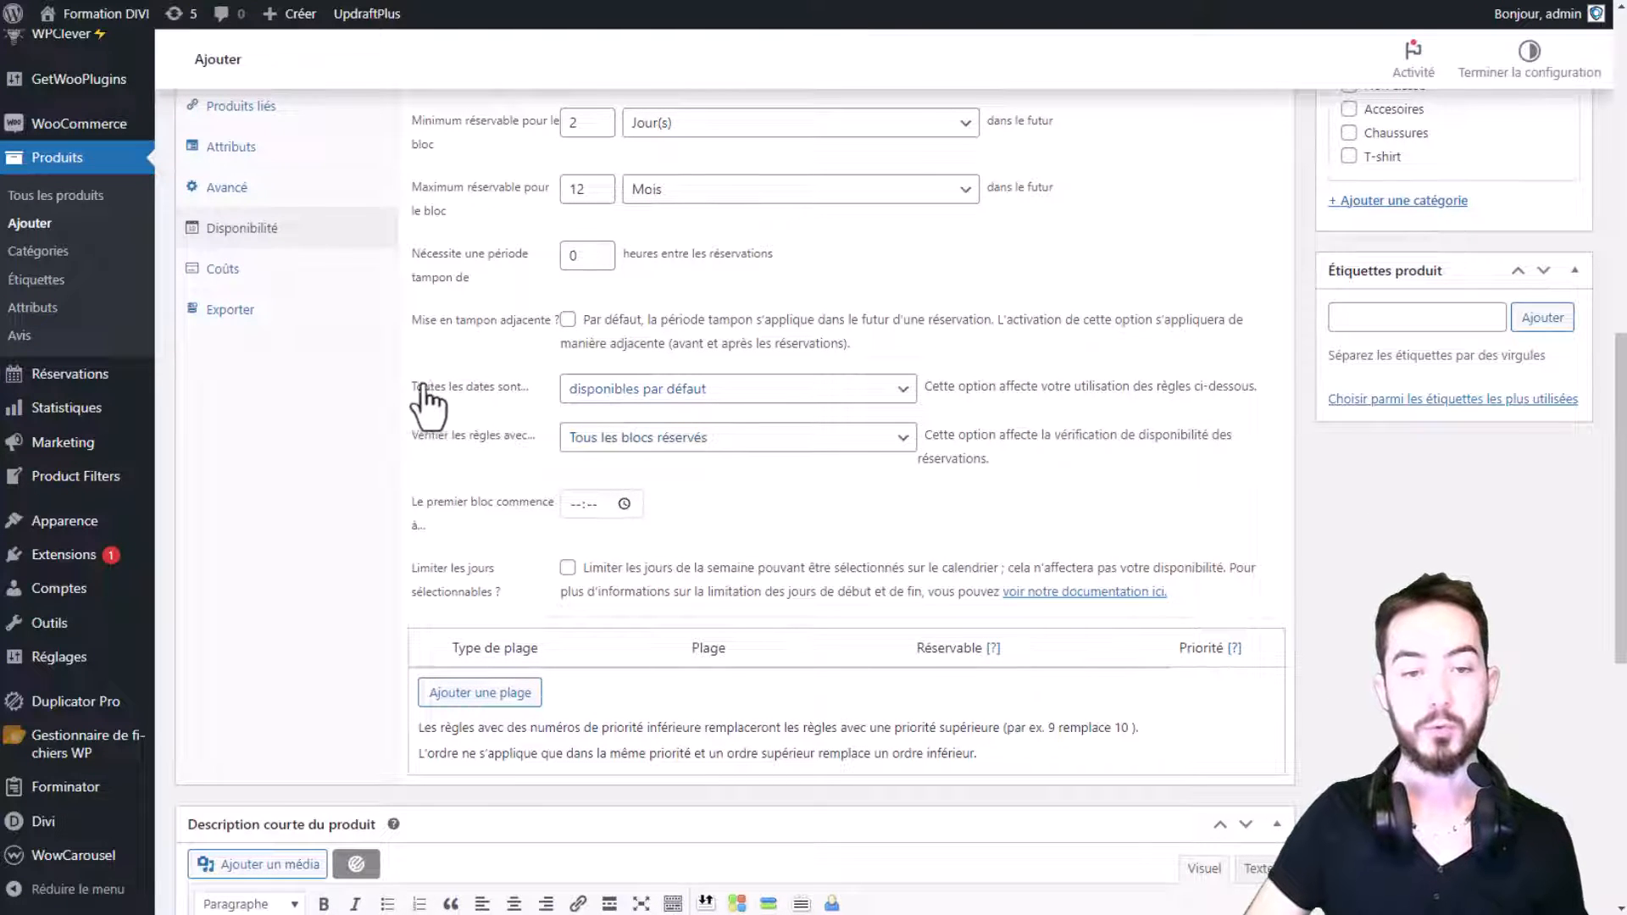
left_click_drag(410, 388, 562, 389)
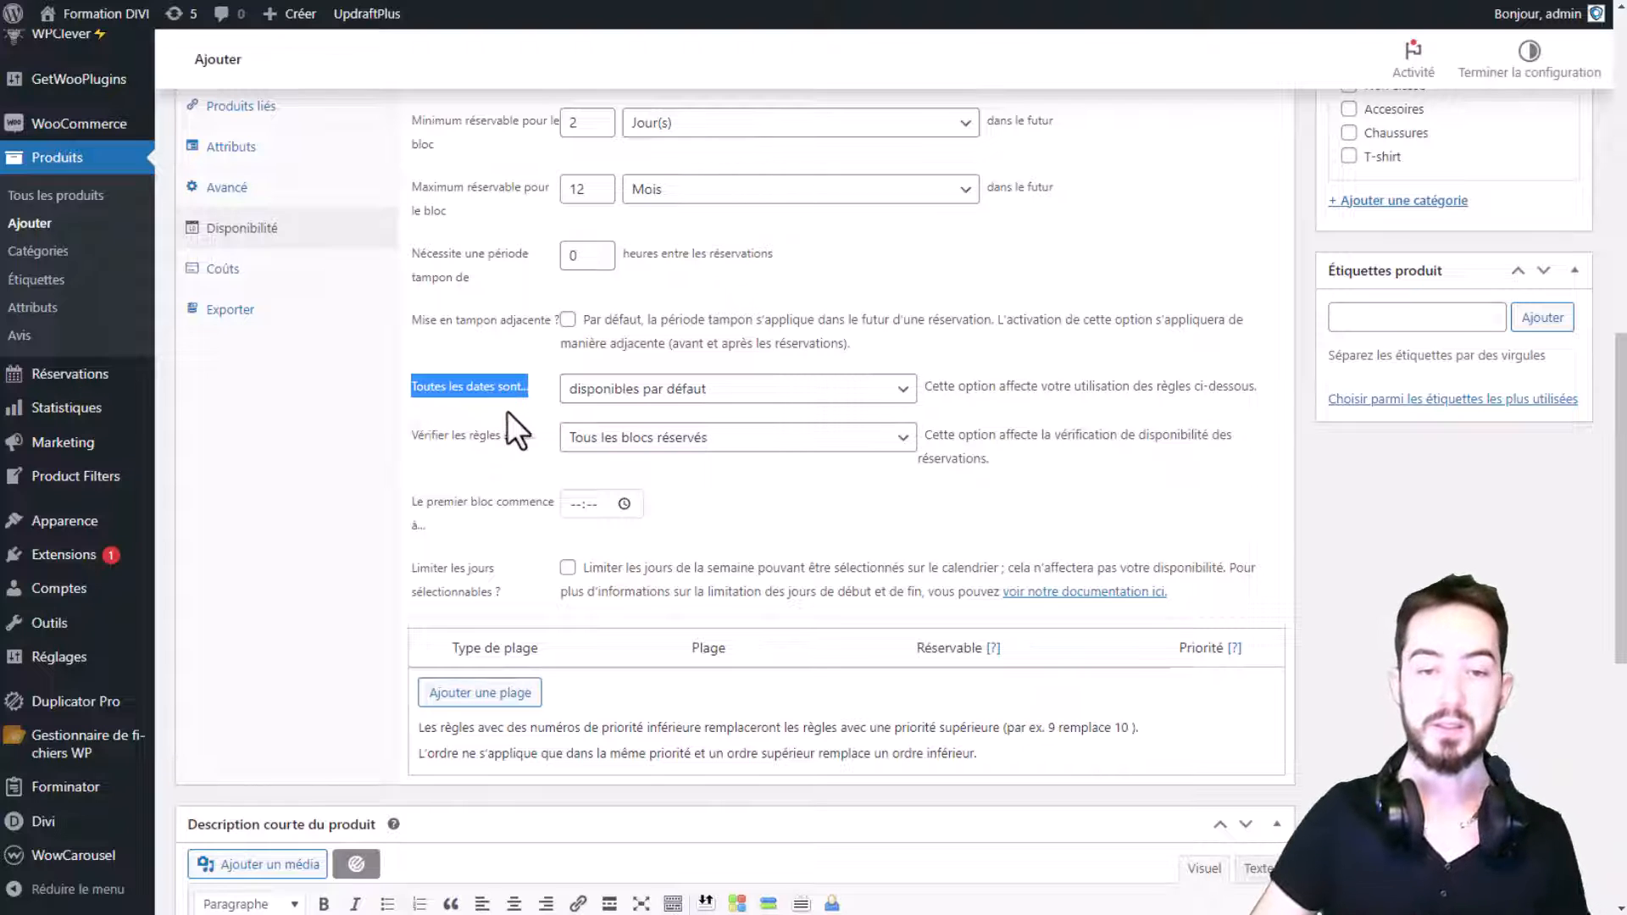
left_click(639, 390)
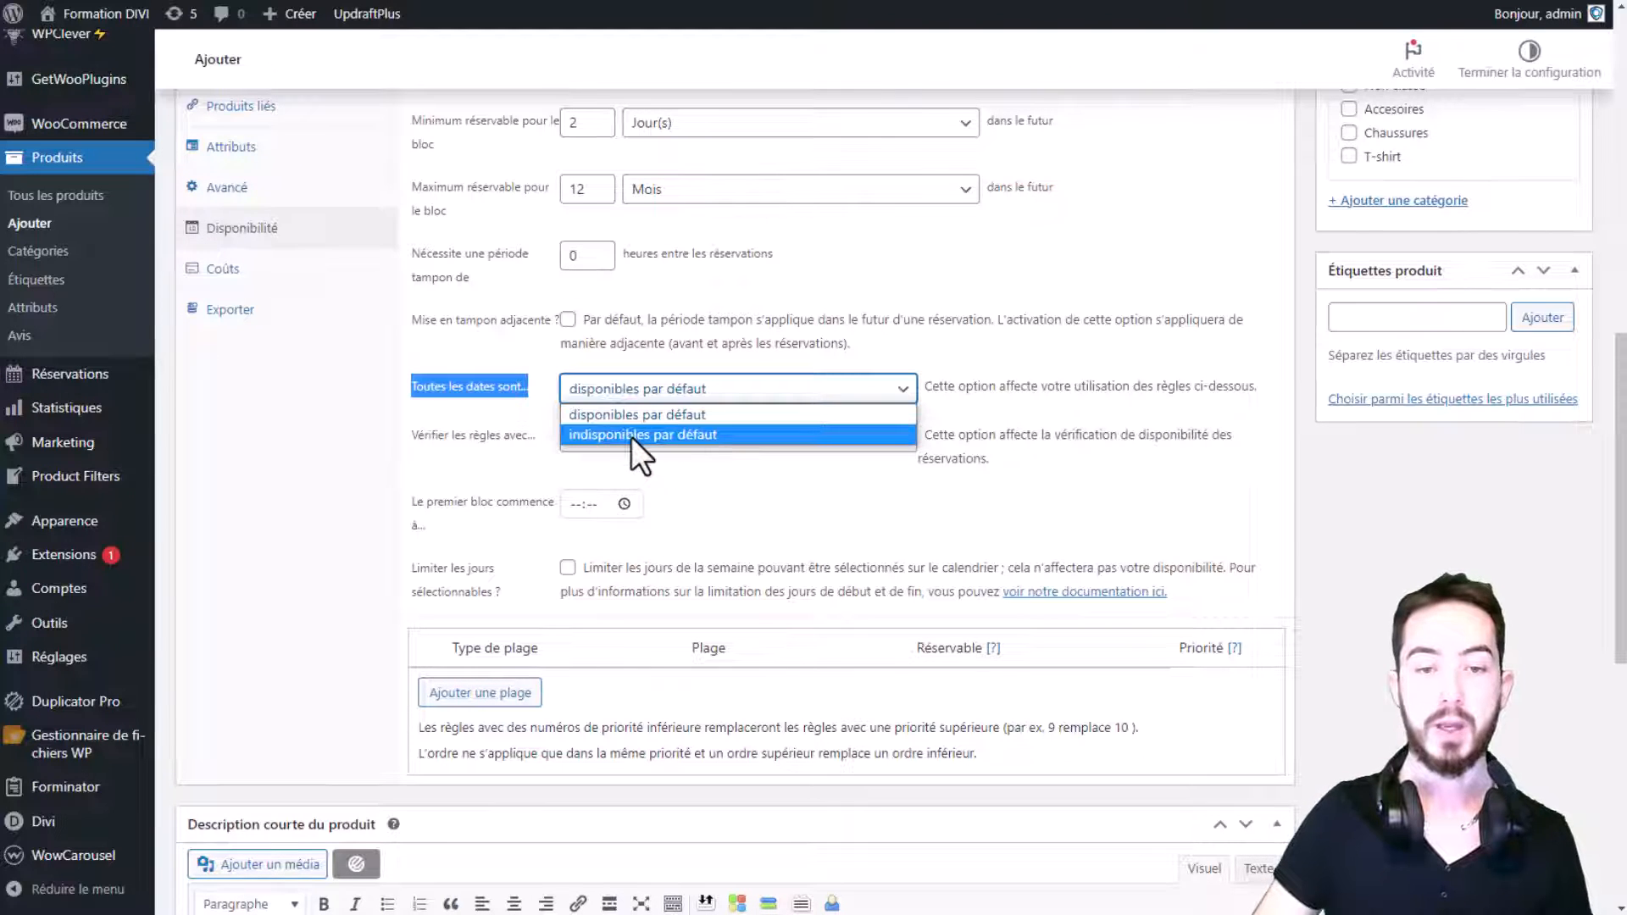
left_click(632, 436)
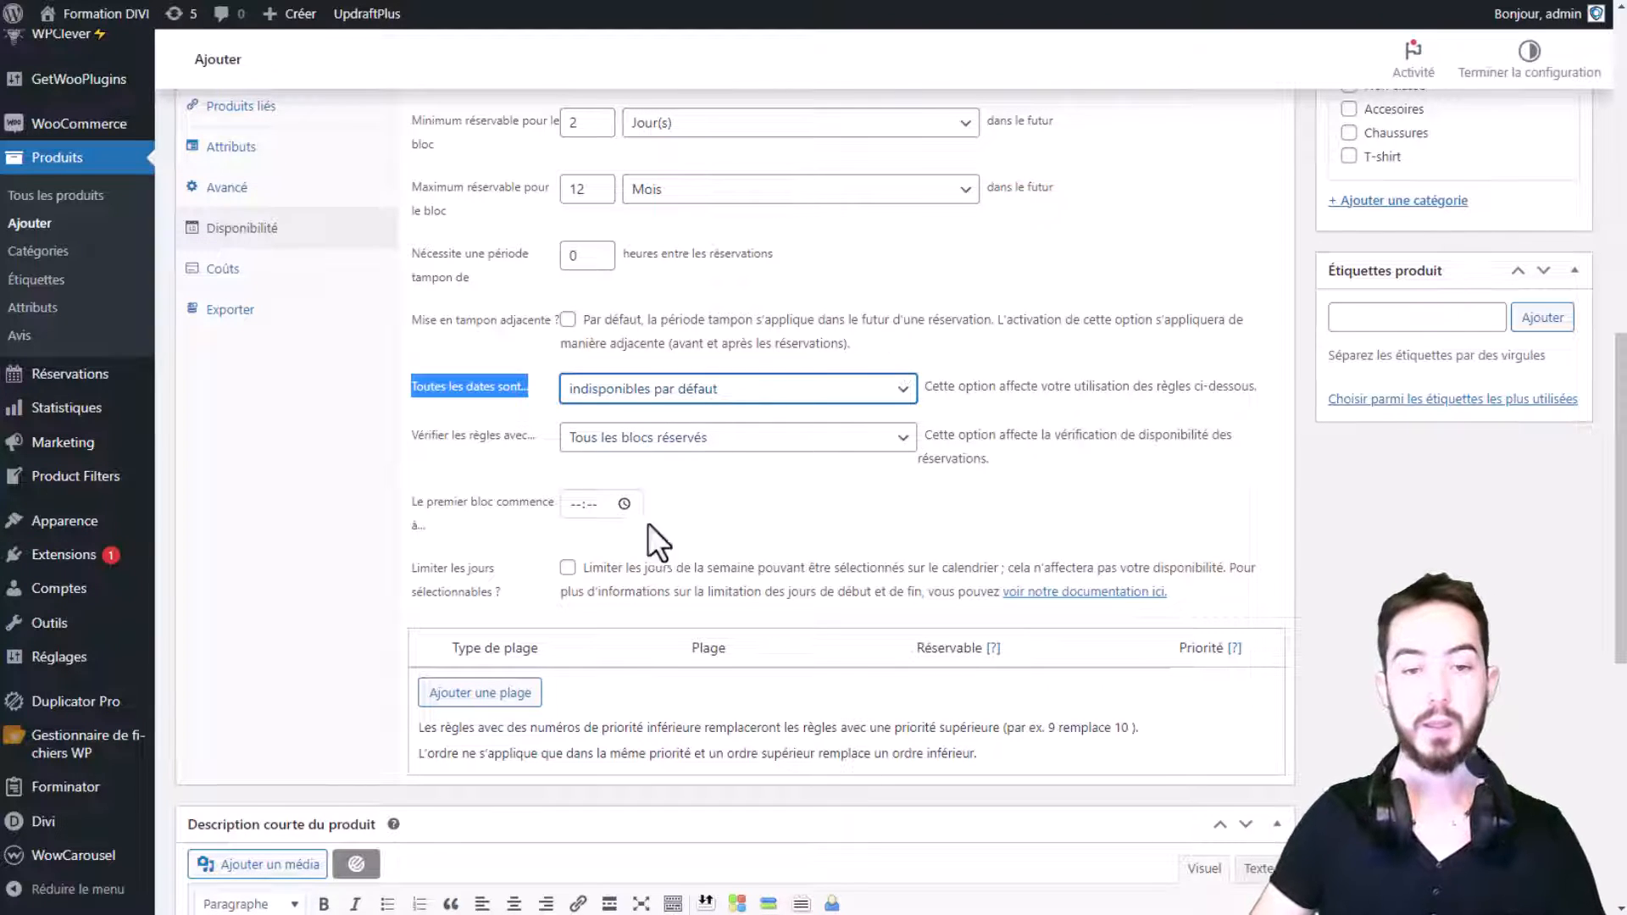
Keep rule checking on "Tous les blocs réservés" and set the first block's start time to 08:00.
left_click(509, 449)
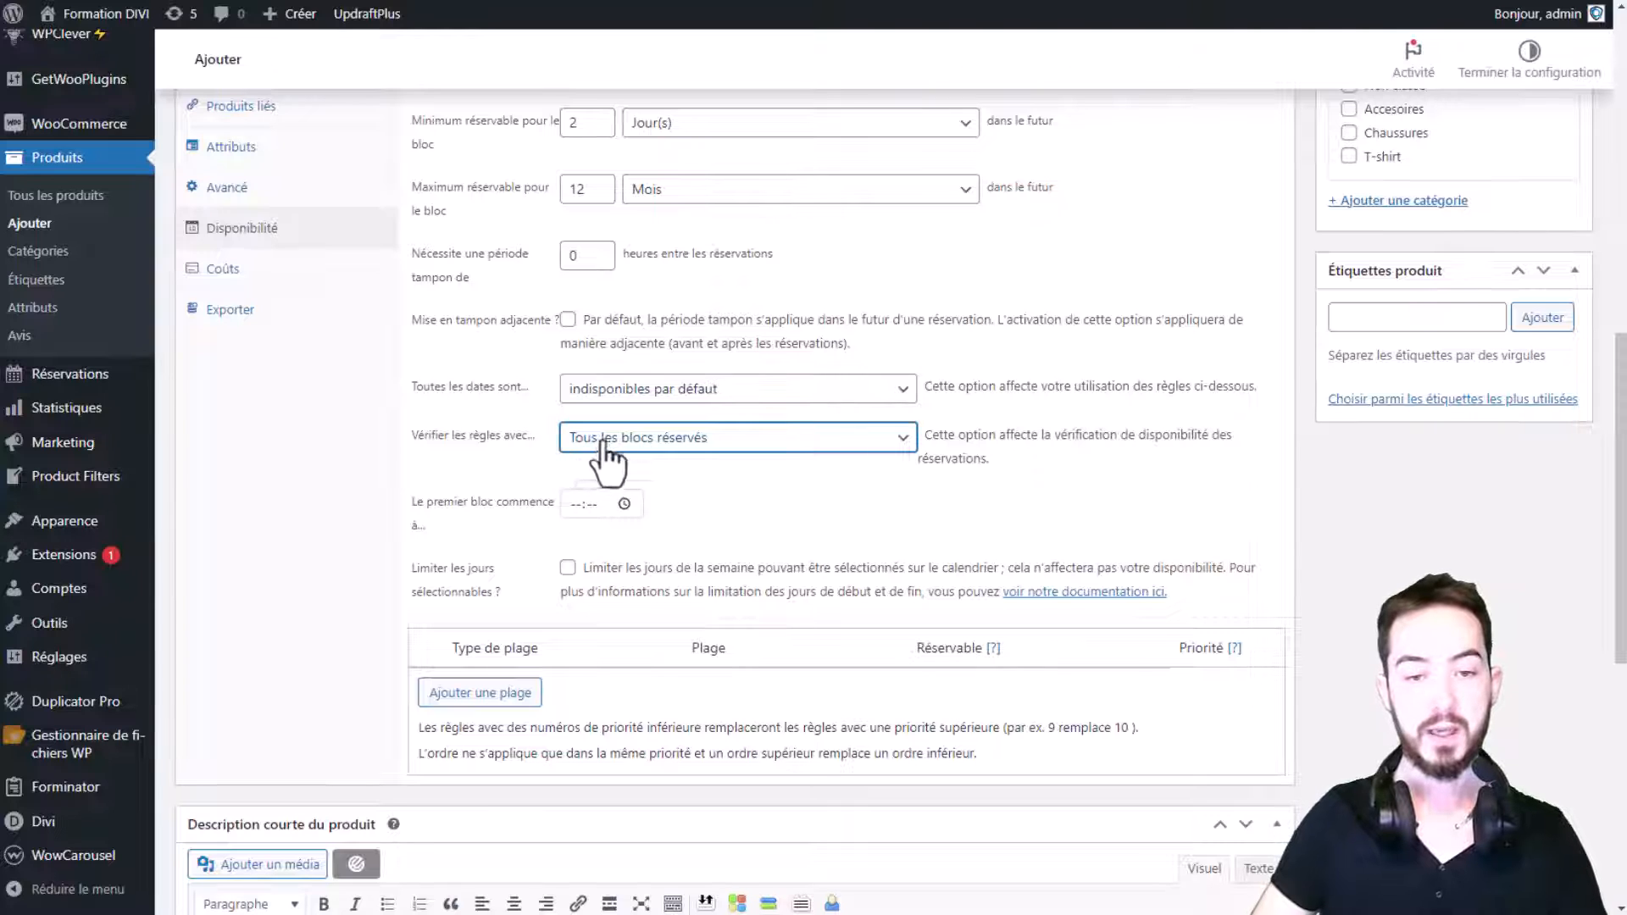
left_click(657, 447)
left_click(643, 466)
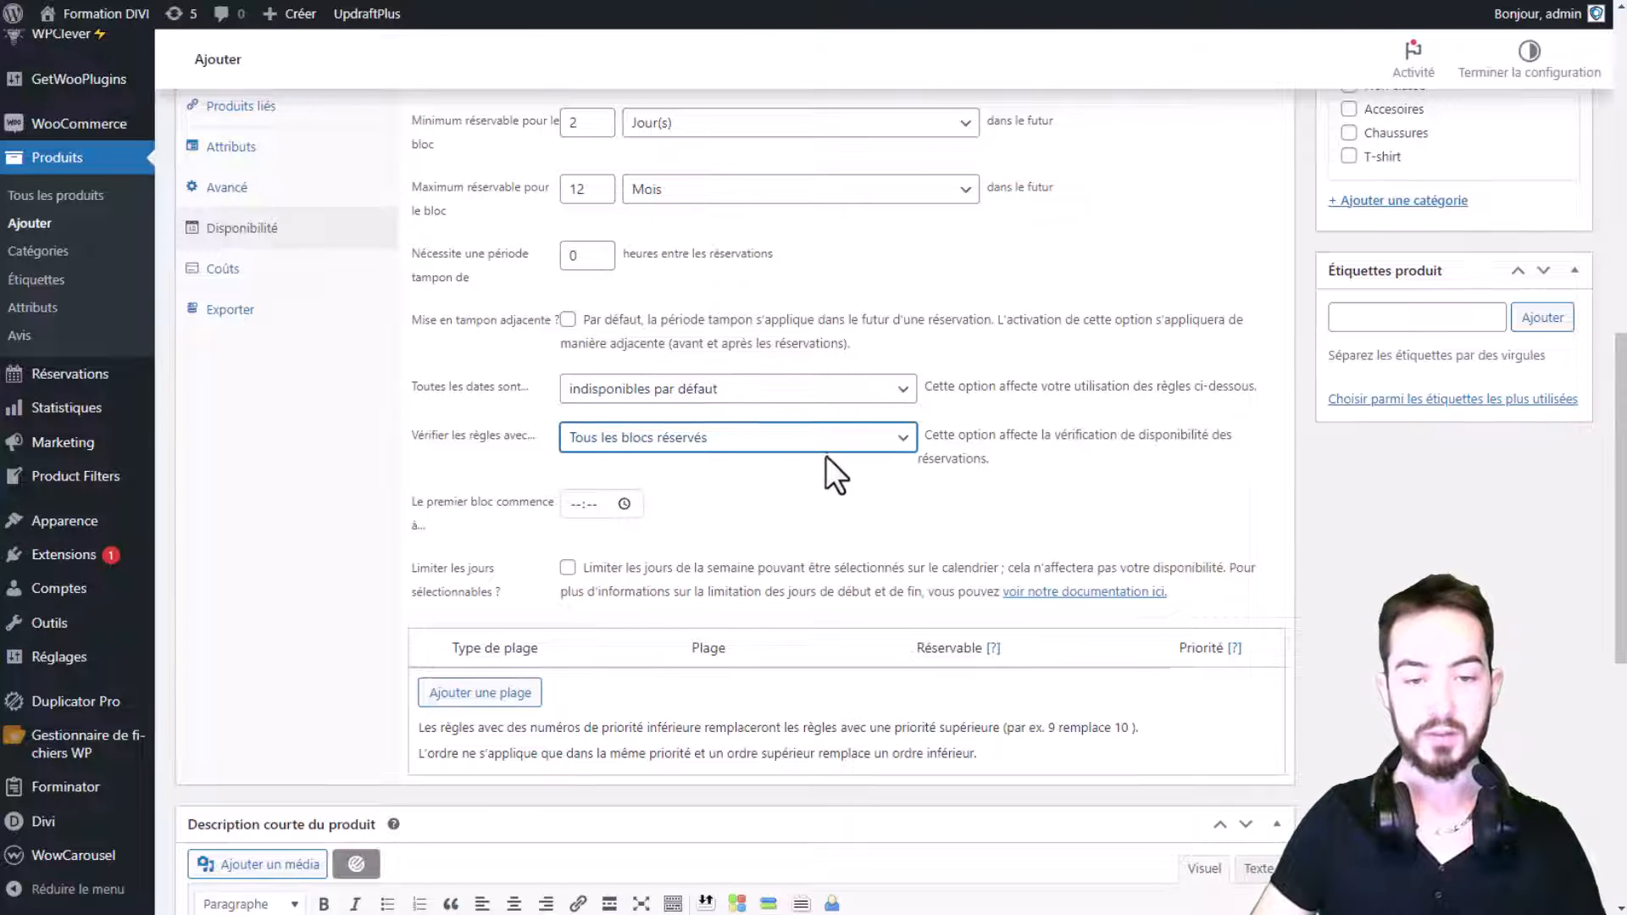
scroll(678, 466, "down", 1)
left_click(575, 406)
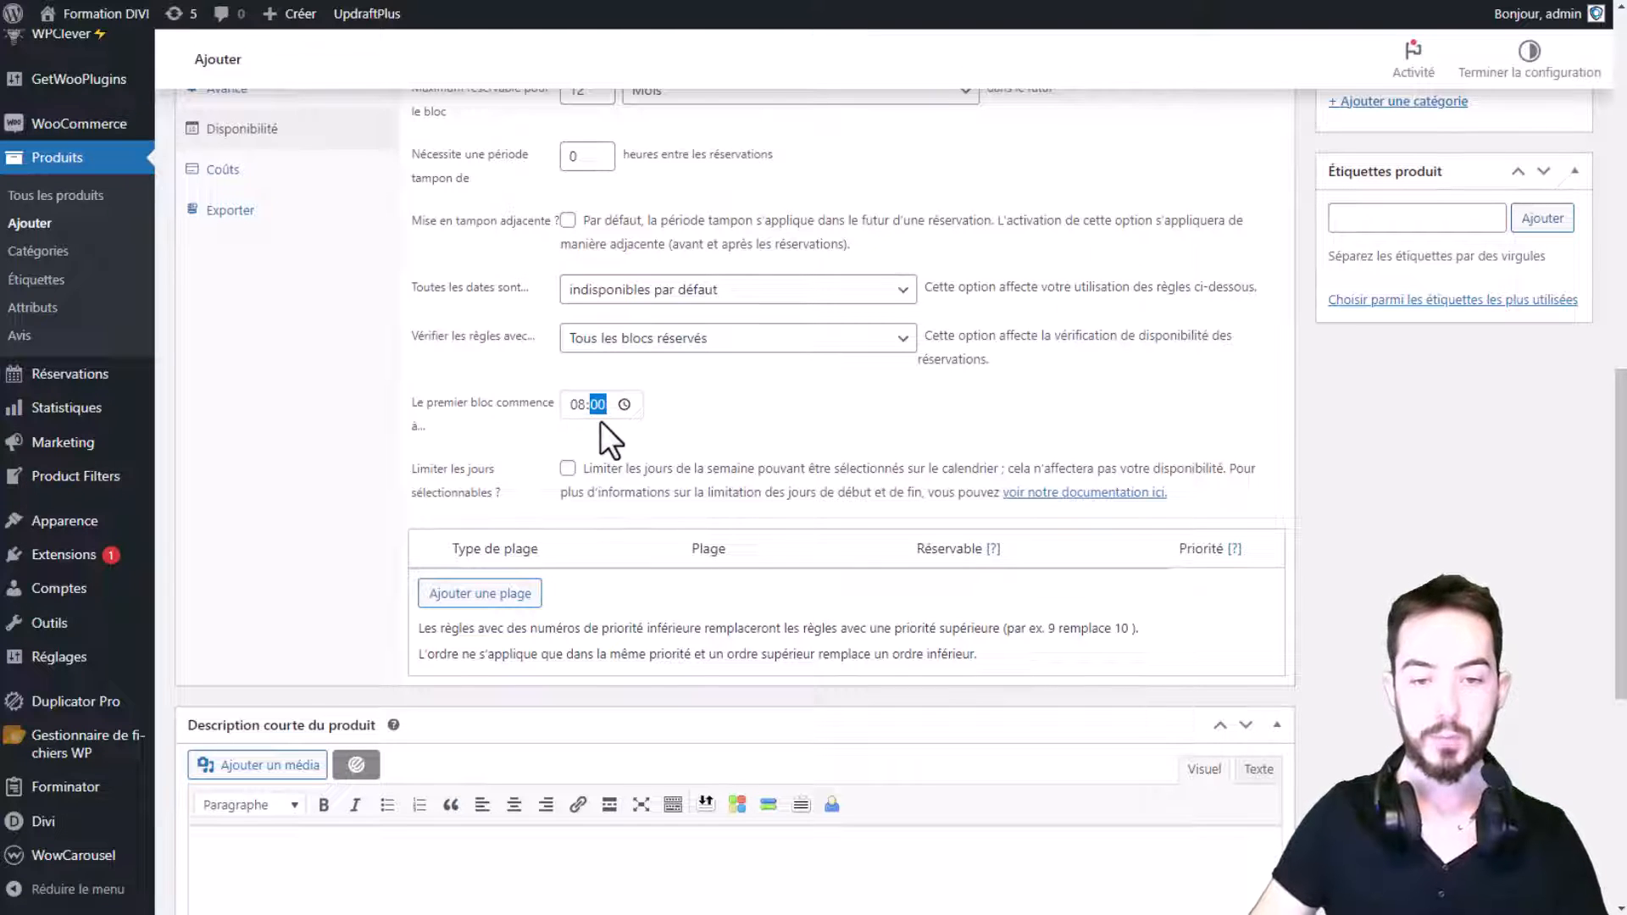
left_click(708, 418)
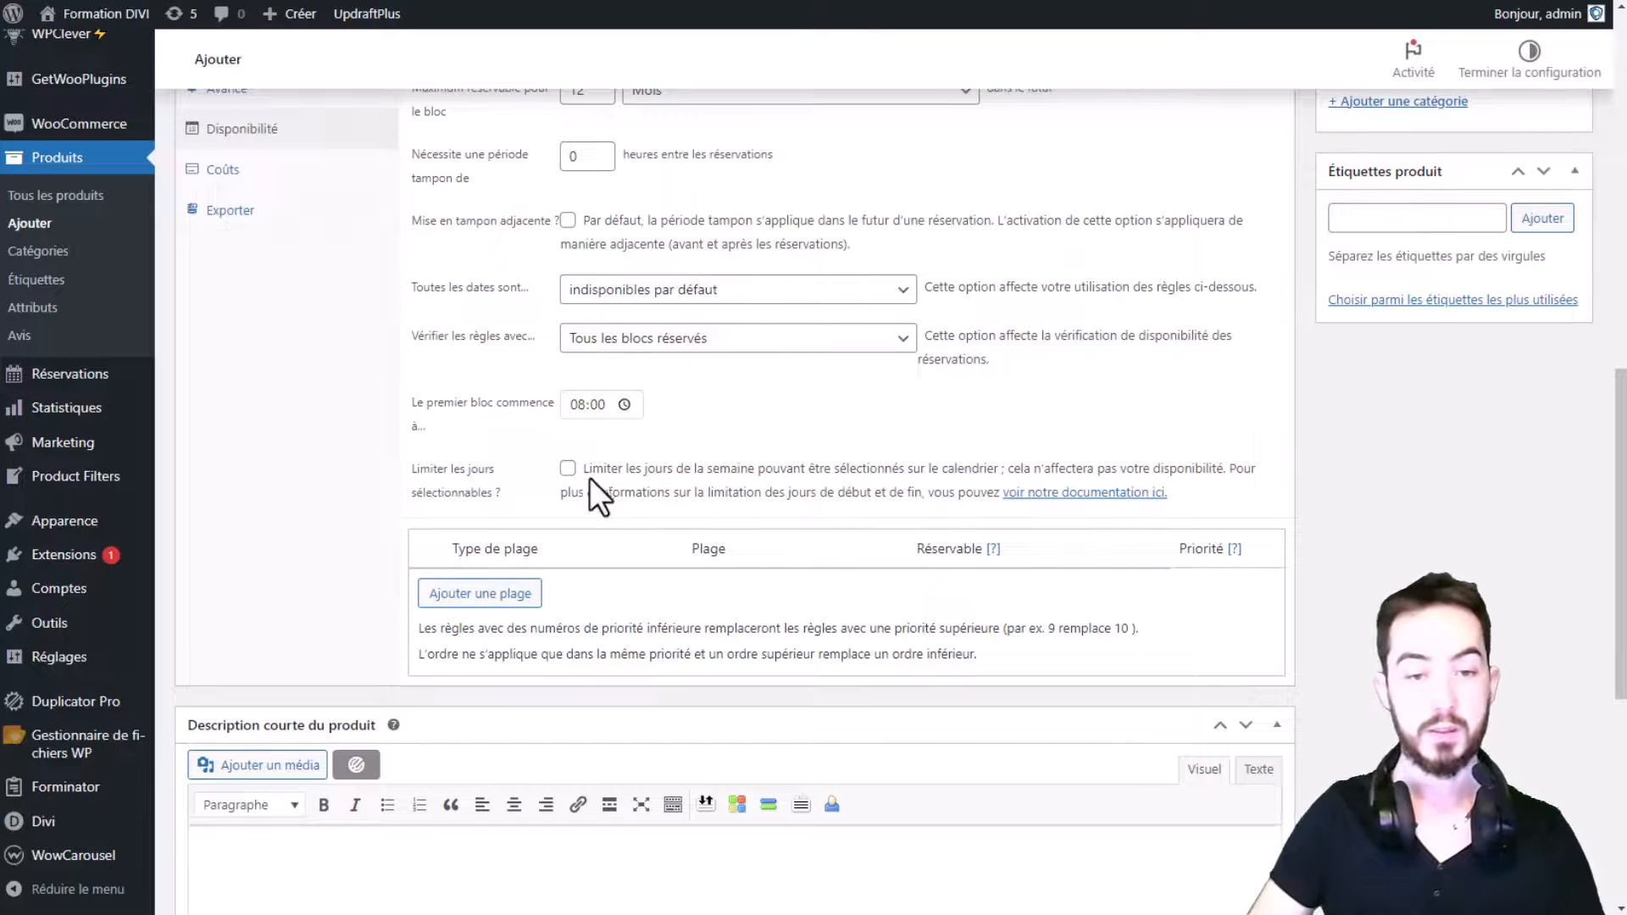
Limit the selectable booking days to lundi, mardi and mercredi.
left_click(567, 468)
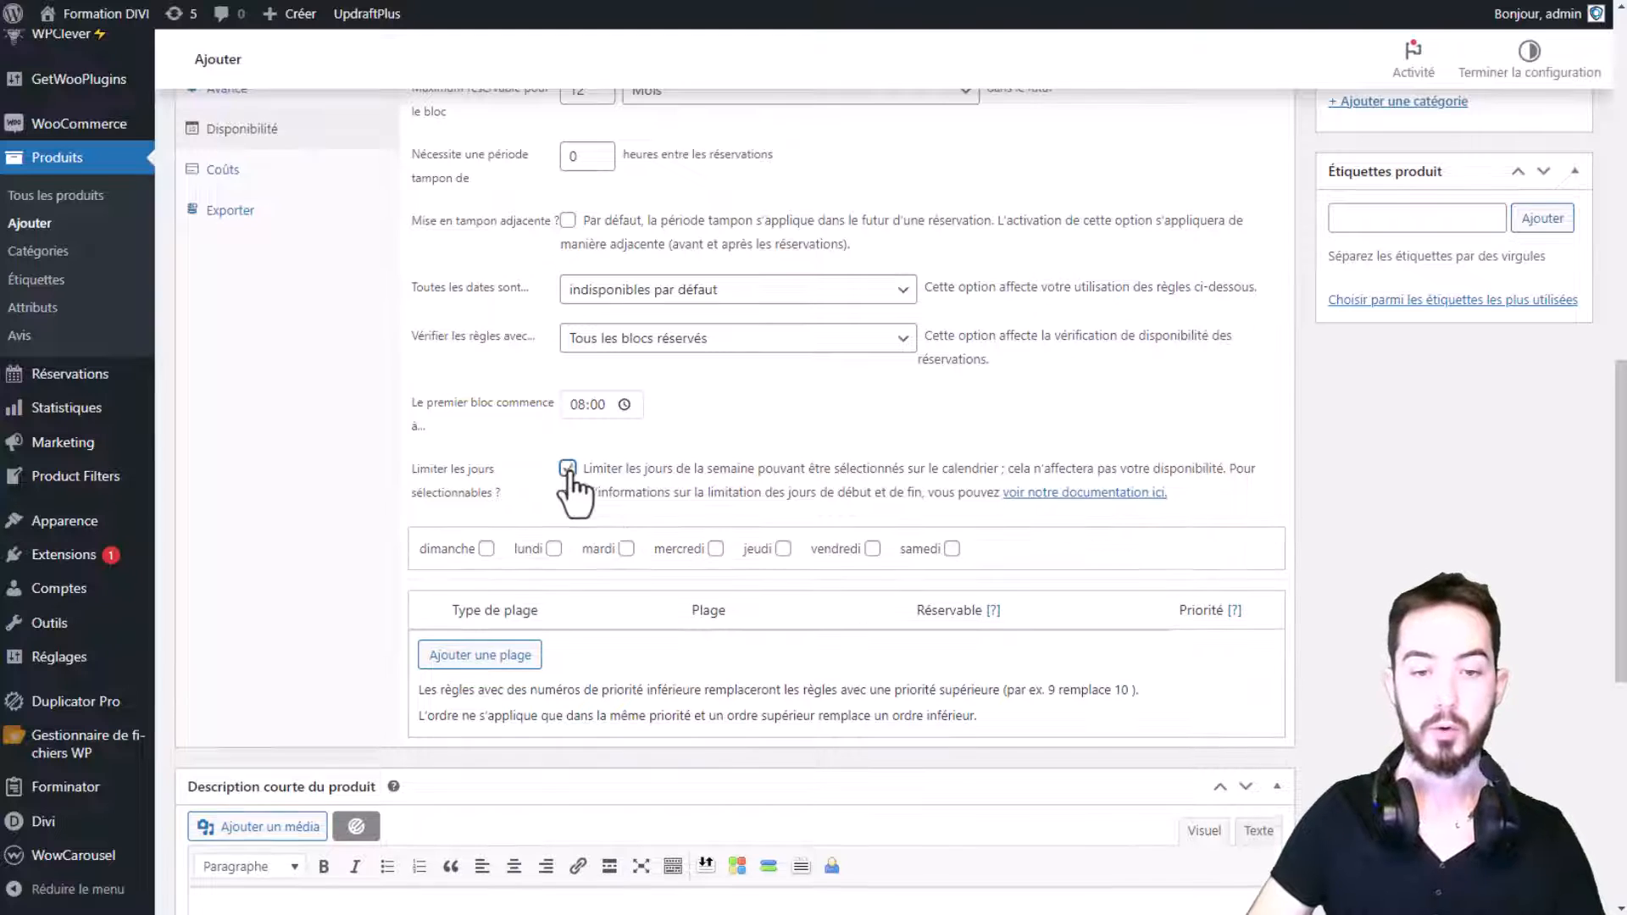
left_click(553, 549)
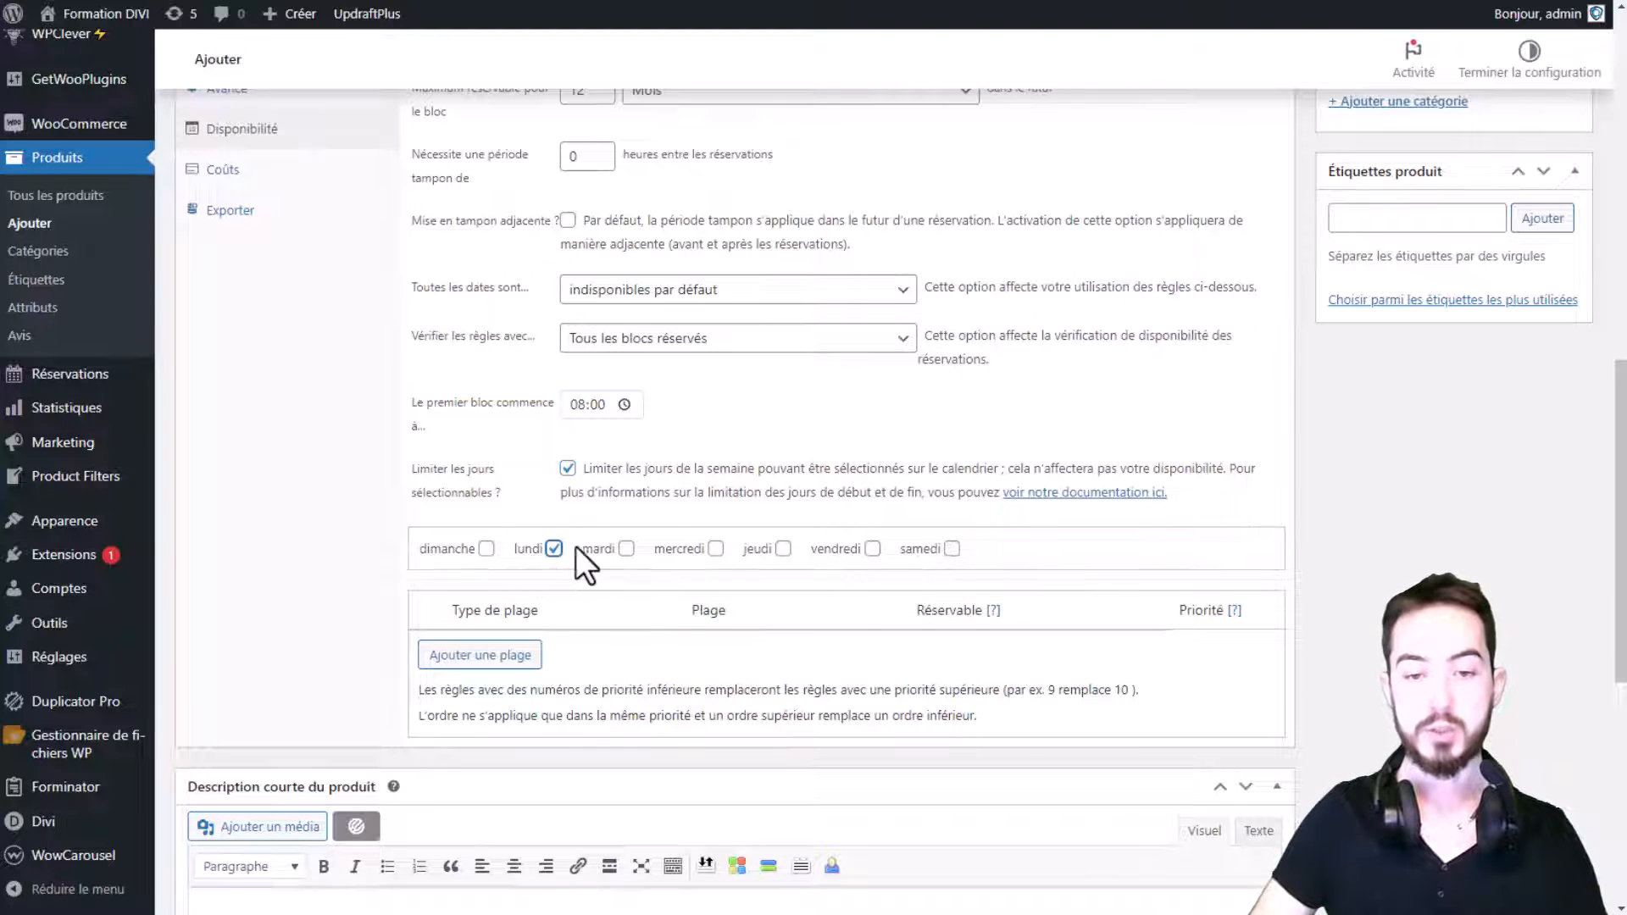
left_click(626, 548)
left_click(714, 549)
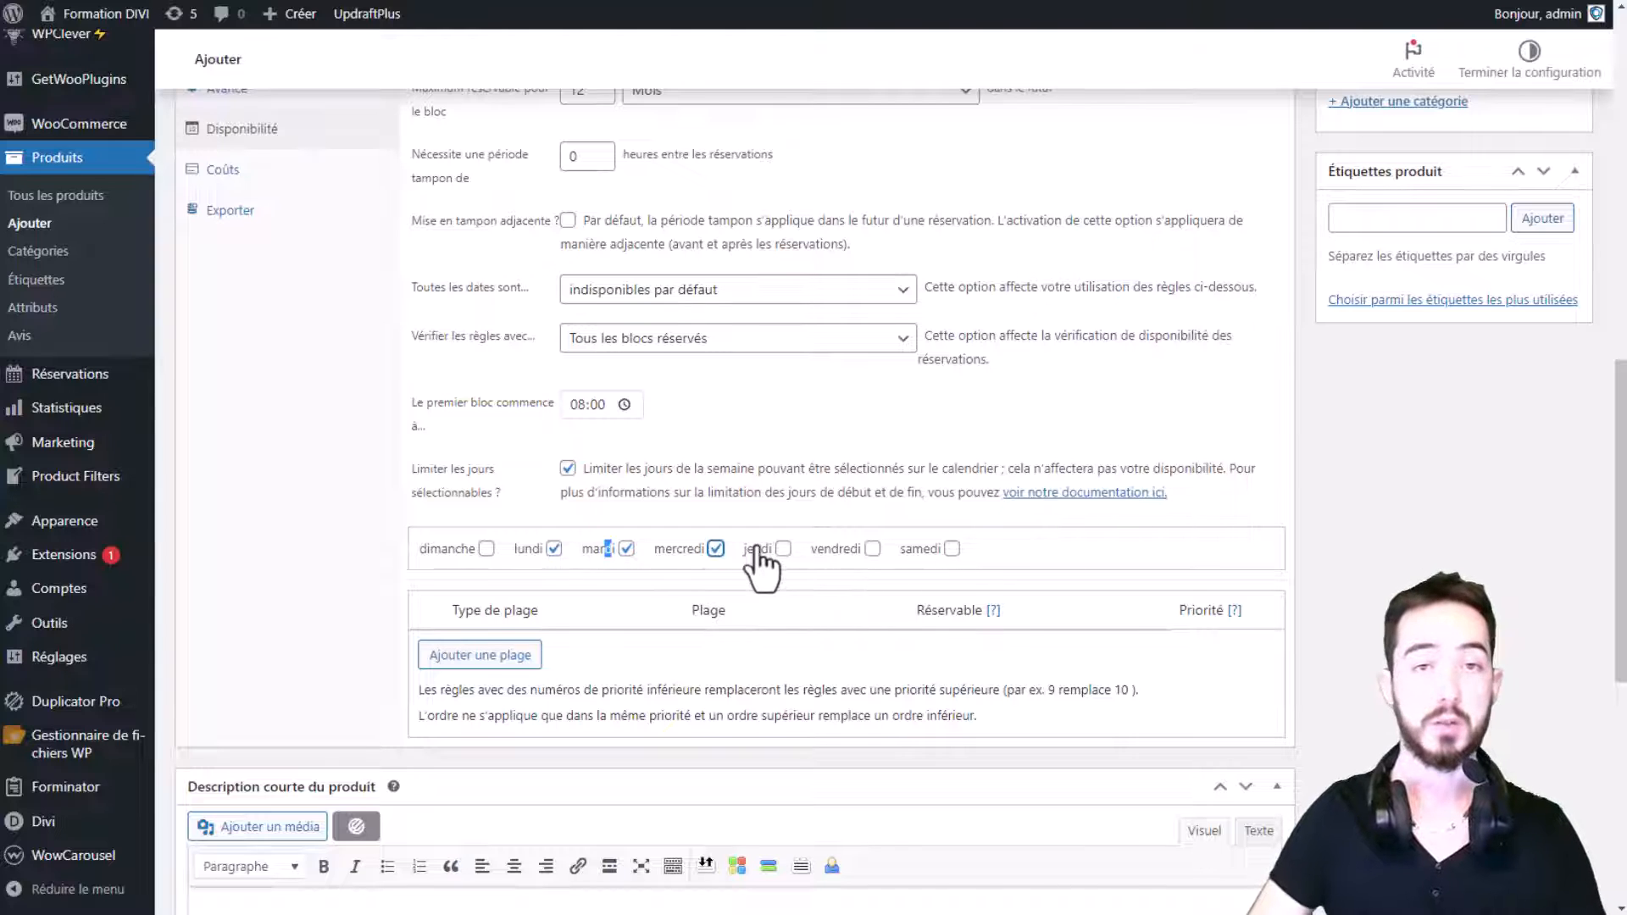
left_click(1106, 572)
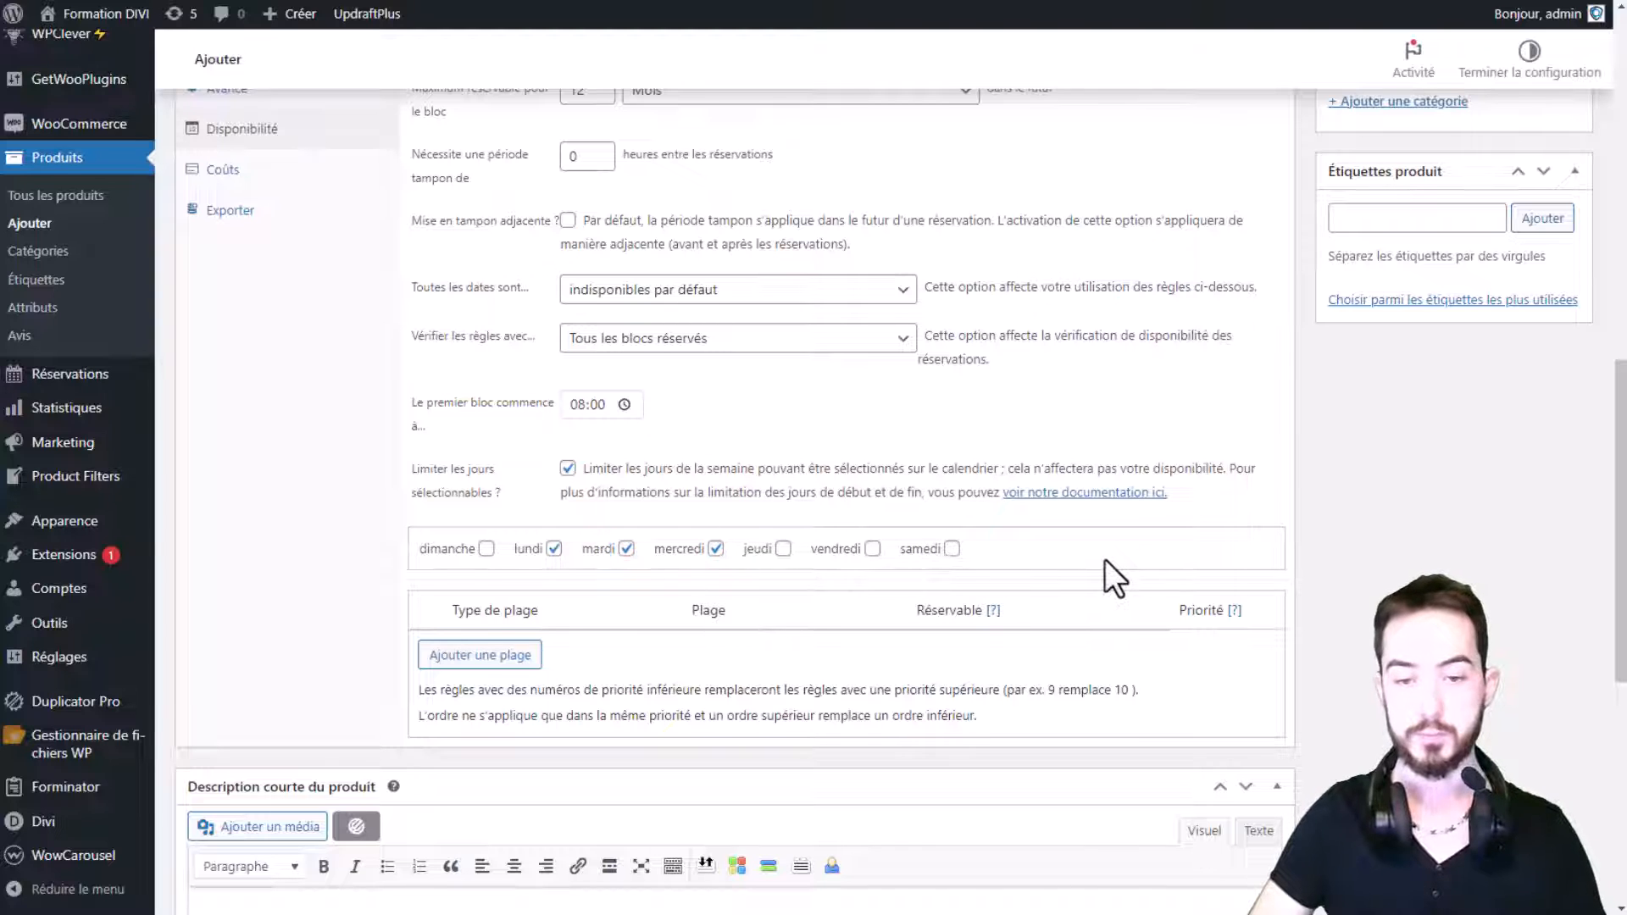
Try adding a "Plage de dates" availability range, review its range types and bookable choices, and remove it.
scroll(678, 483, "down", 1)
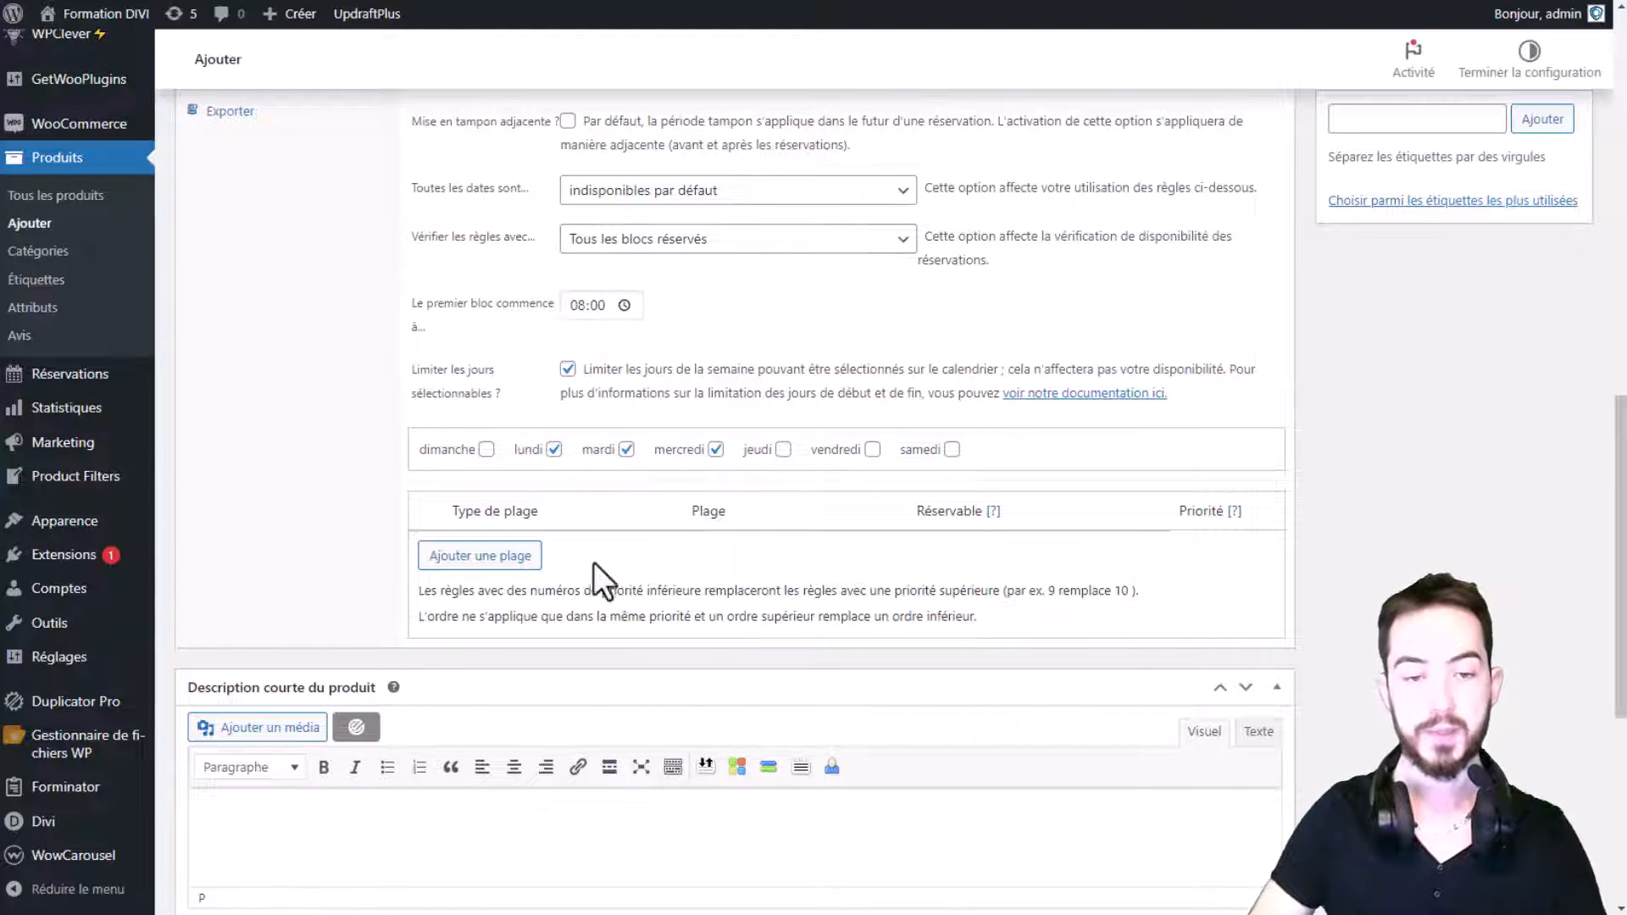
left_click(491, 561)
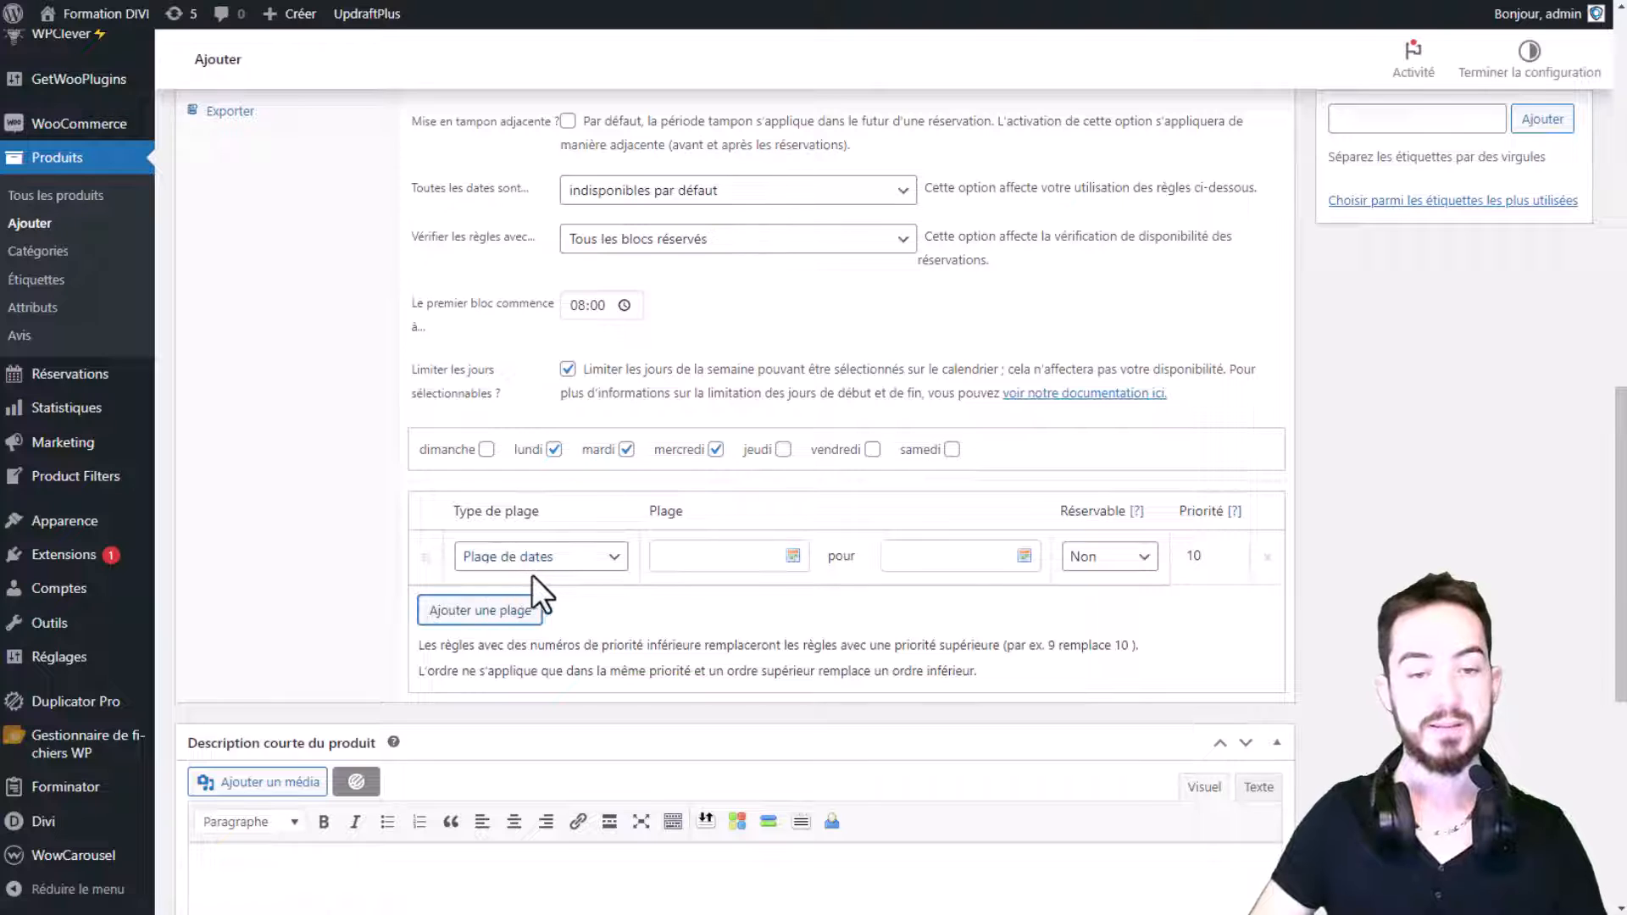
left_click(578, 561)
left_click(585, 581)
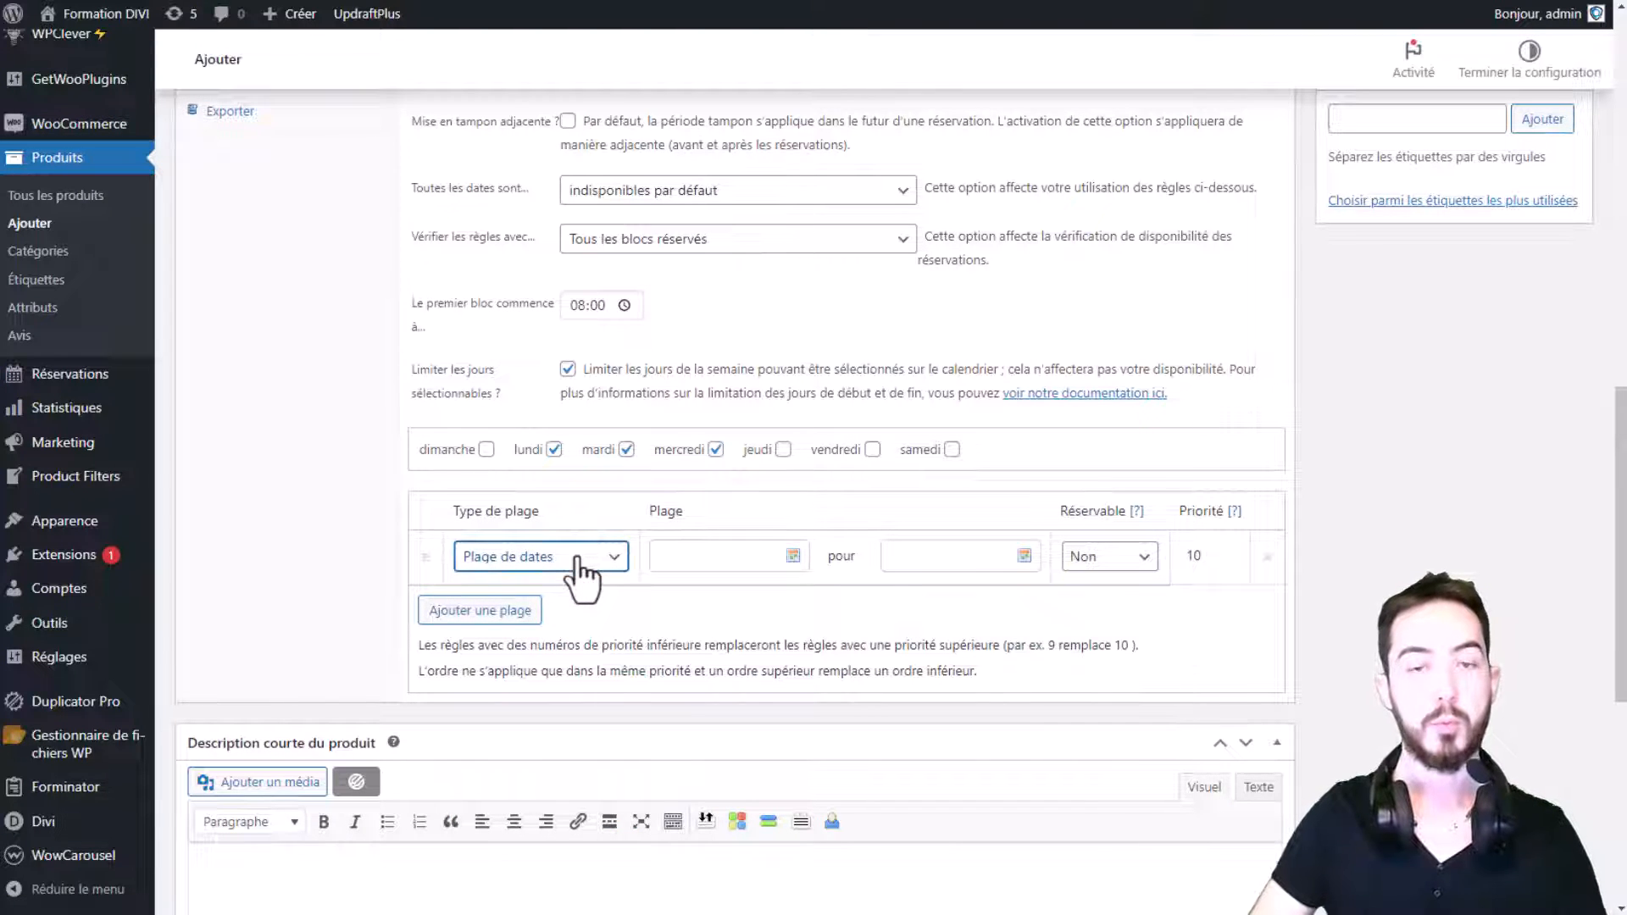
left_click(580, 559)
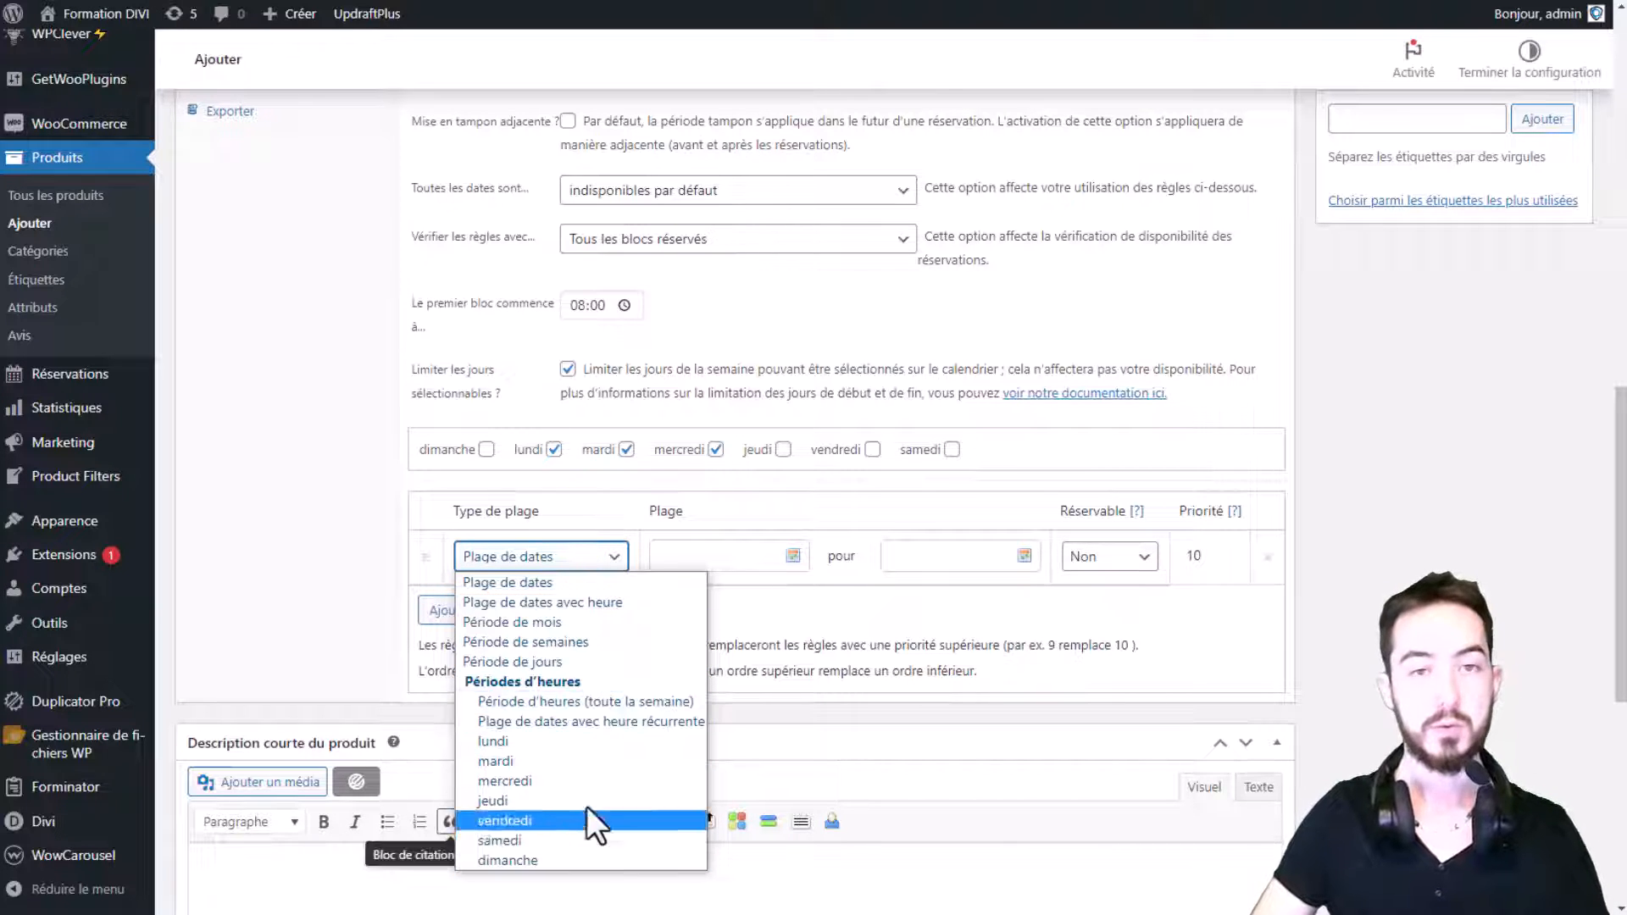
left_click(1304, 560)
left_click(744, 566)
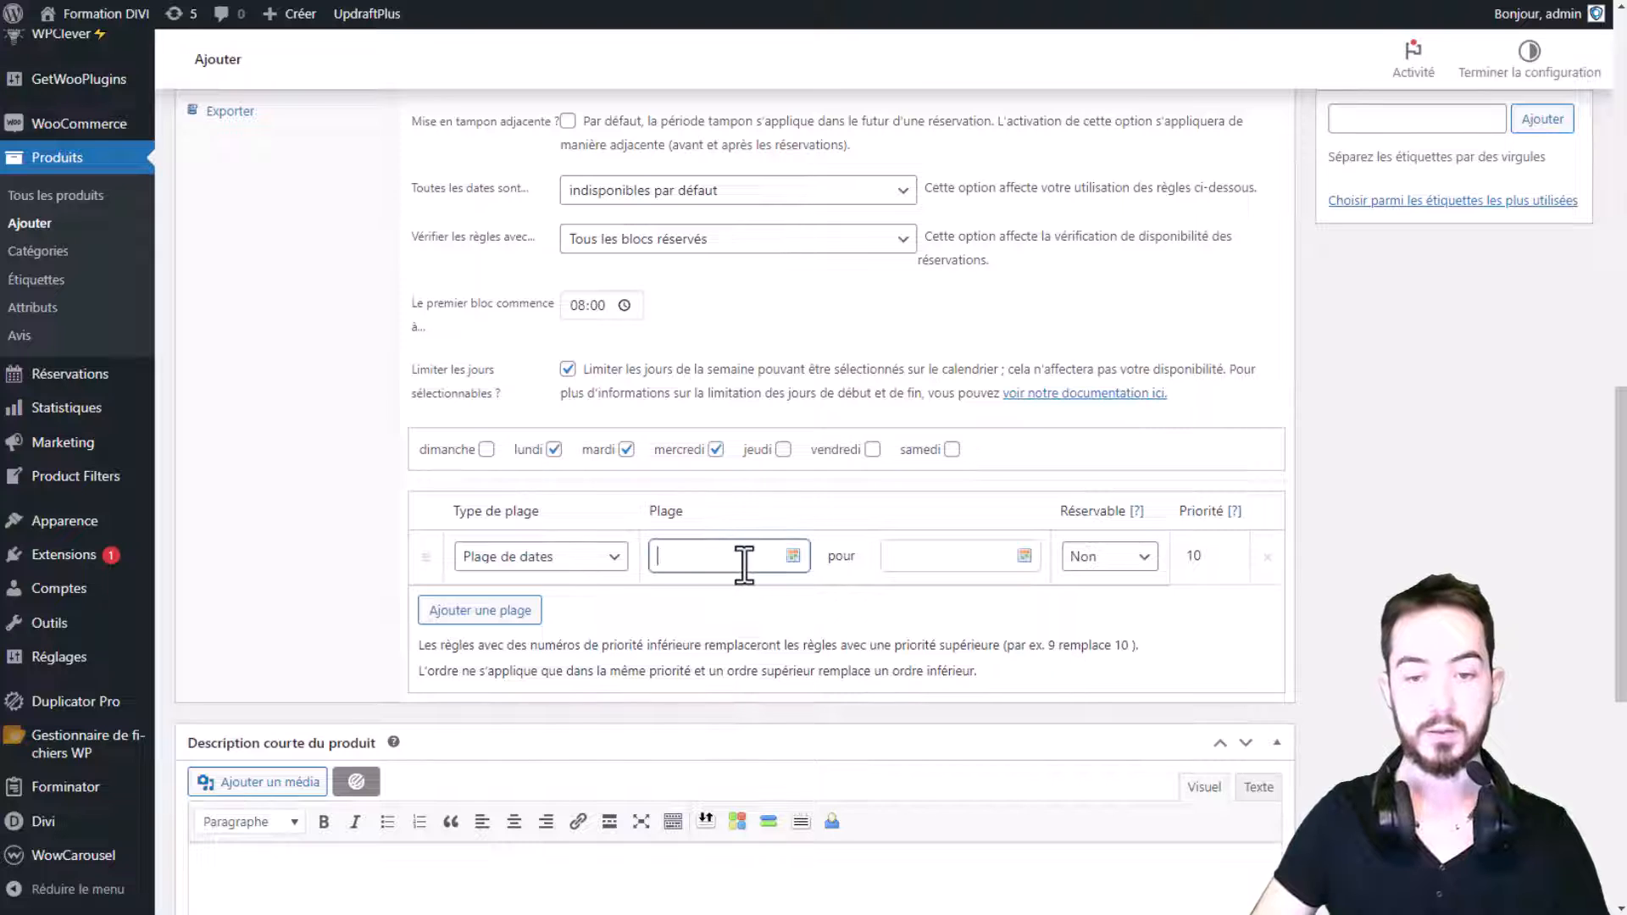
left_click(1085, 561)
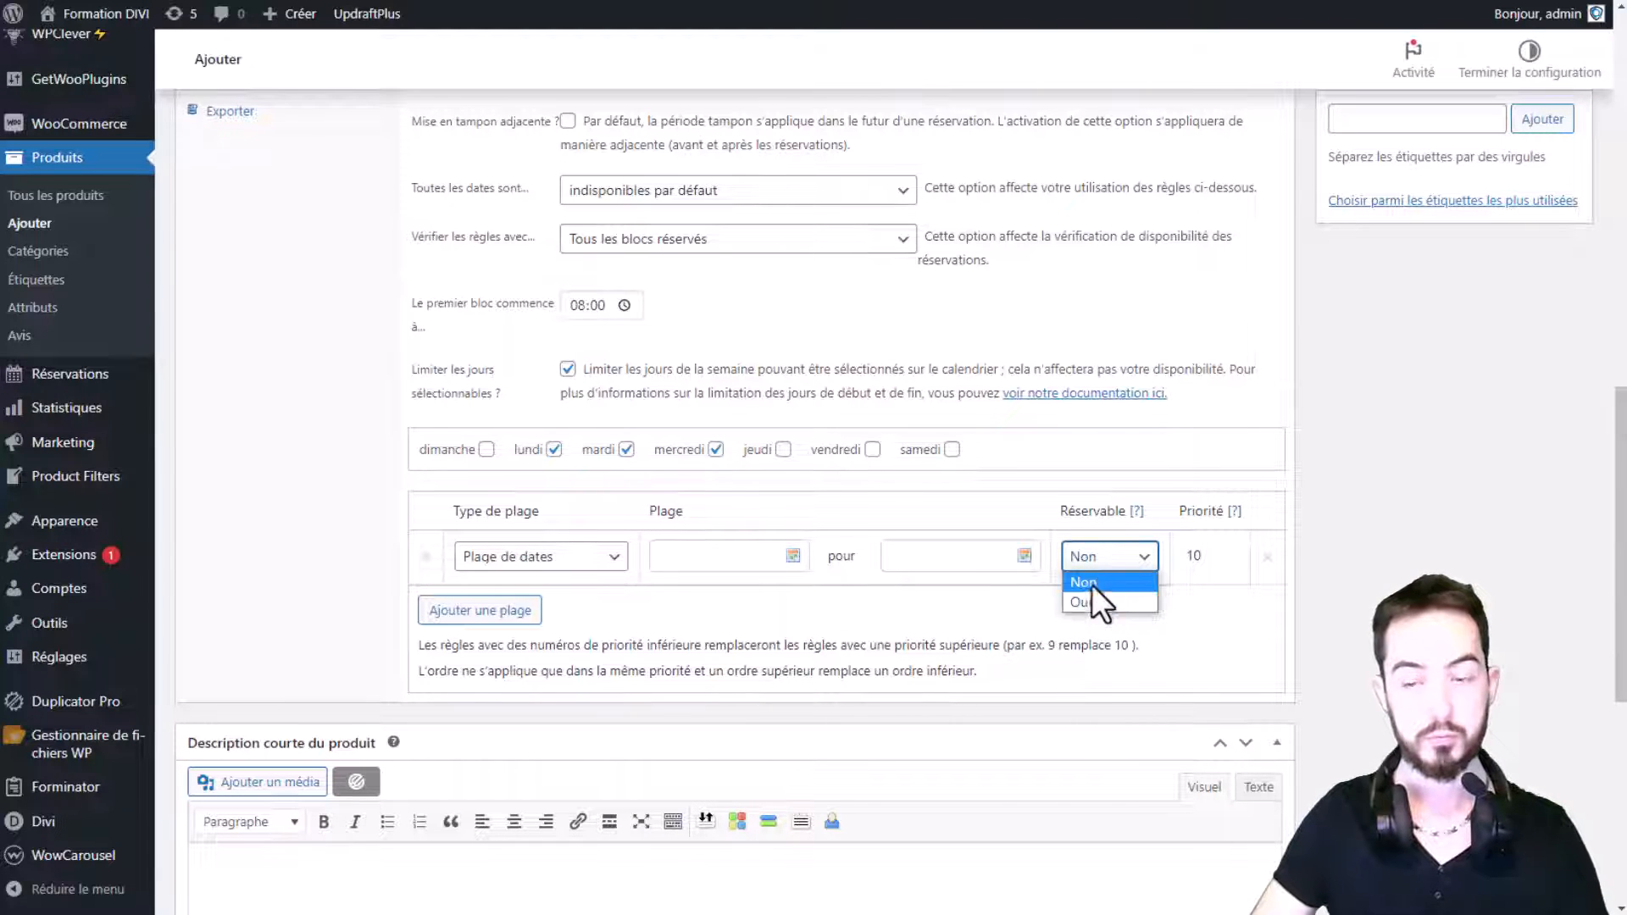
left_click(1346, 519)
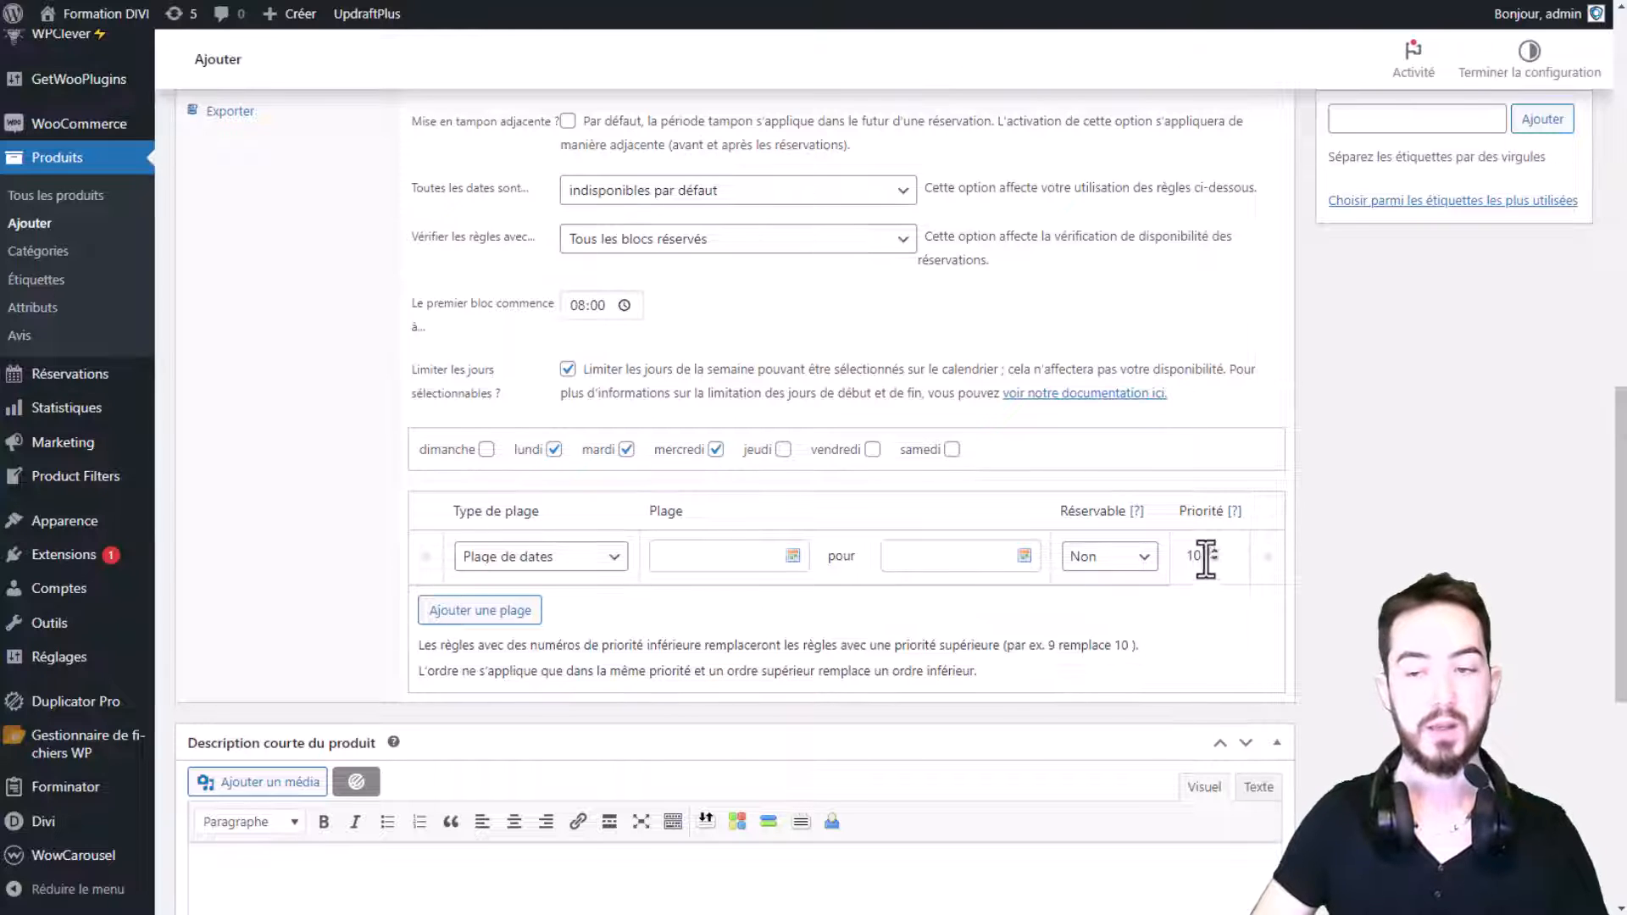
left_click(1267, 558)
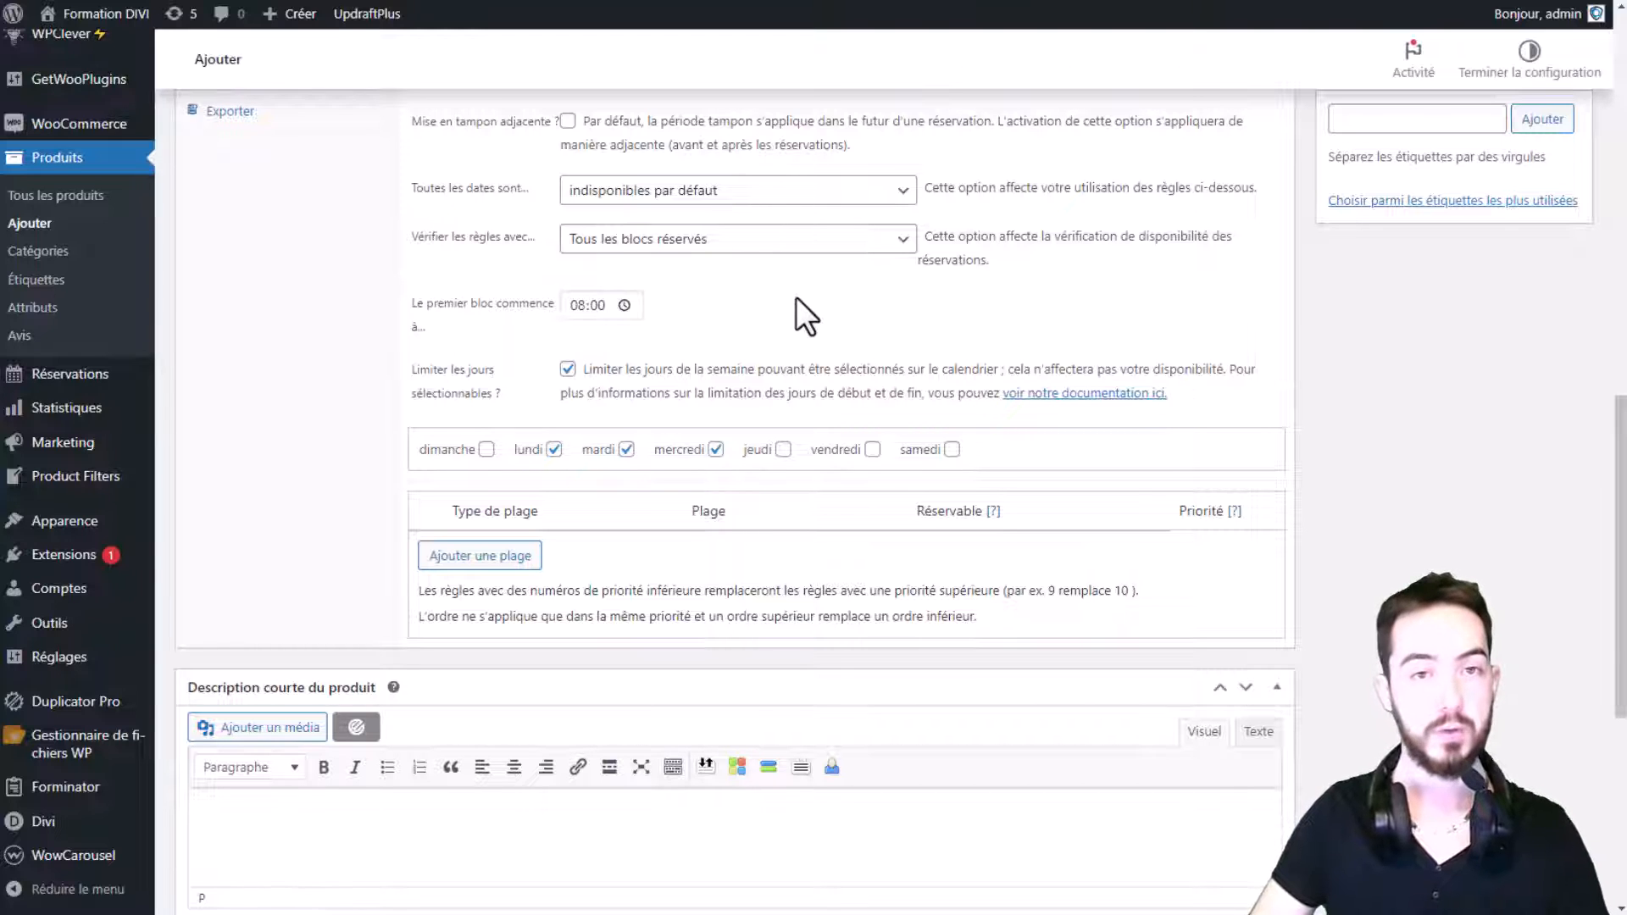
Set the cost of one booking block to 45 in the product's cost settings, keeping the fixed cost at 0.
scroll(527, 508, "up", 5)
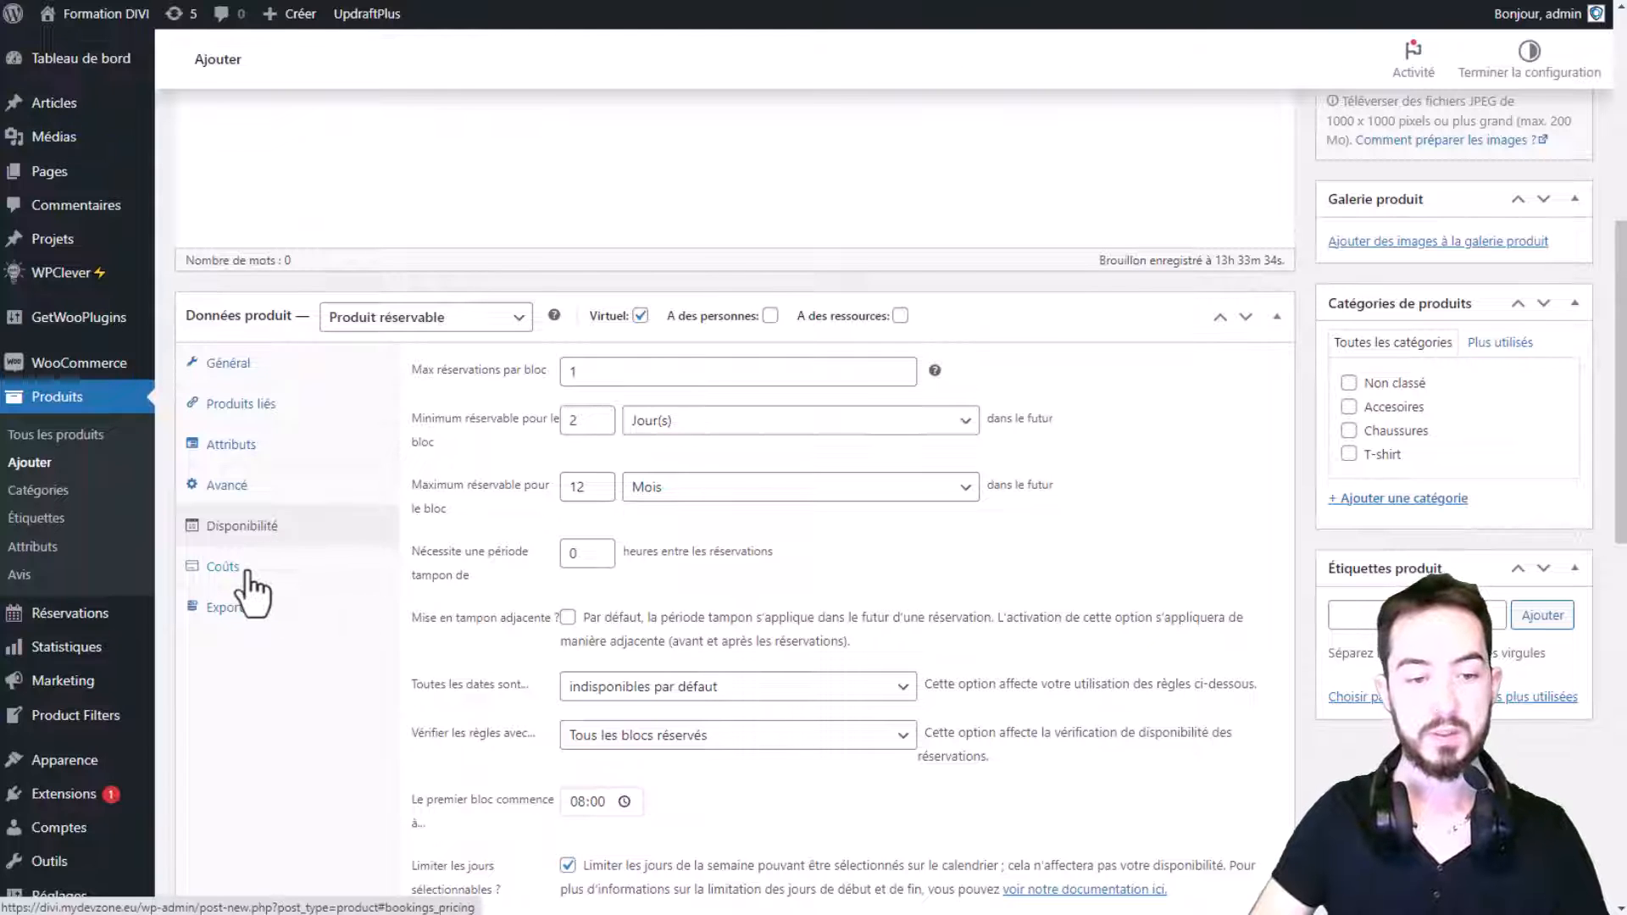
left_click(248, 576)
scroll(644, 356, "down", 1)
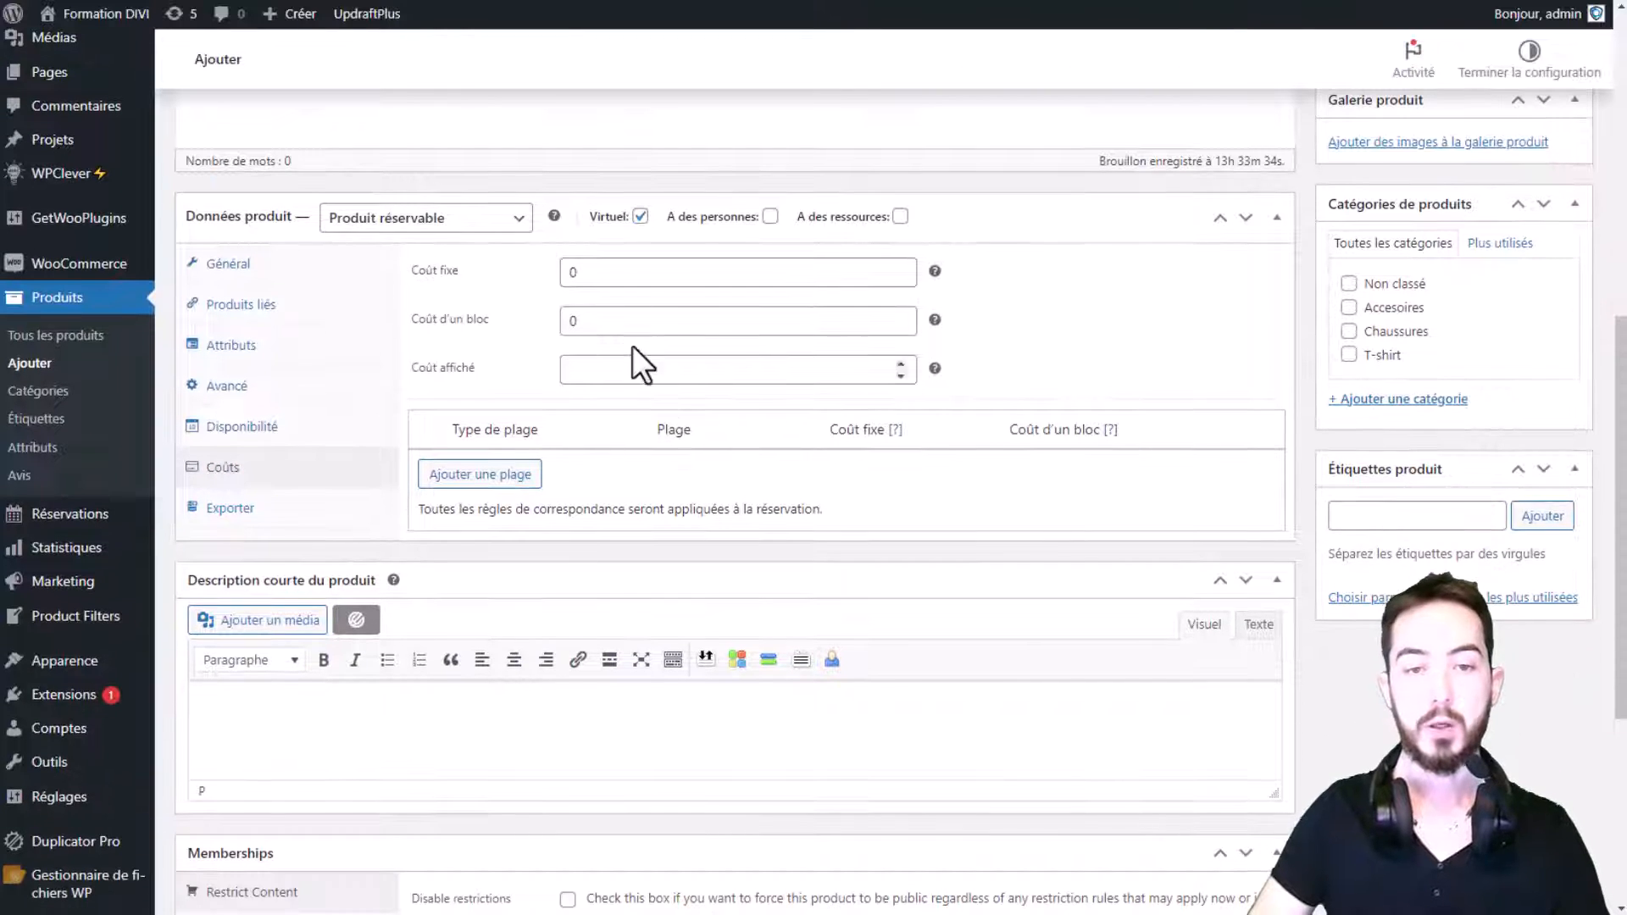
double_click(645, 275)
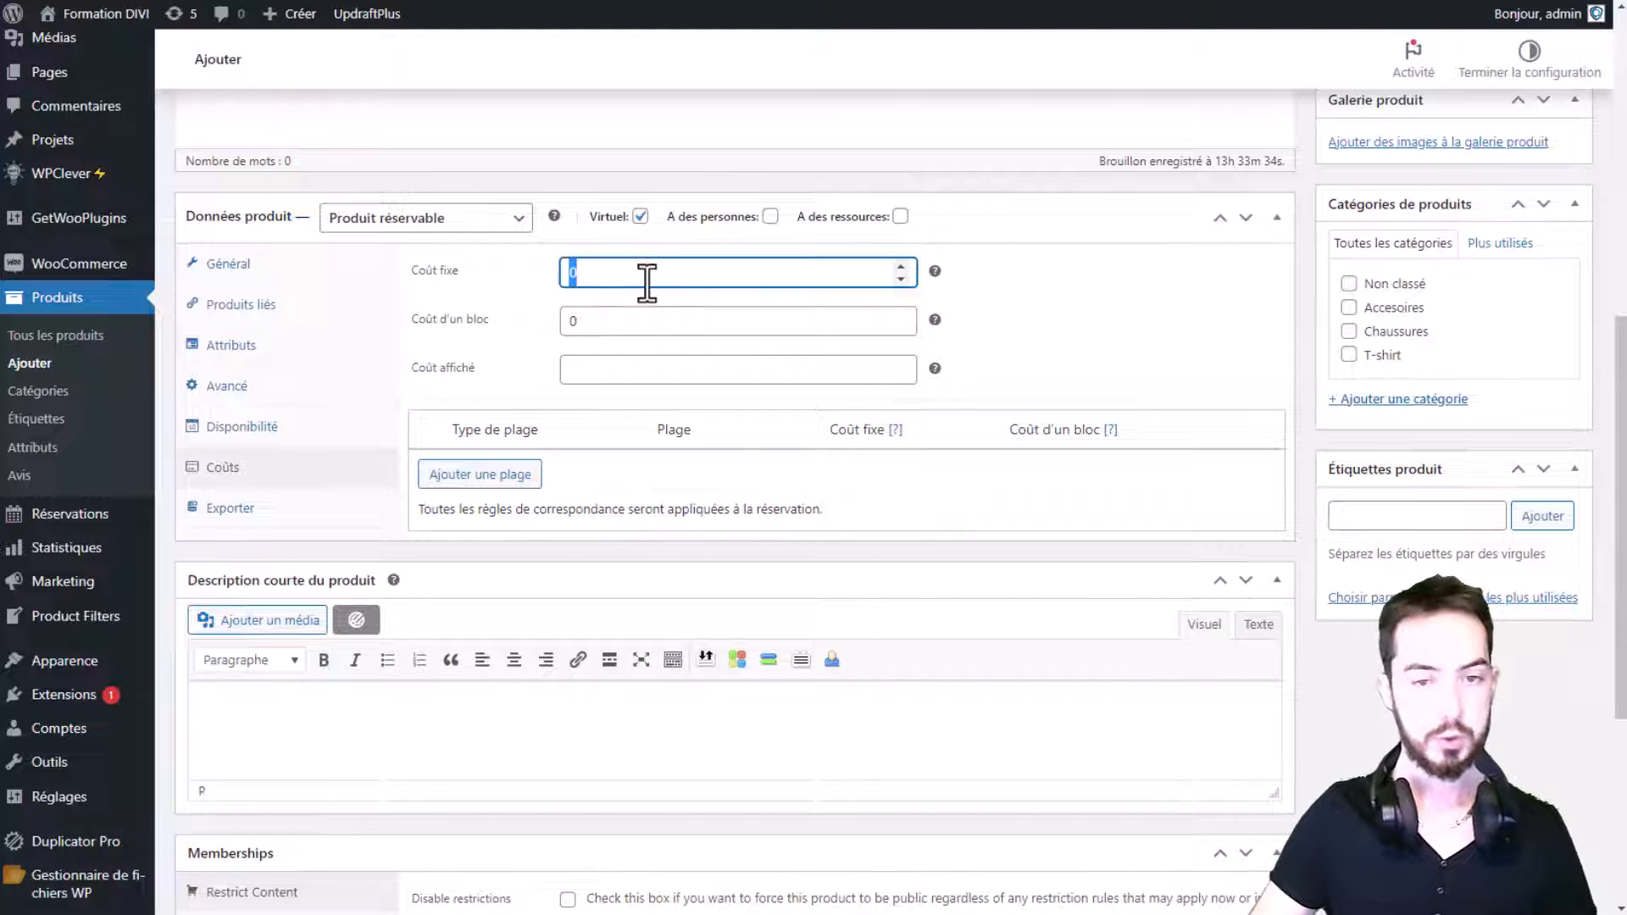
left_click(631, 313)
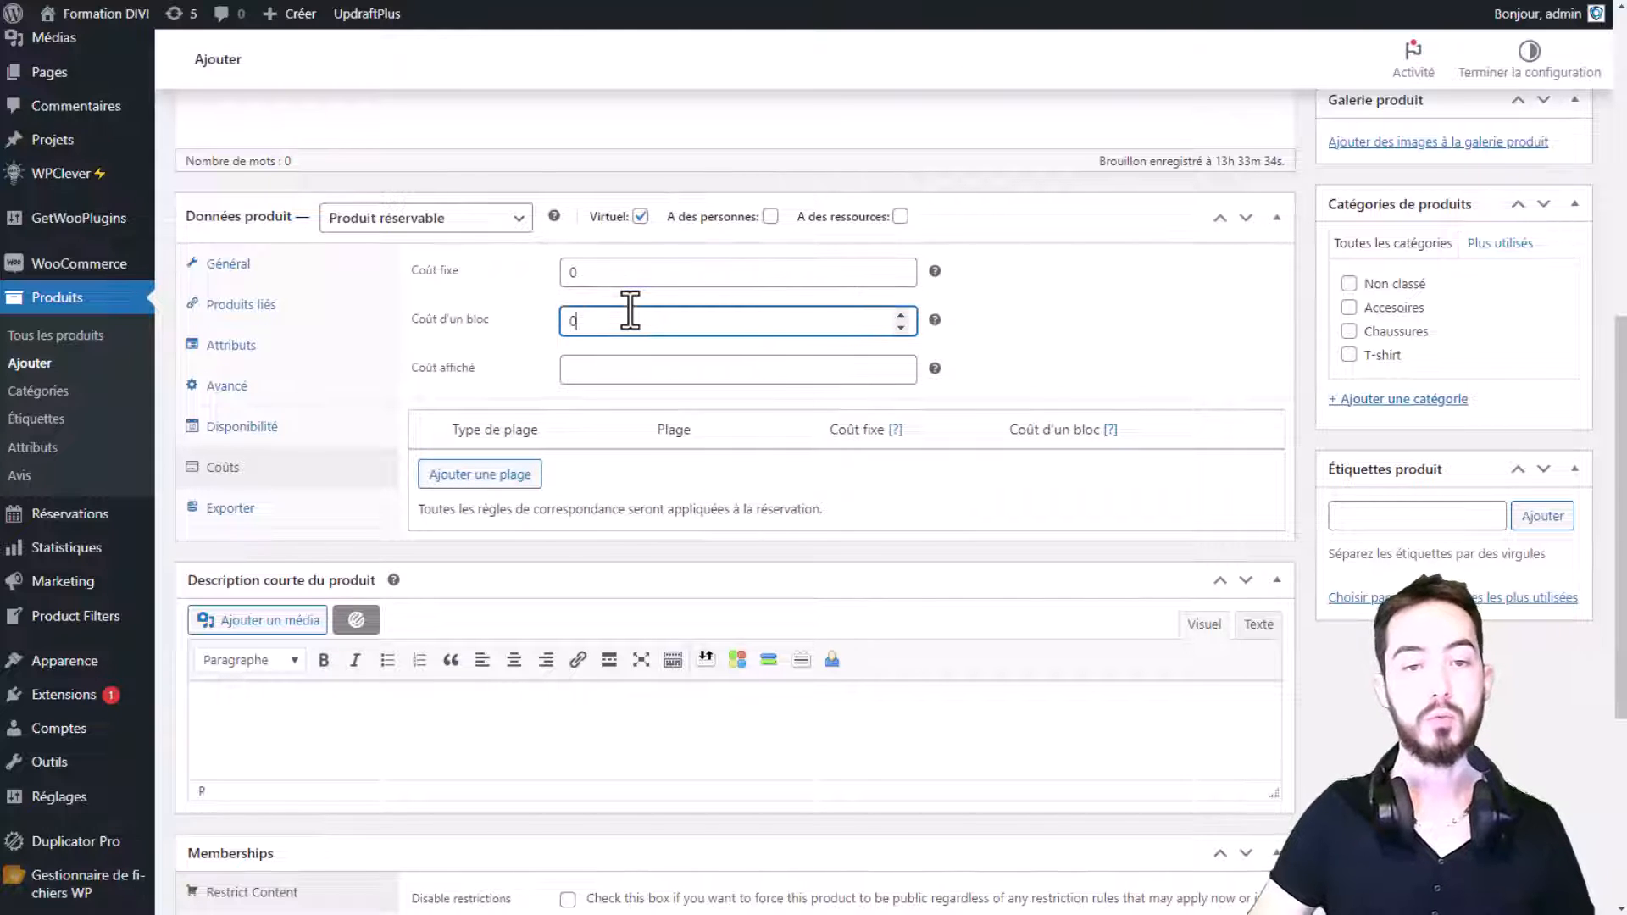
left_click_drag(617, 317, 547, 330)
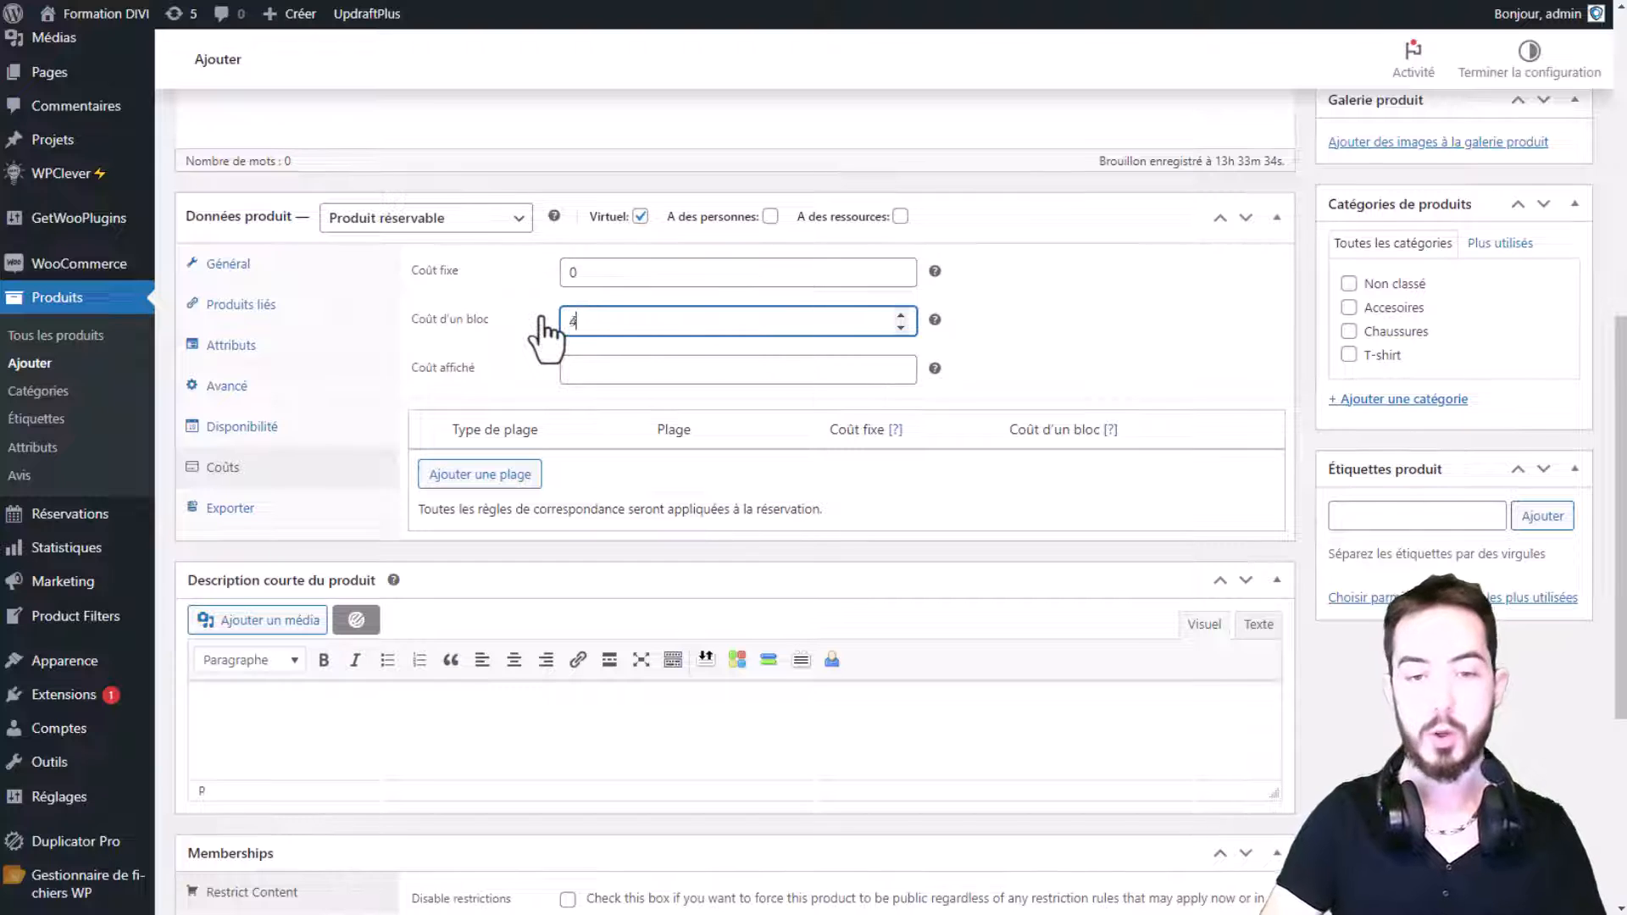
left_click(1106, 334)
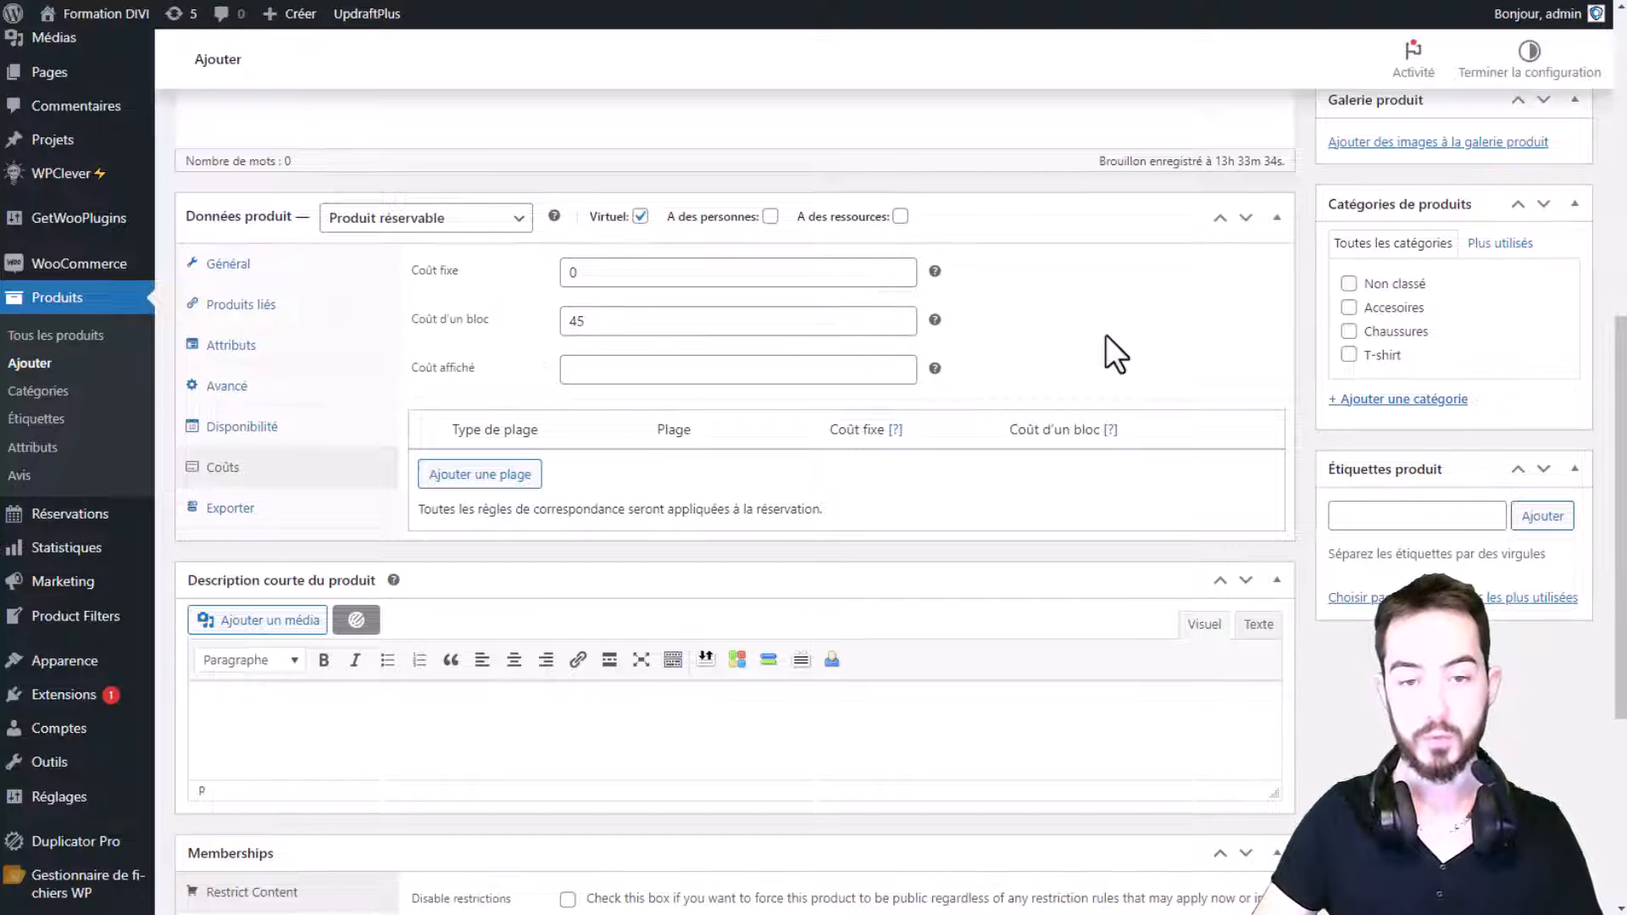
left_click(609, 373)
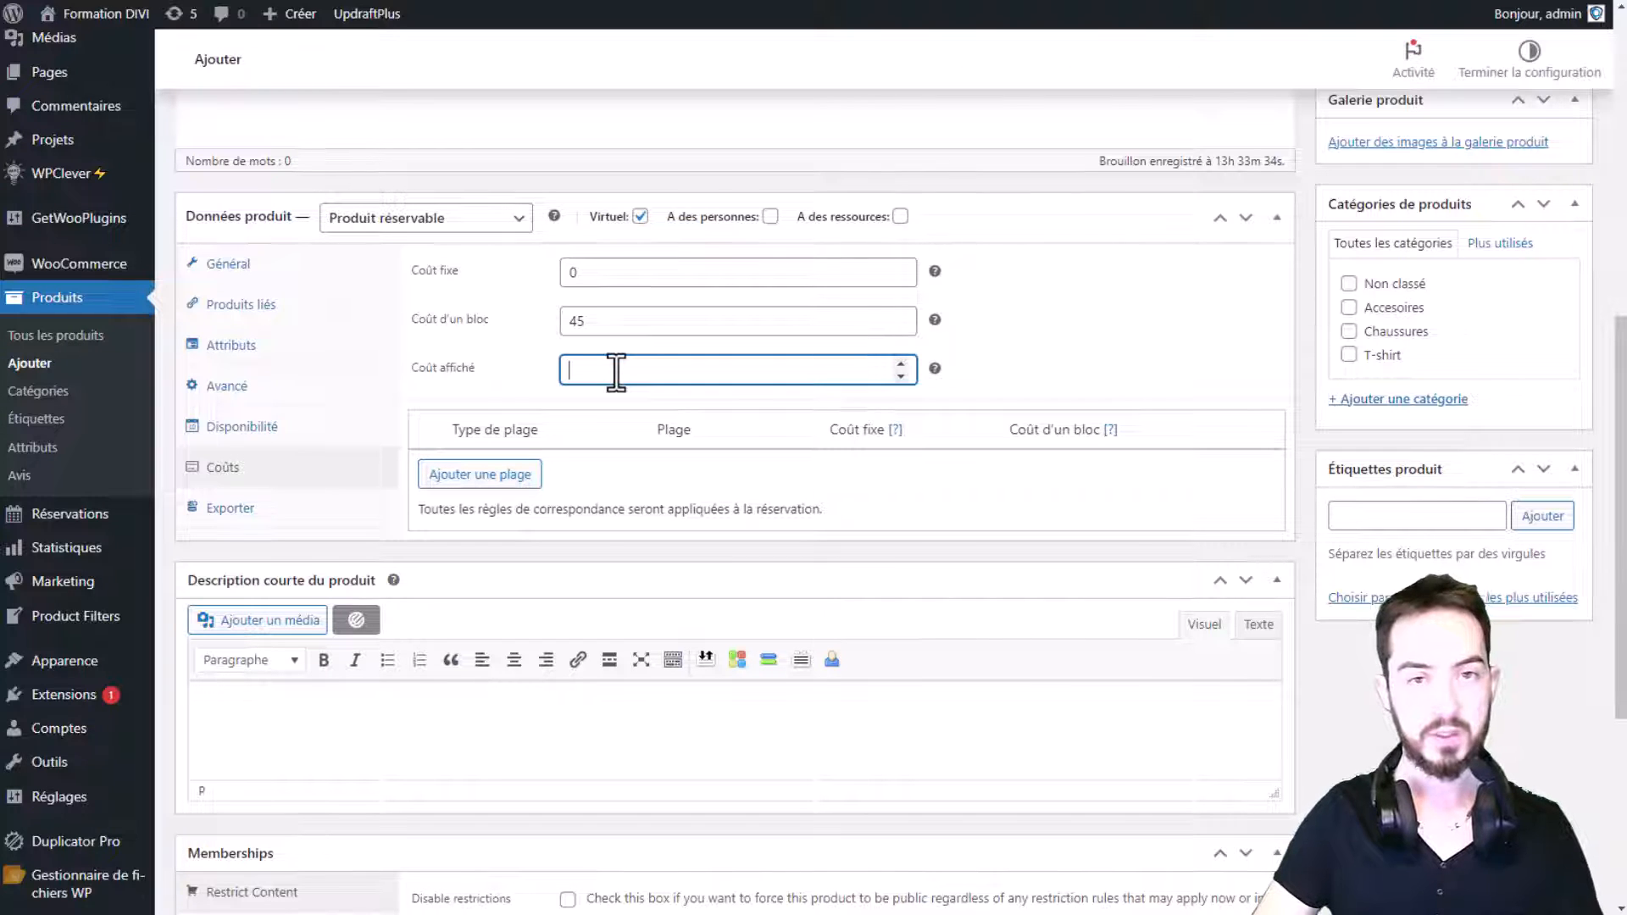
left_click_drag(623, 321, 523, 321)
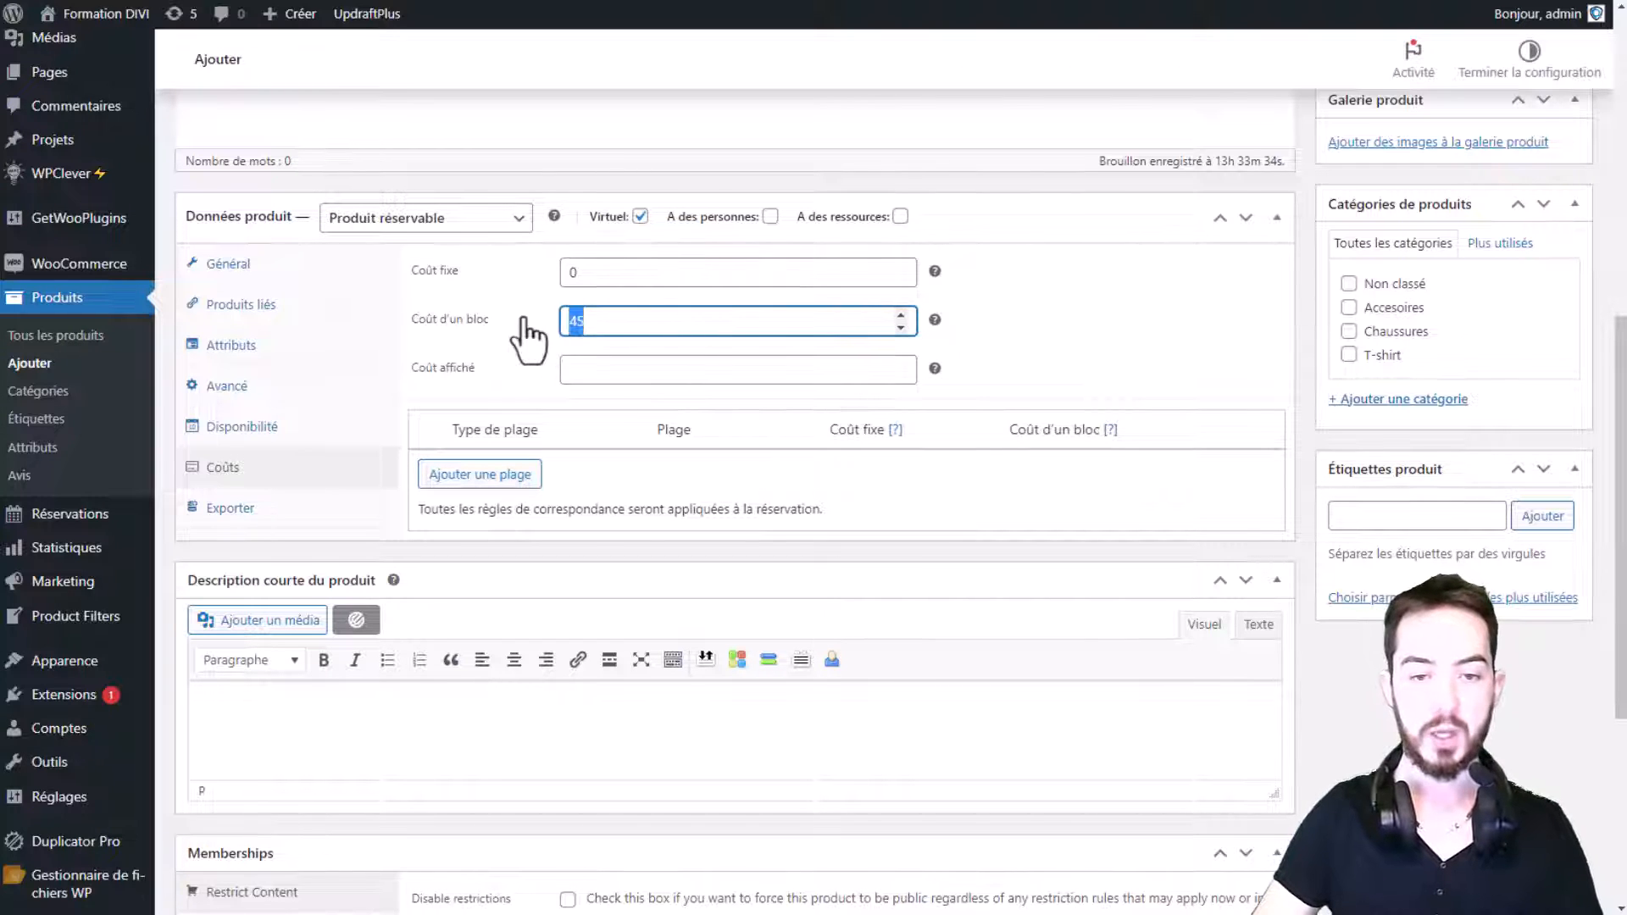
left_click_drag(601, 278, 494, 299)
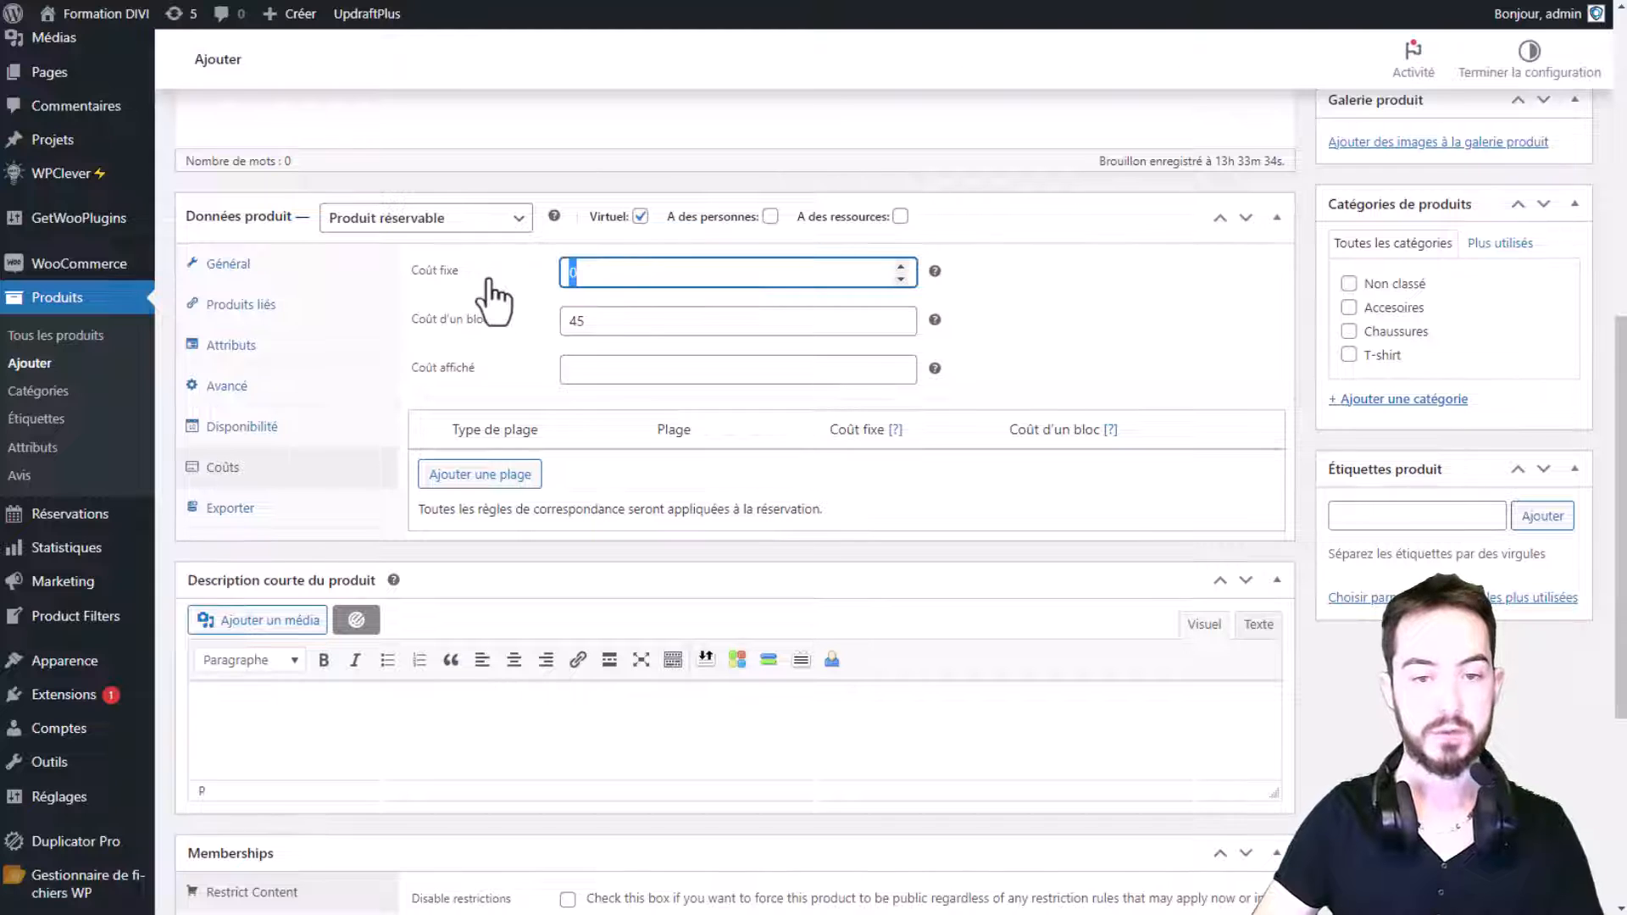
left_click(649, 320)
left_click(1090, 346)
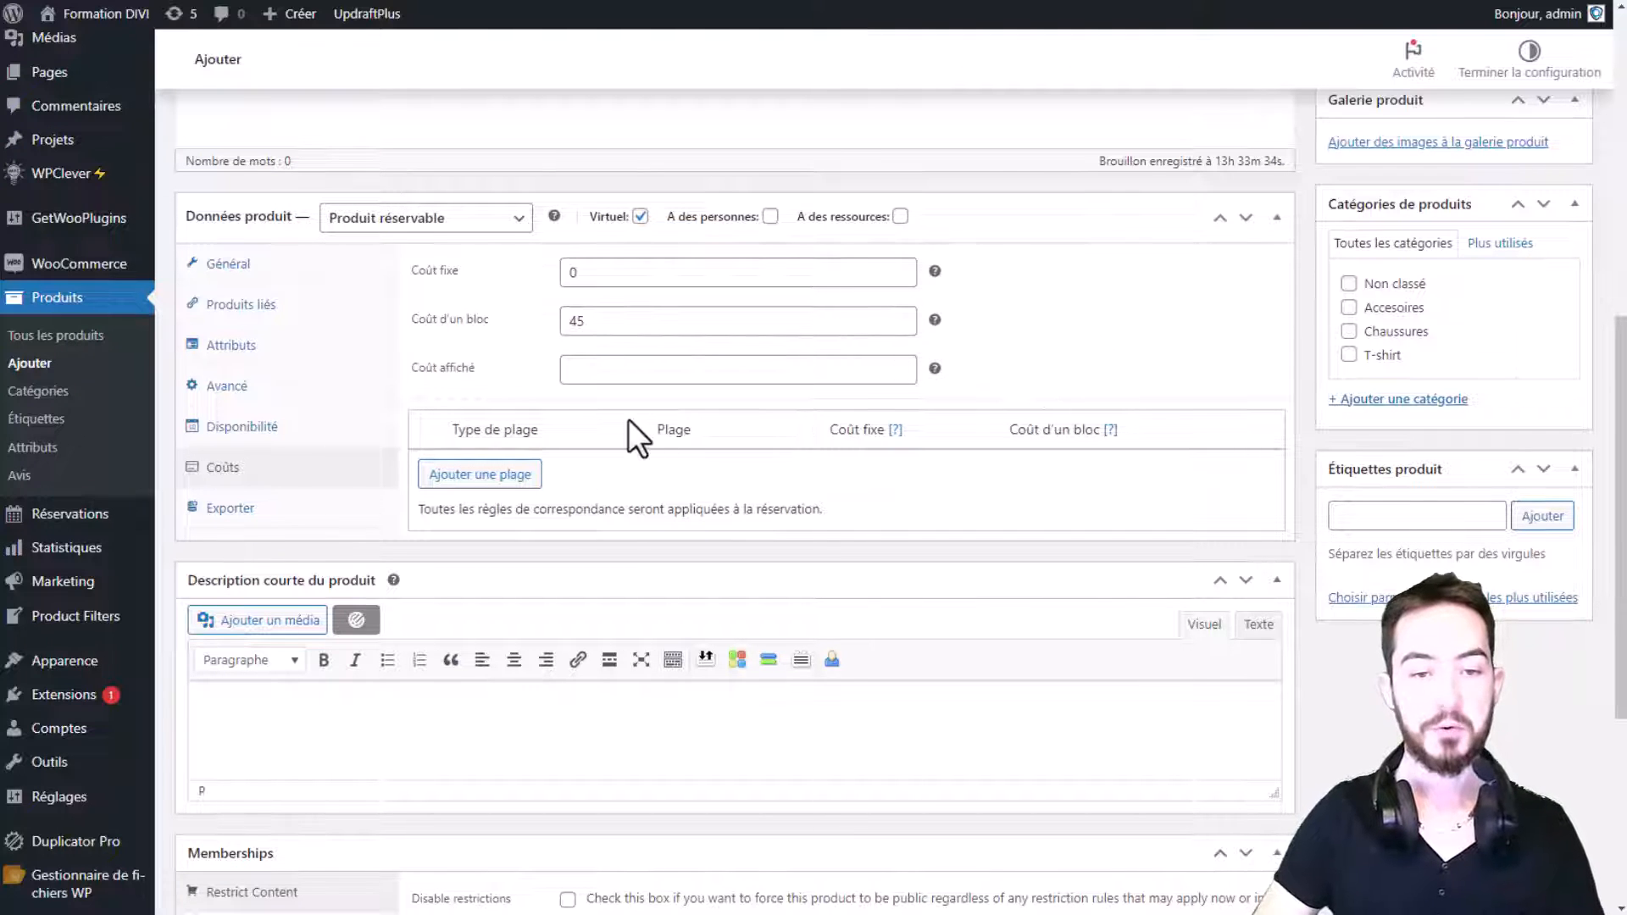
Add a cost range of type "Période d'heures (toute la semaine)" running from 15:00 to 16:00.
left_click(519, 473)
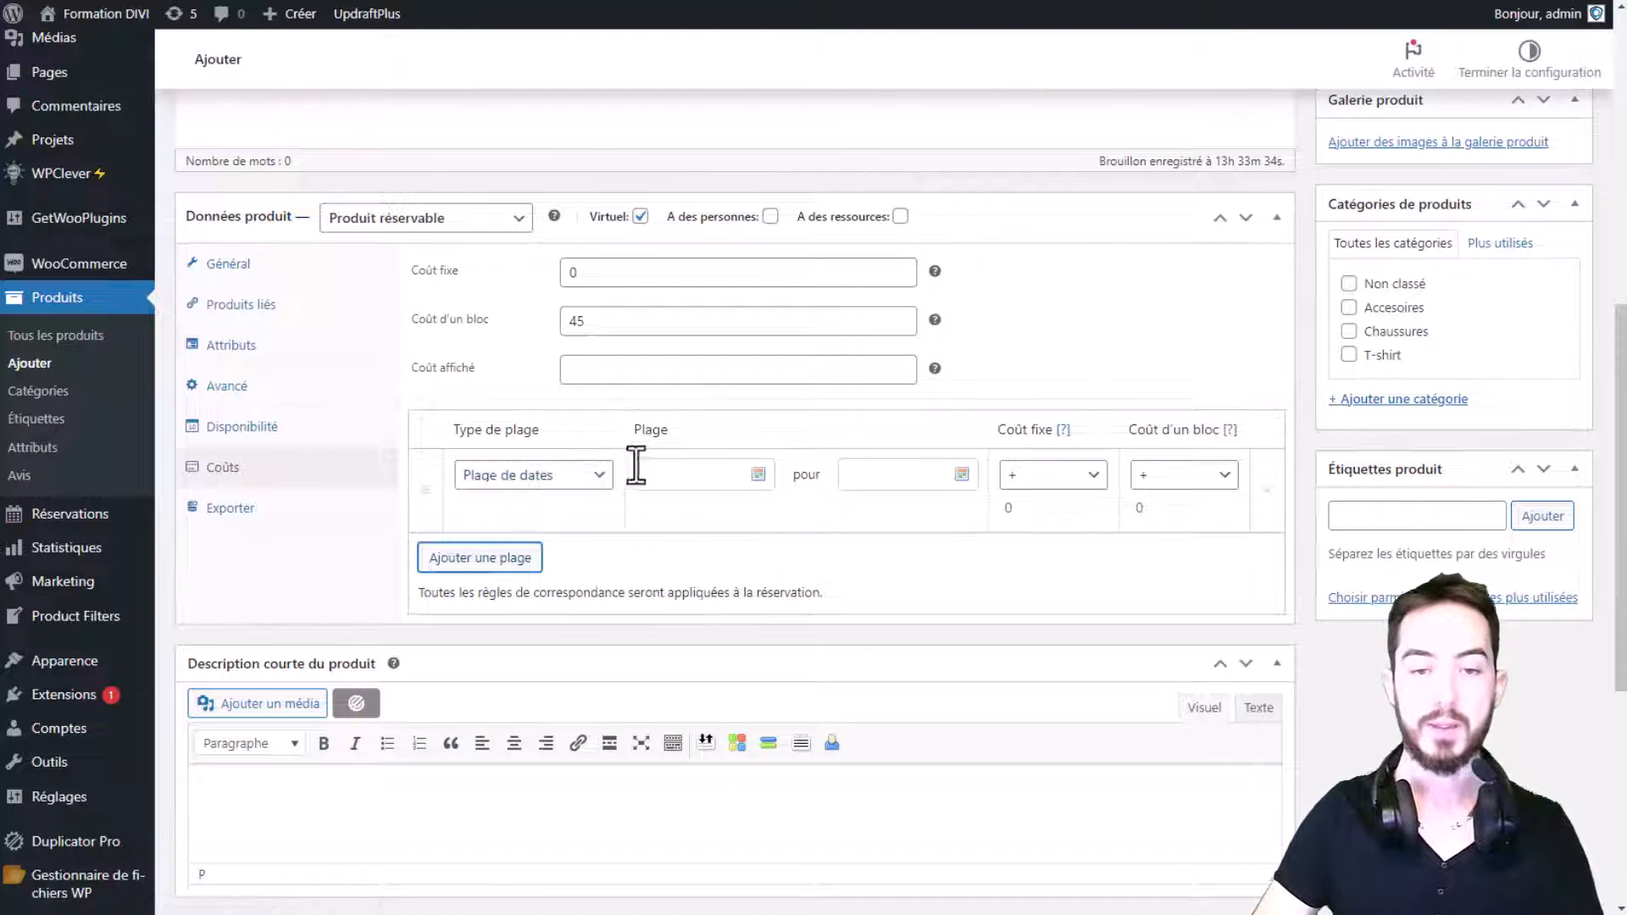
left_click(583, 476)
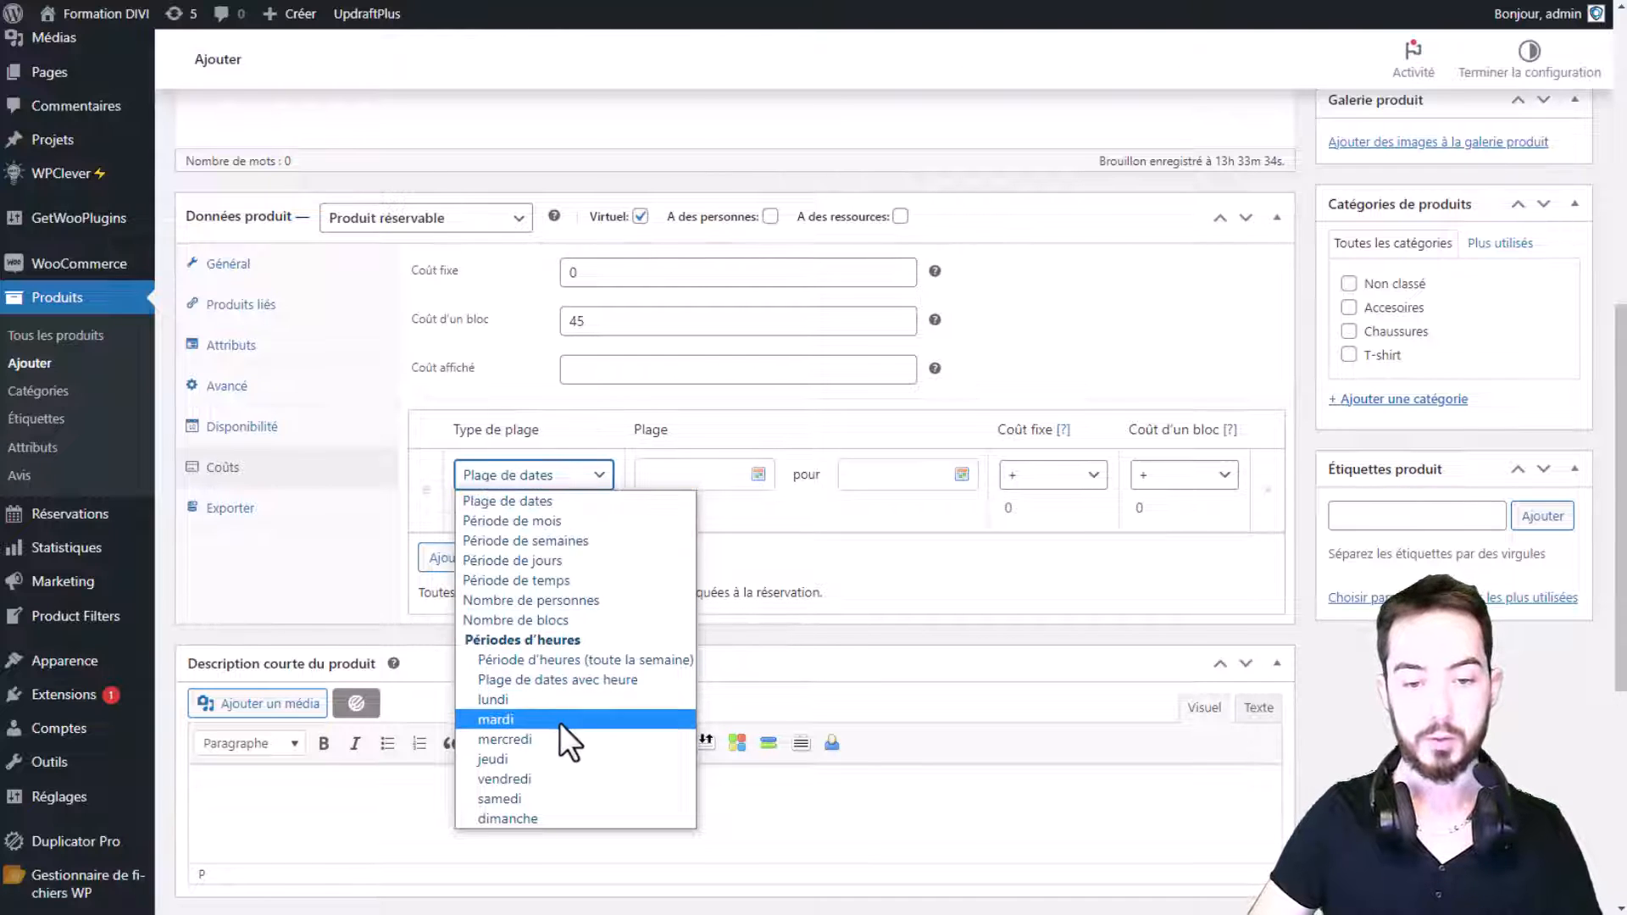
left_click(572, 660)
left_click(694, 481)
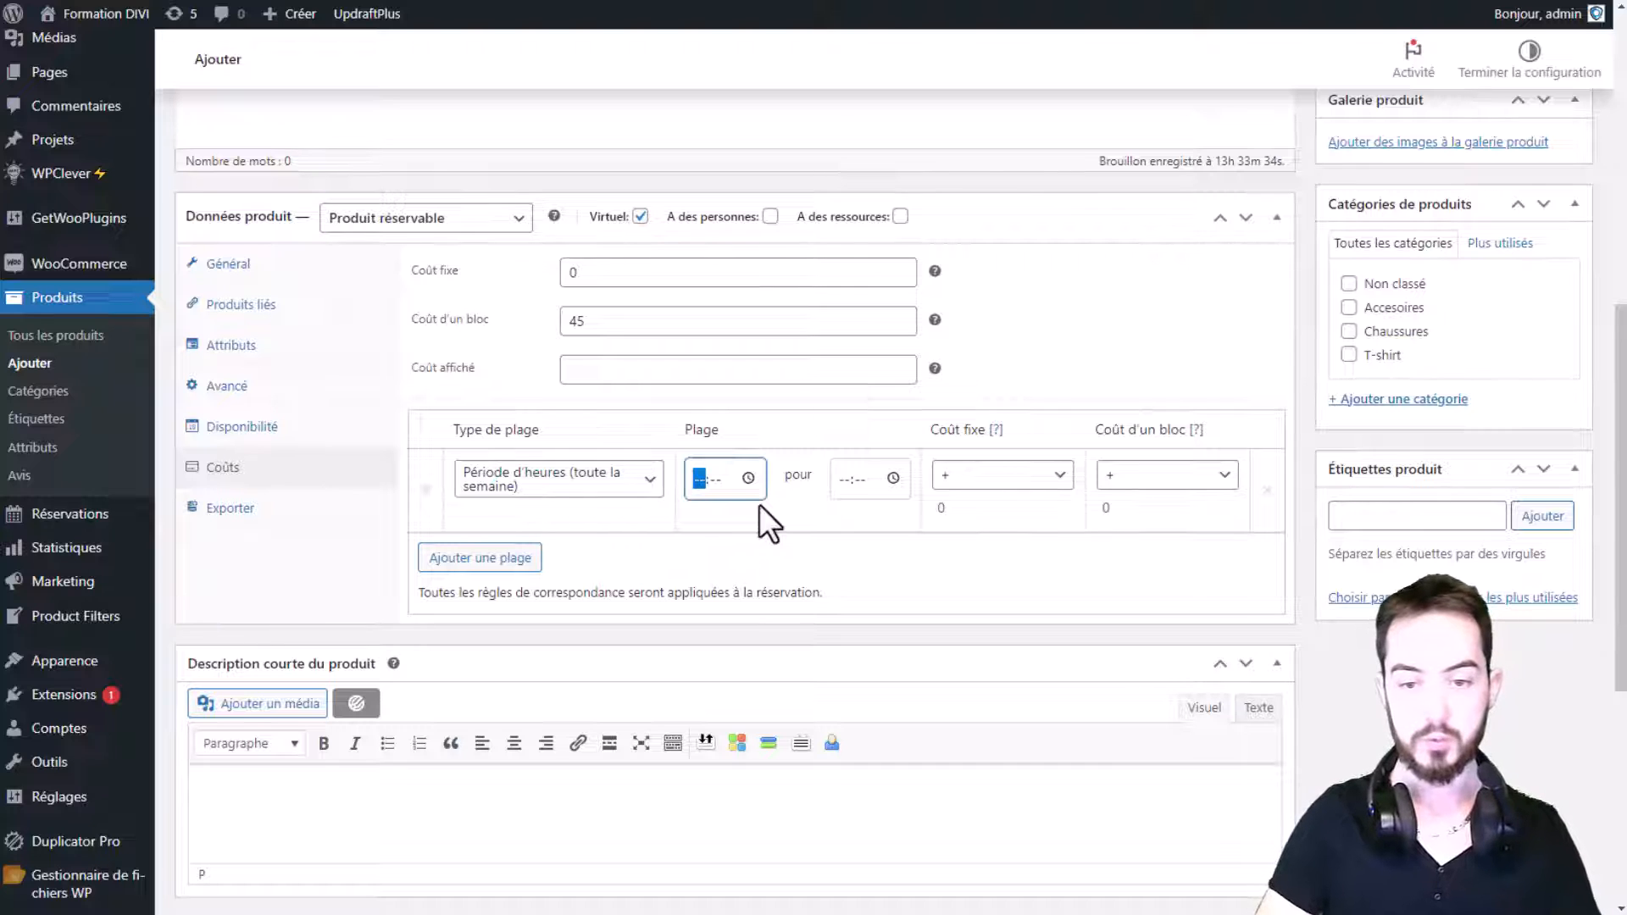
type("15:00")
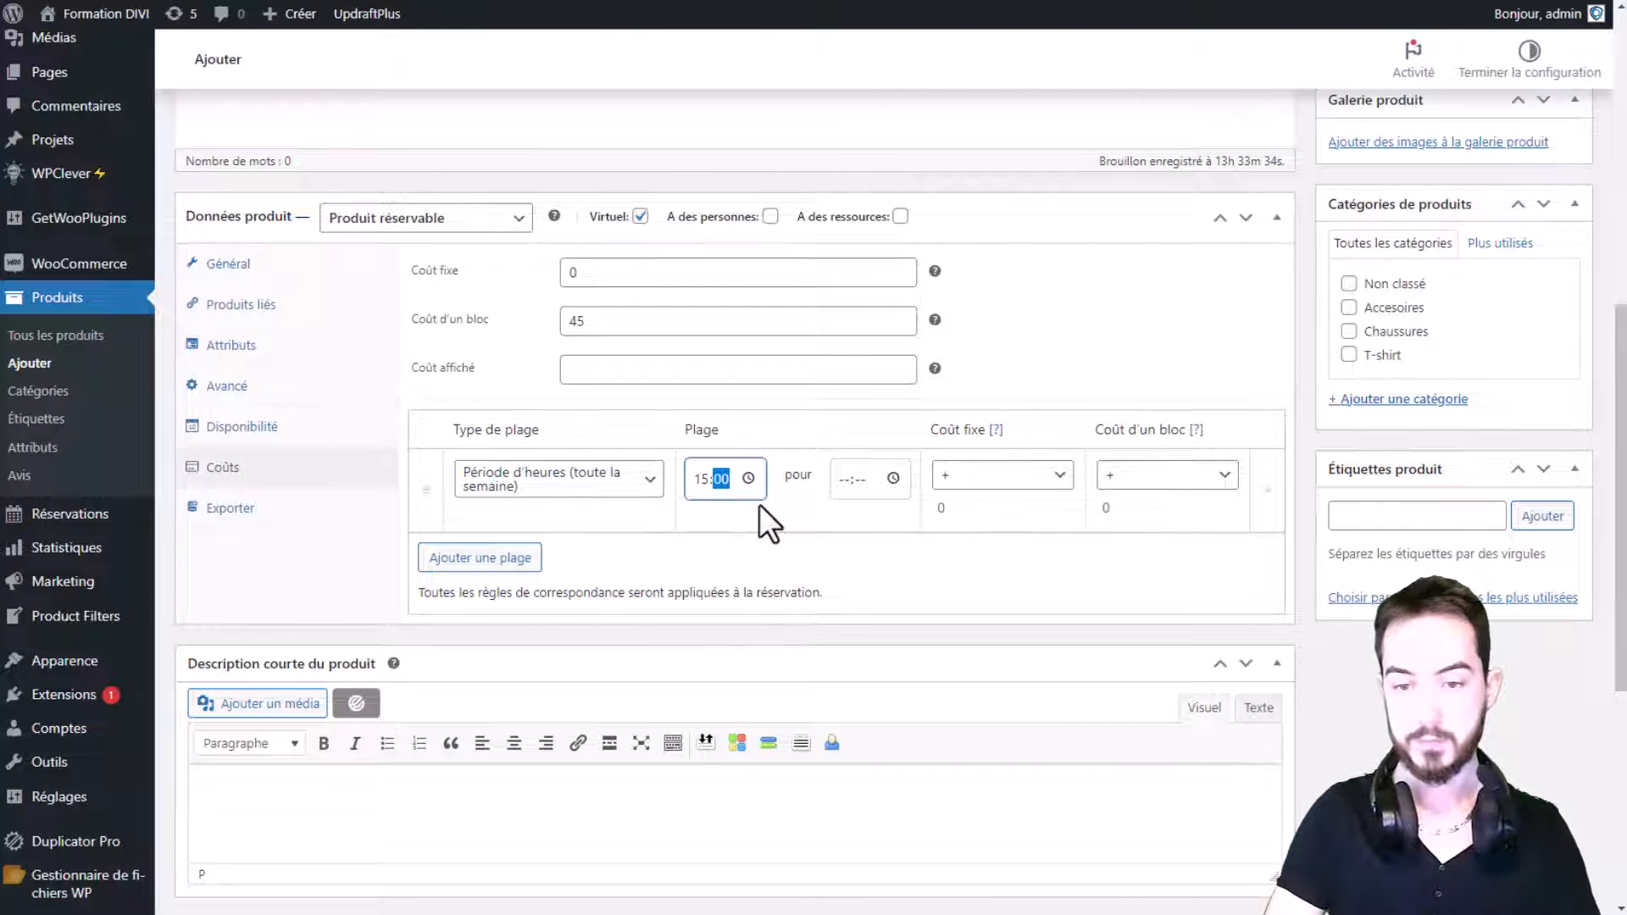
key("Tab")
type("1600")
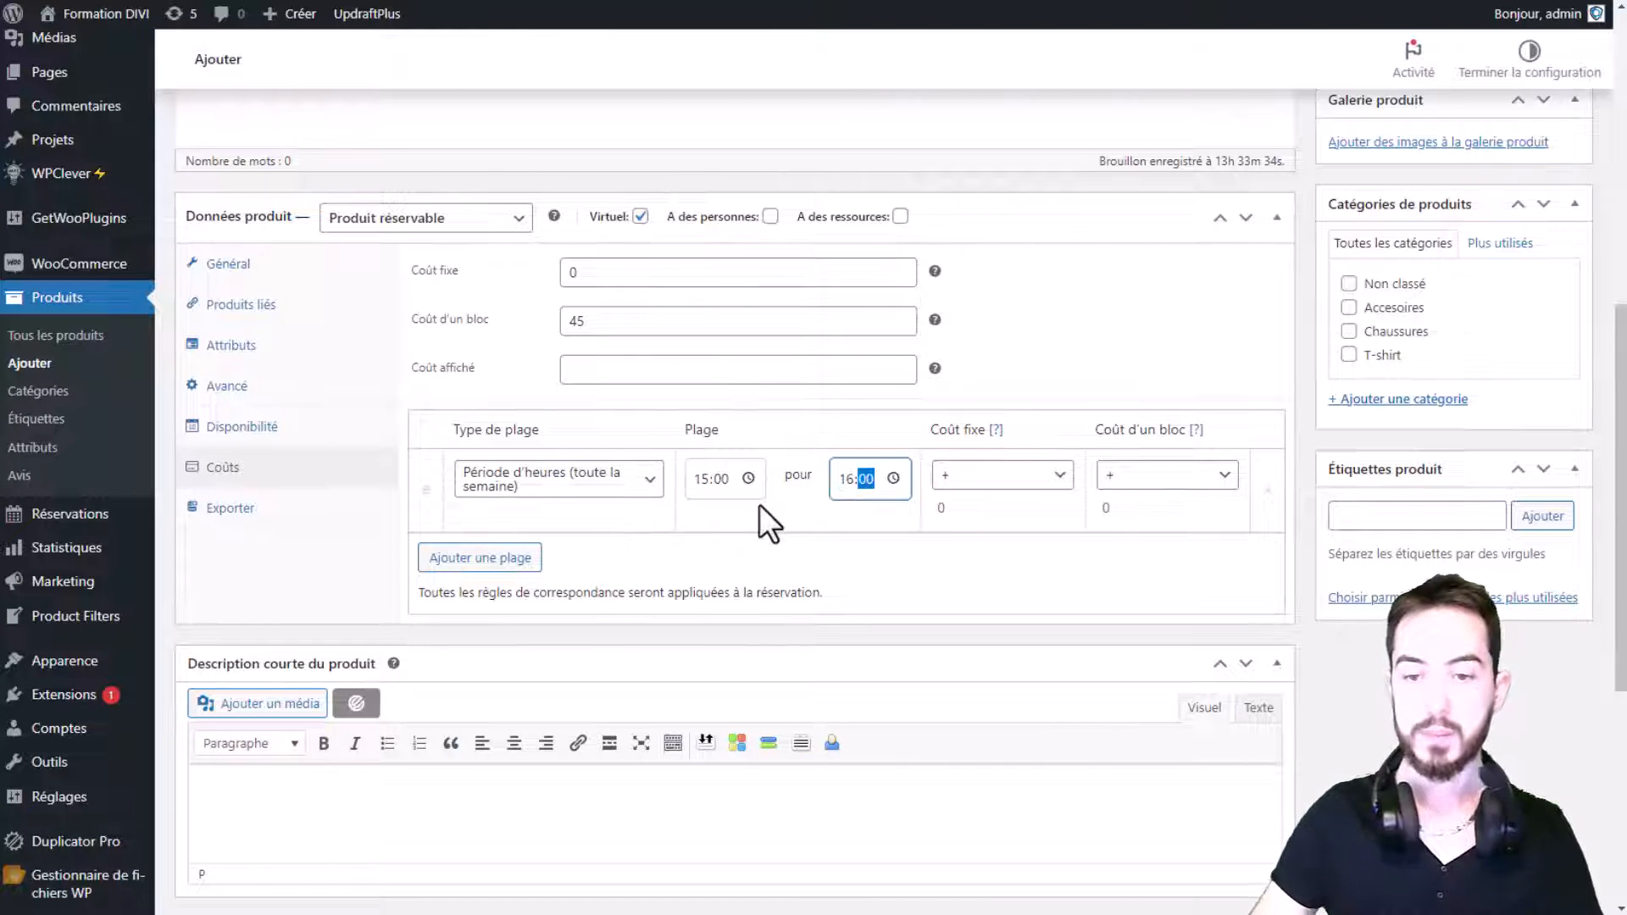
Make the 15:00–16:00 range subtract 10 from the block cost, keeping its fixed cost modifier on +.
left_click(972, 479)
left_click(976, 500)
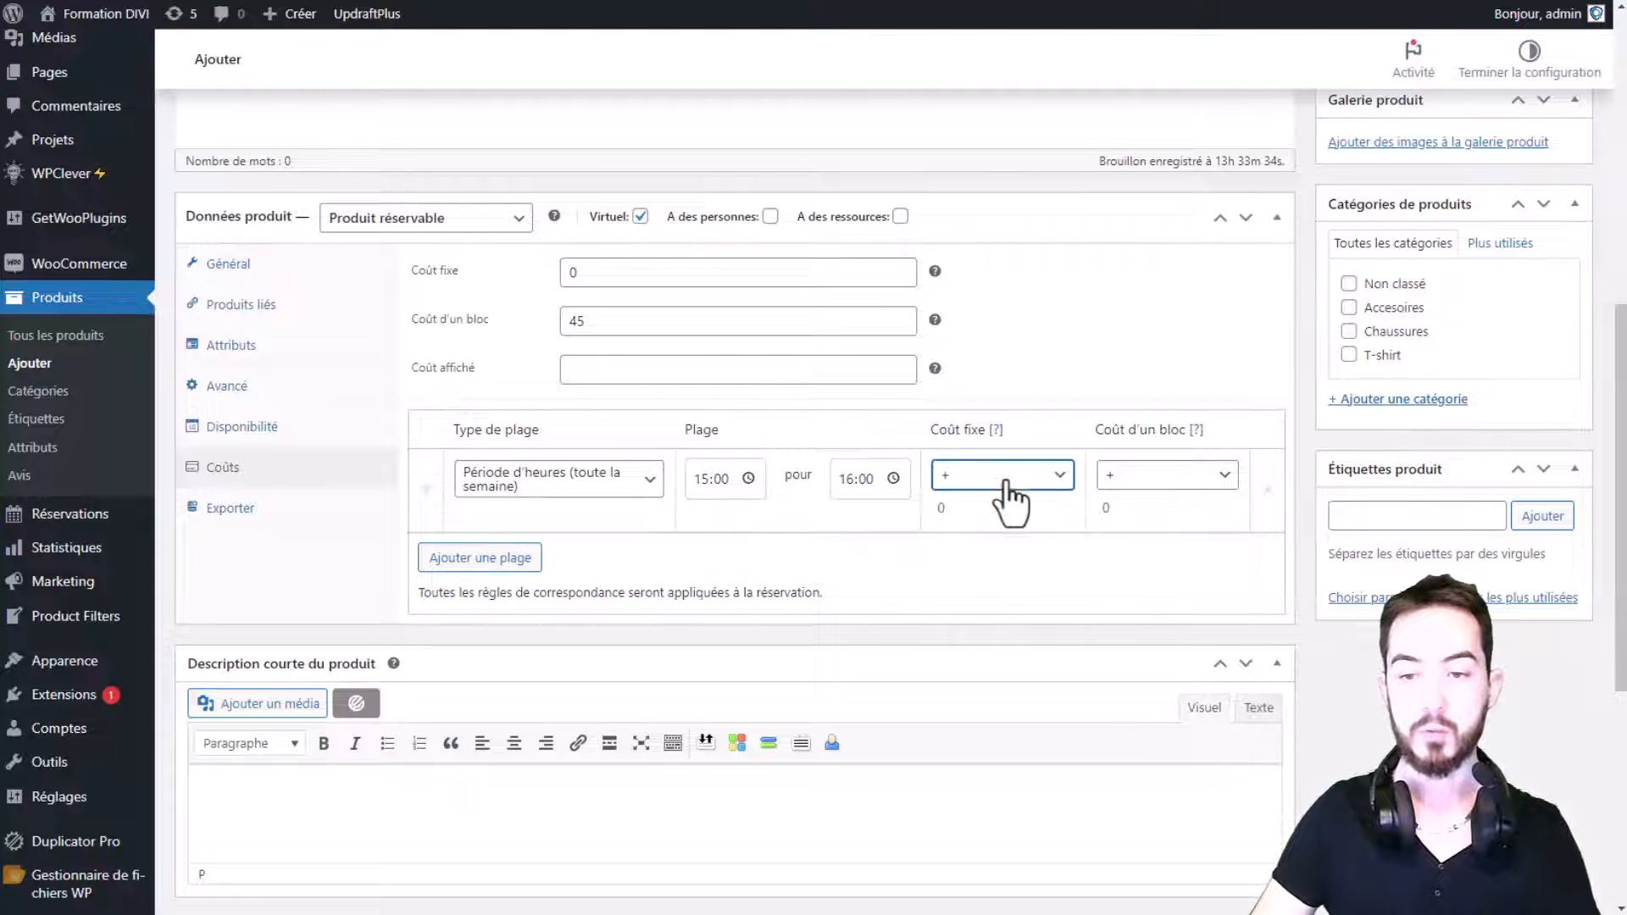
left_click(1141, 479)
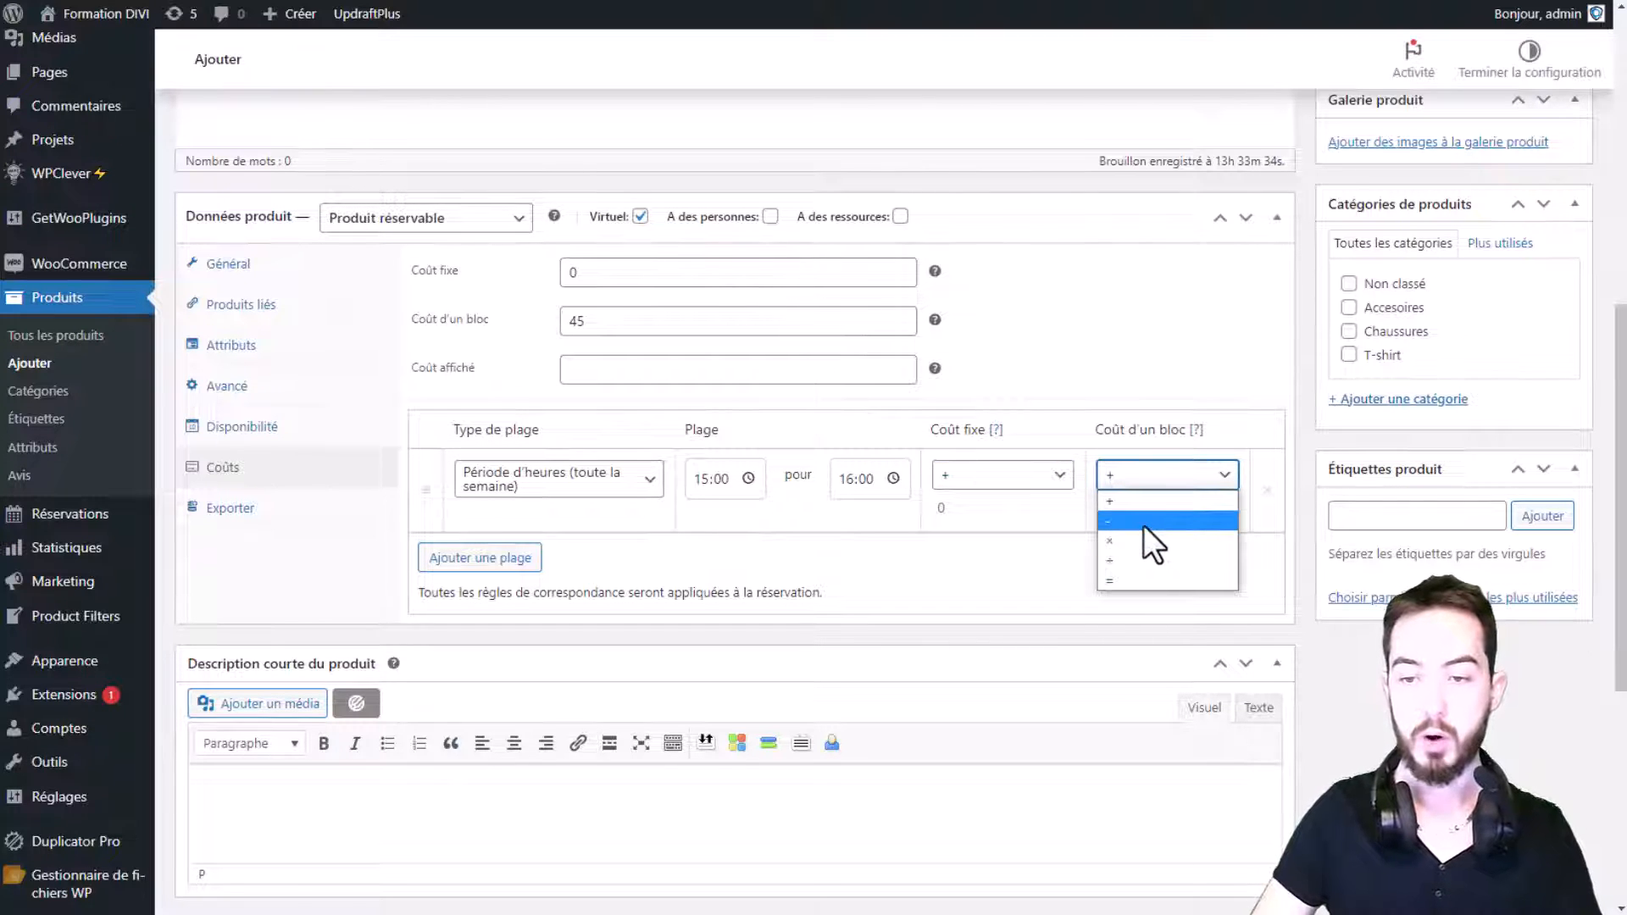
left_click(1143, 521)
left_click(1153, 507)
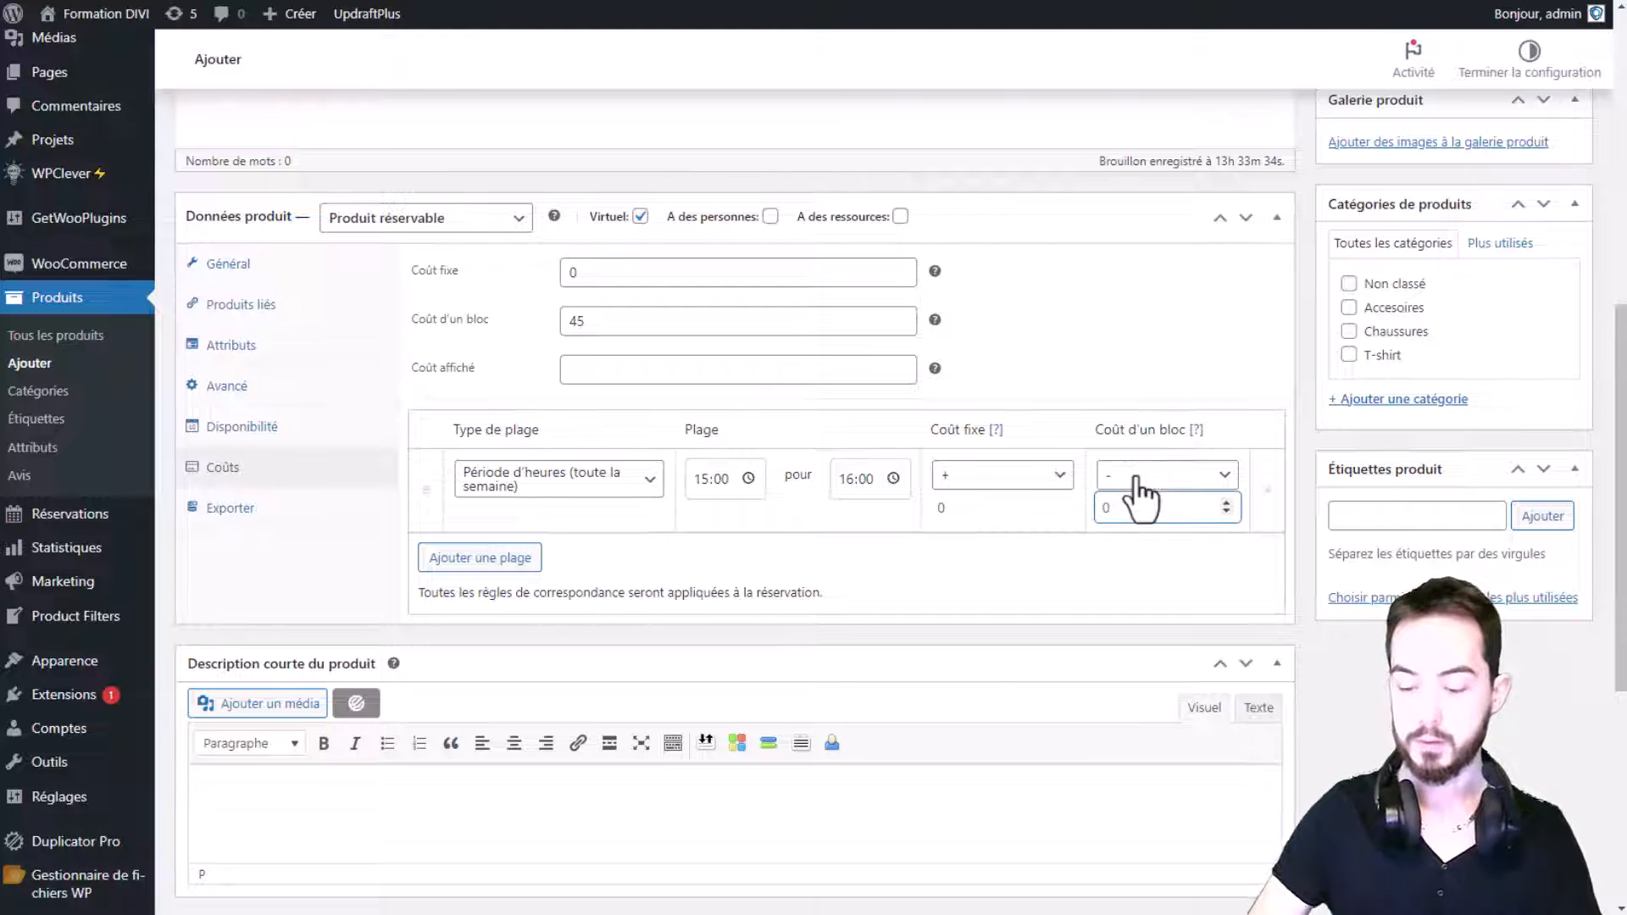
type("10")
left_click(1154, 556)
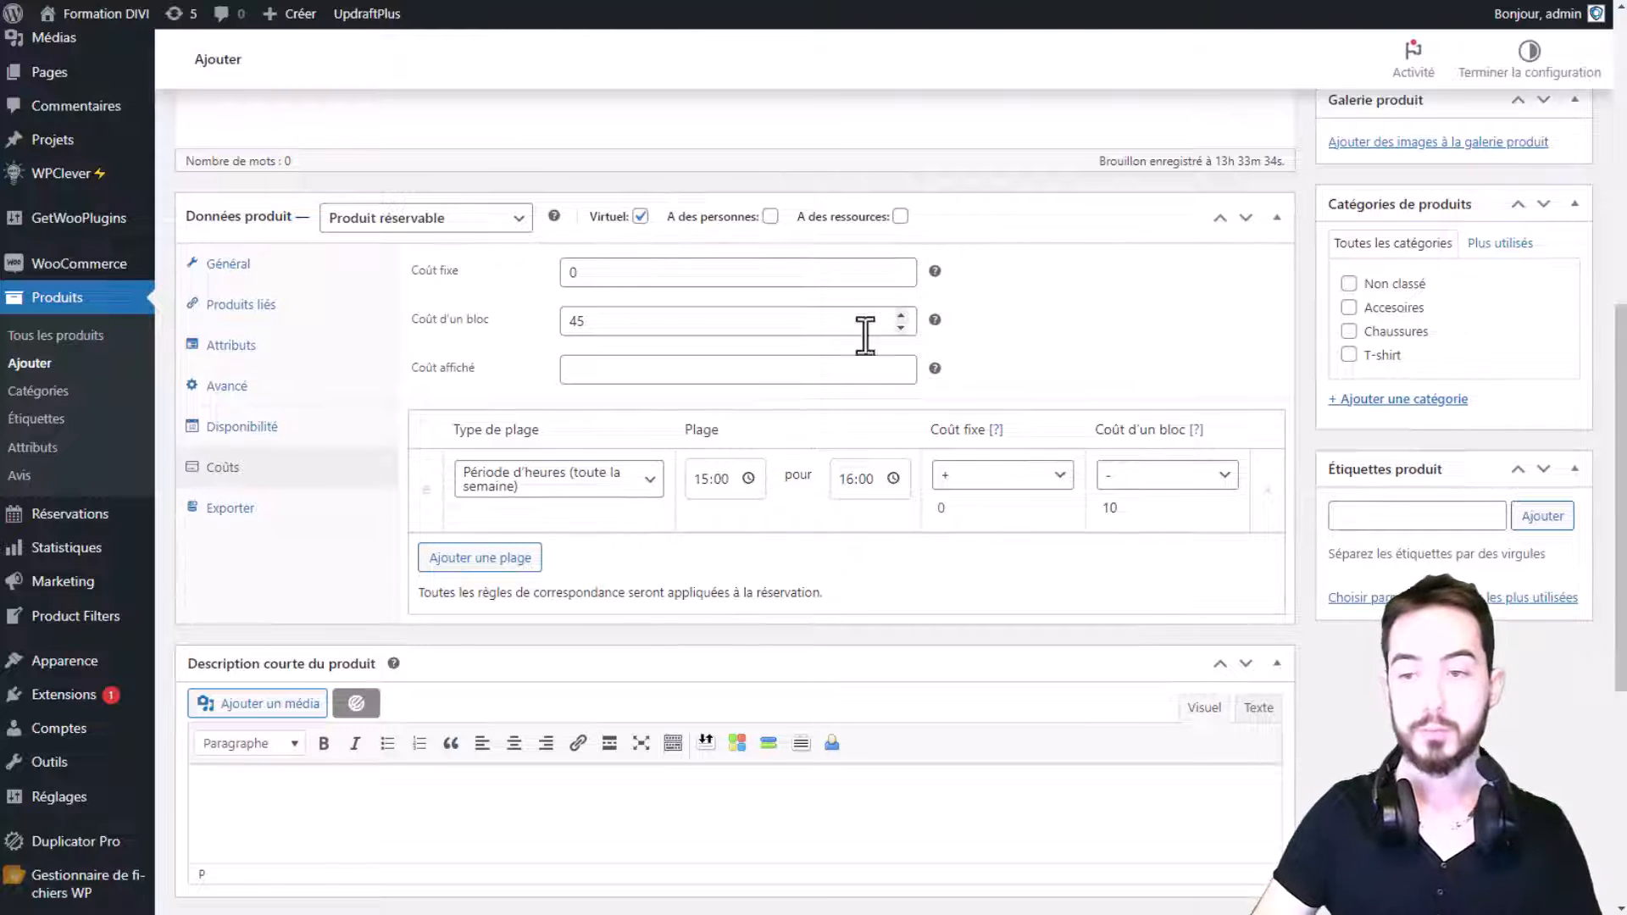
Set the massage photo woman-ga1b74d4e8_1920.jpg from the media library as the product image and publish the product.
scroll(1365, 521, "up", 5)
left_click(1381, 460)
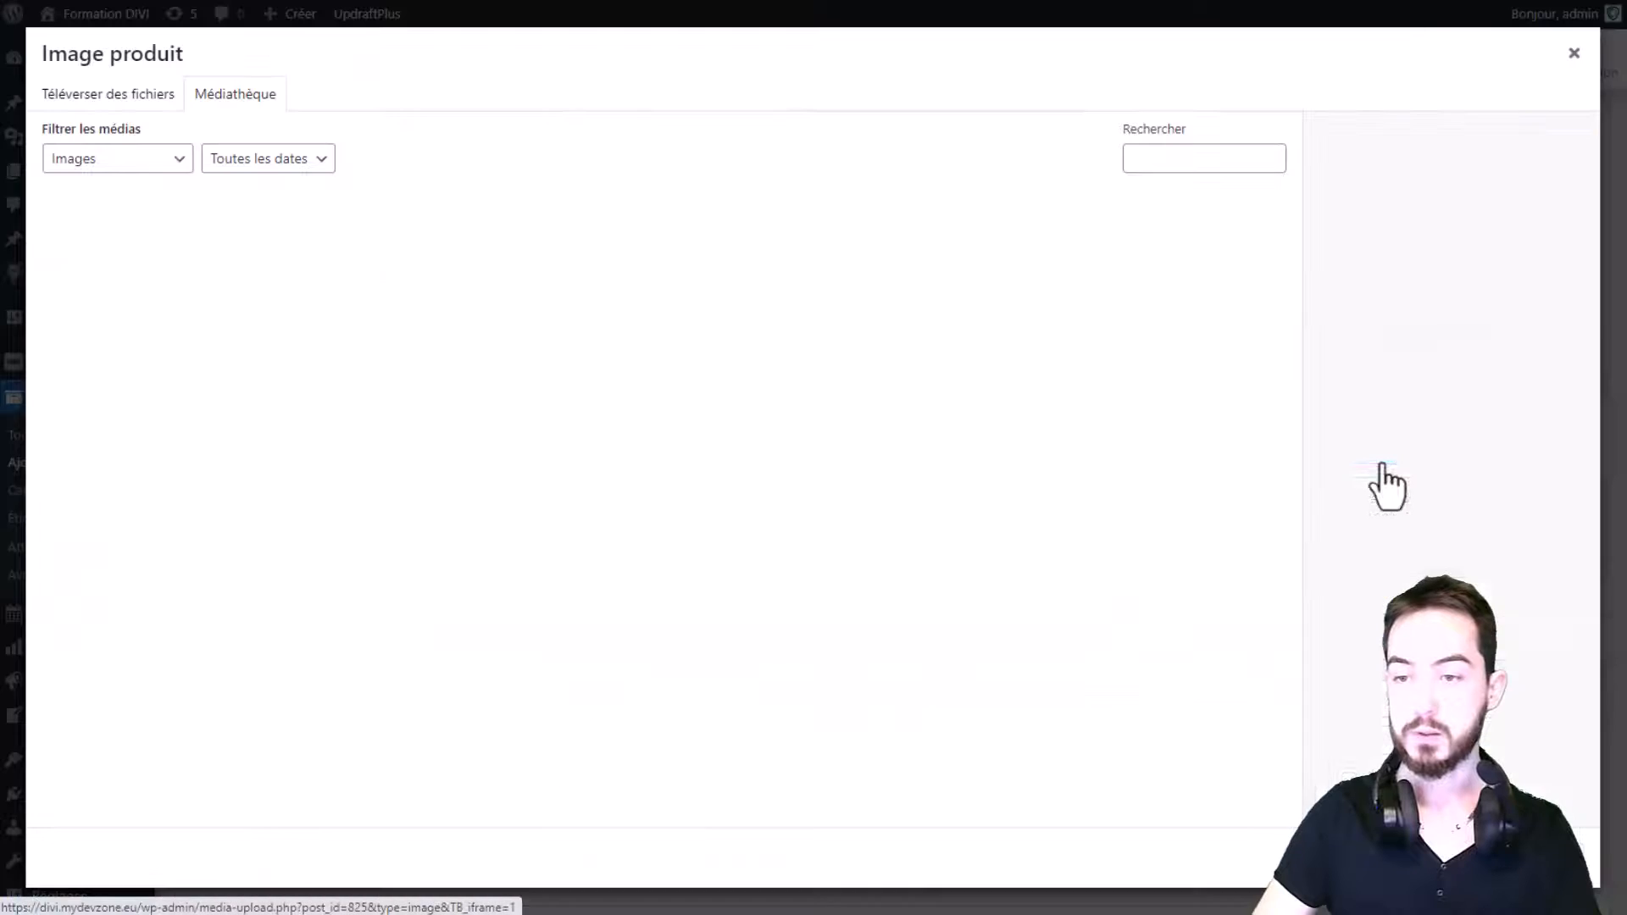
left_click(356, 299)
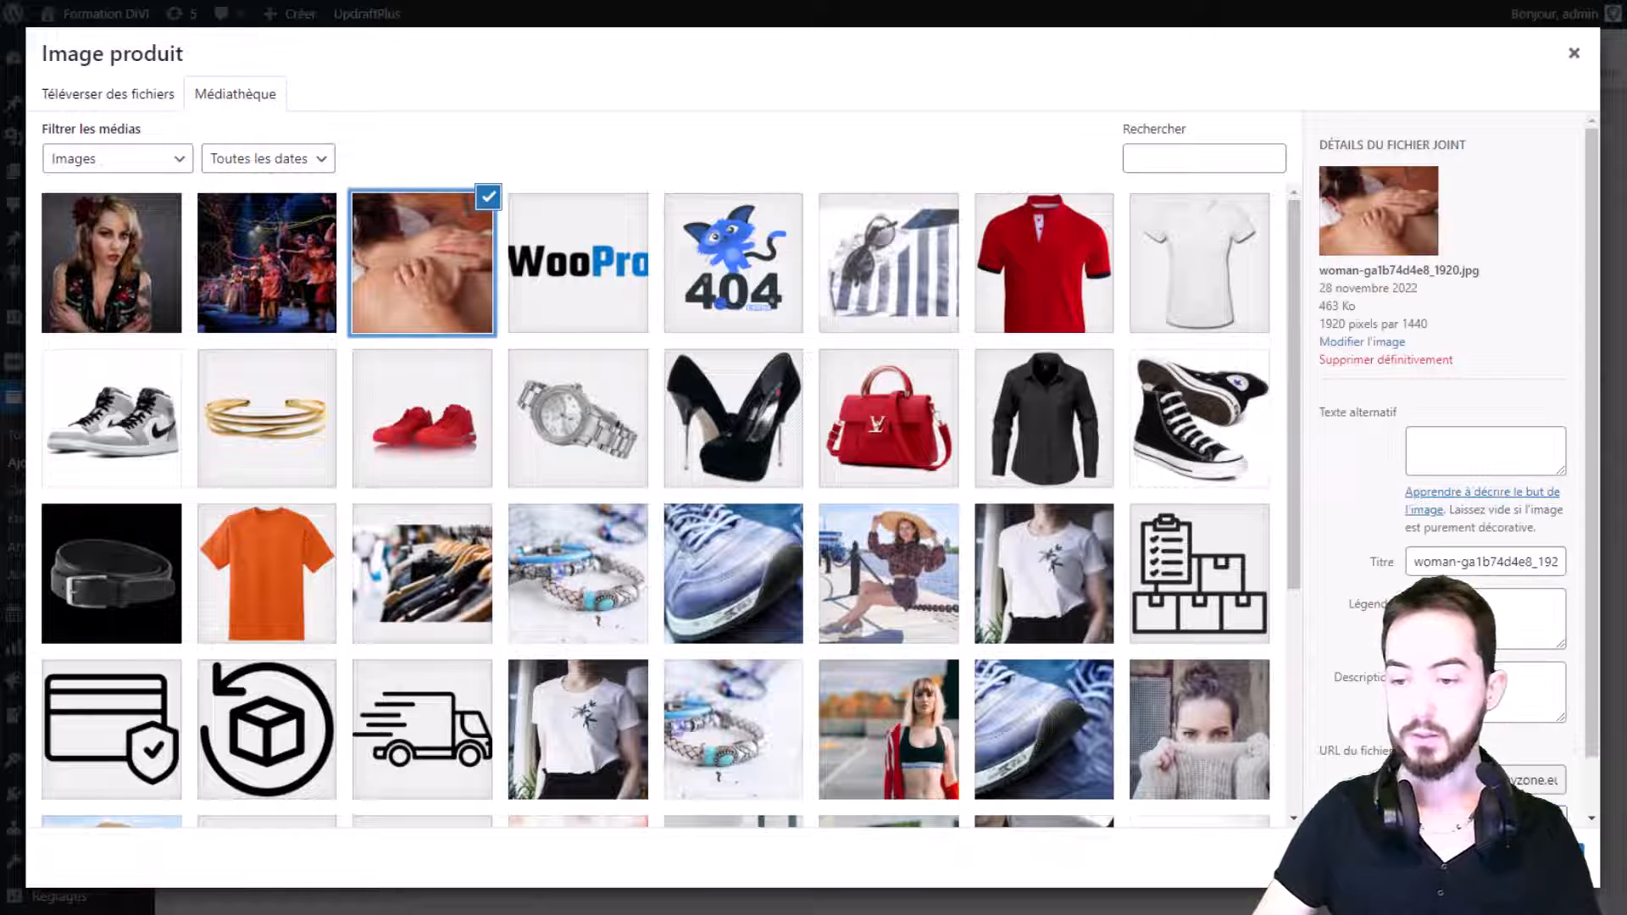
left_click(1513, 857)
scroll(1490, 582, "up", 3)
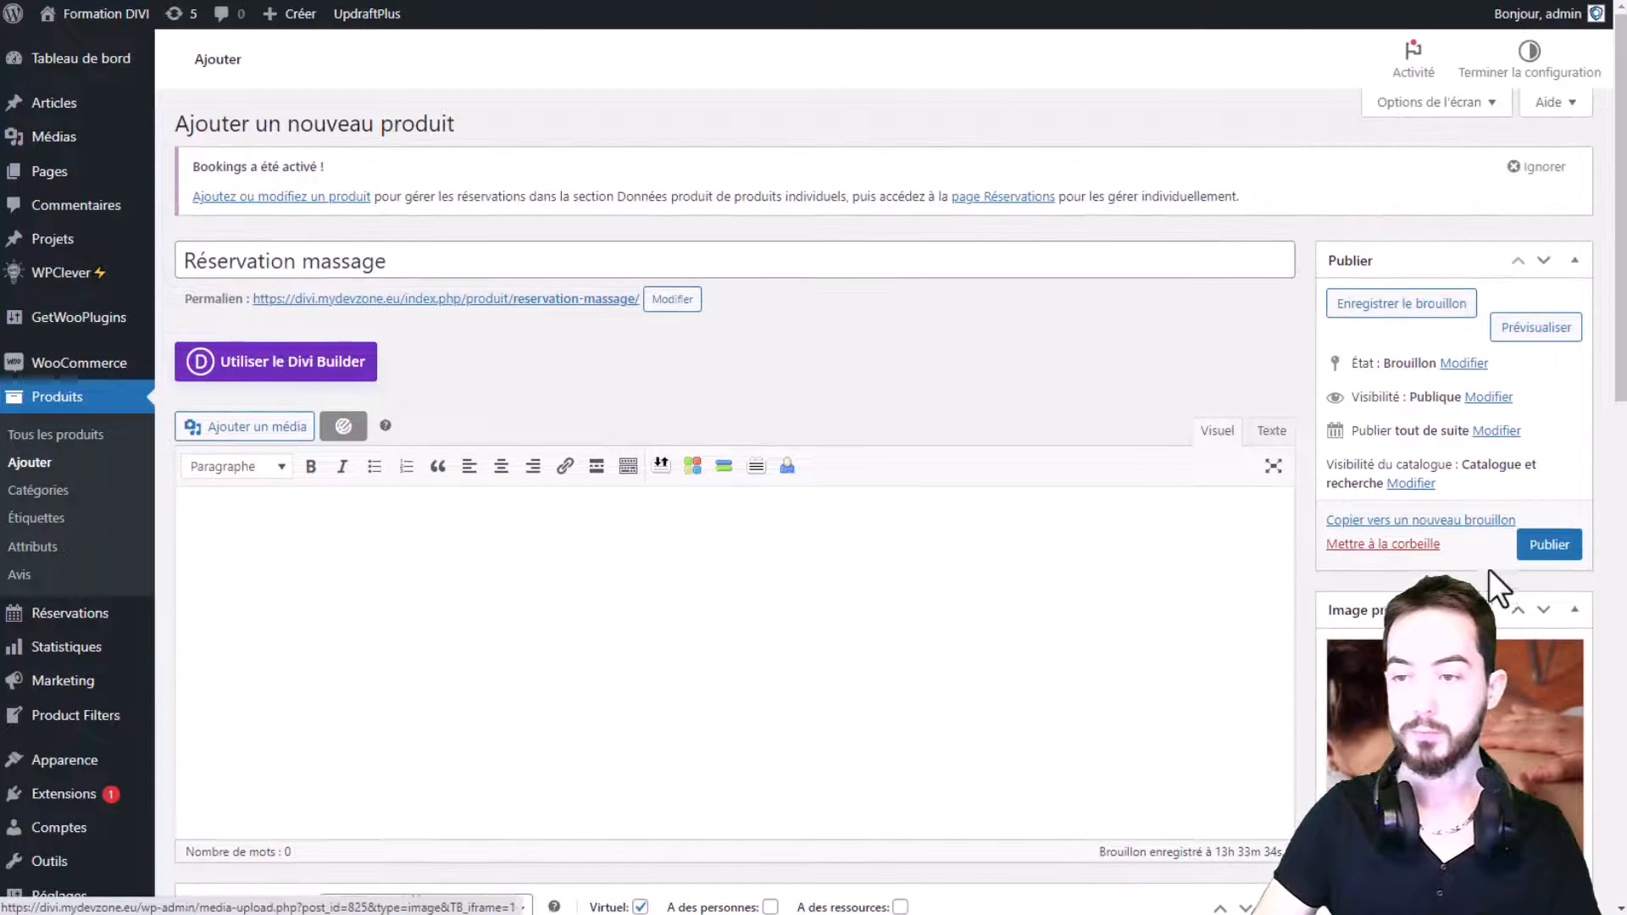
left_click(1550, 549)
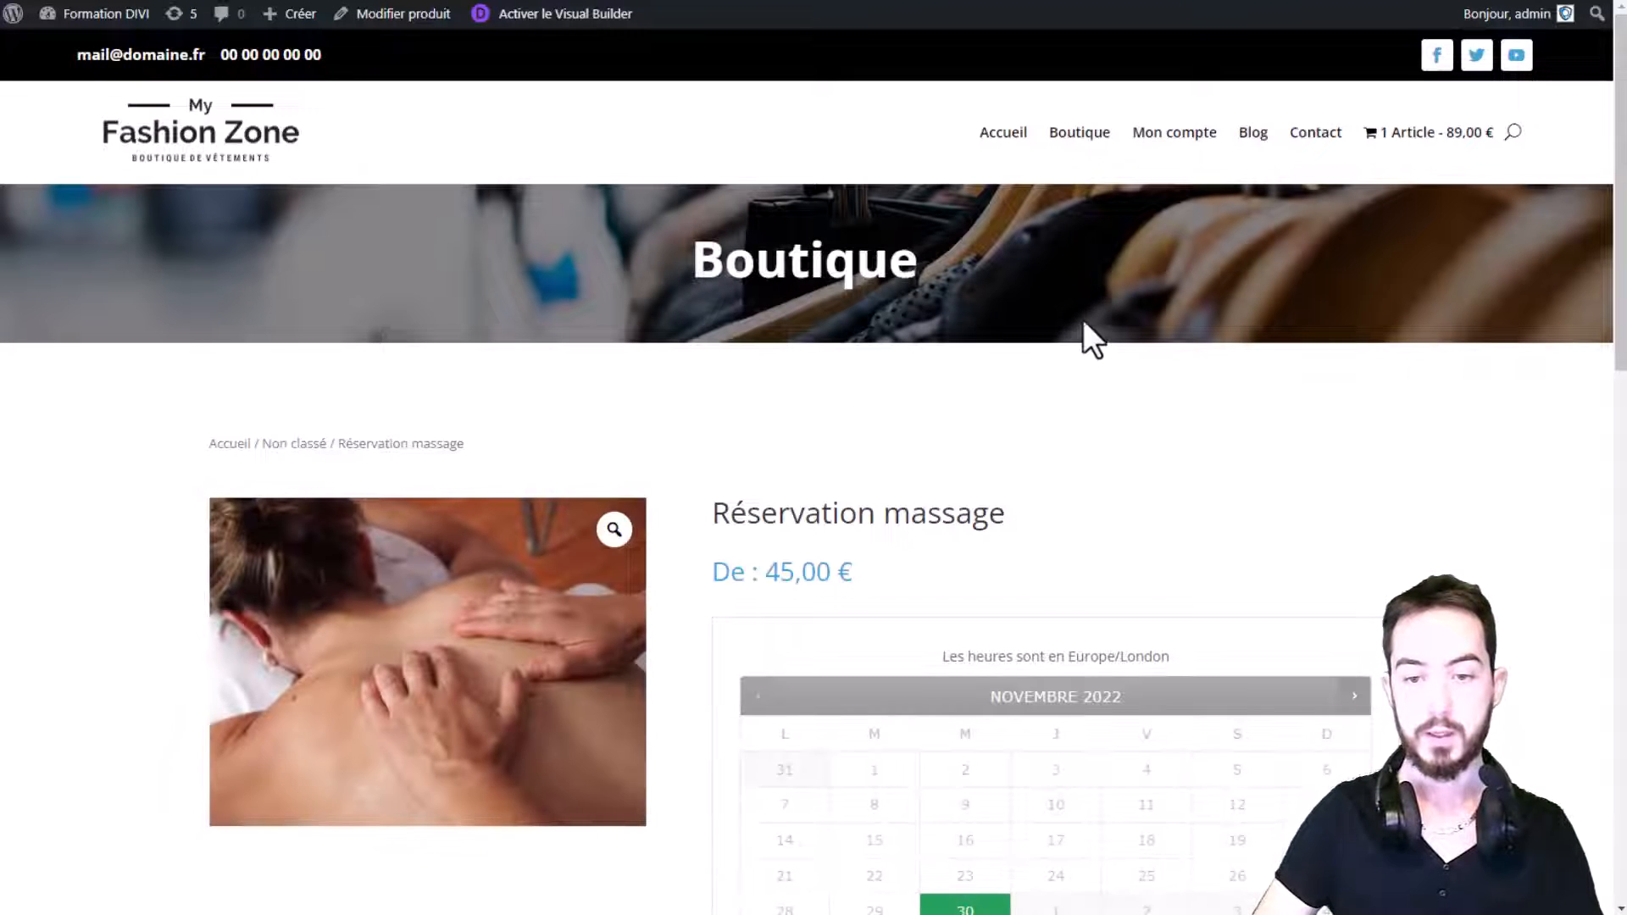
Examine the published product page's title, starting price and calendar, and try the 14:00 slot on 30 November 2022.
scroll(1082, 338, "down", 4)
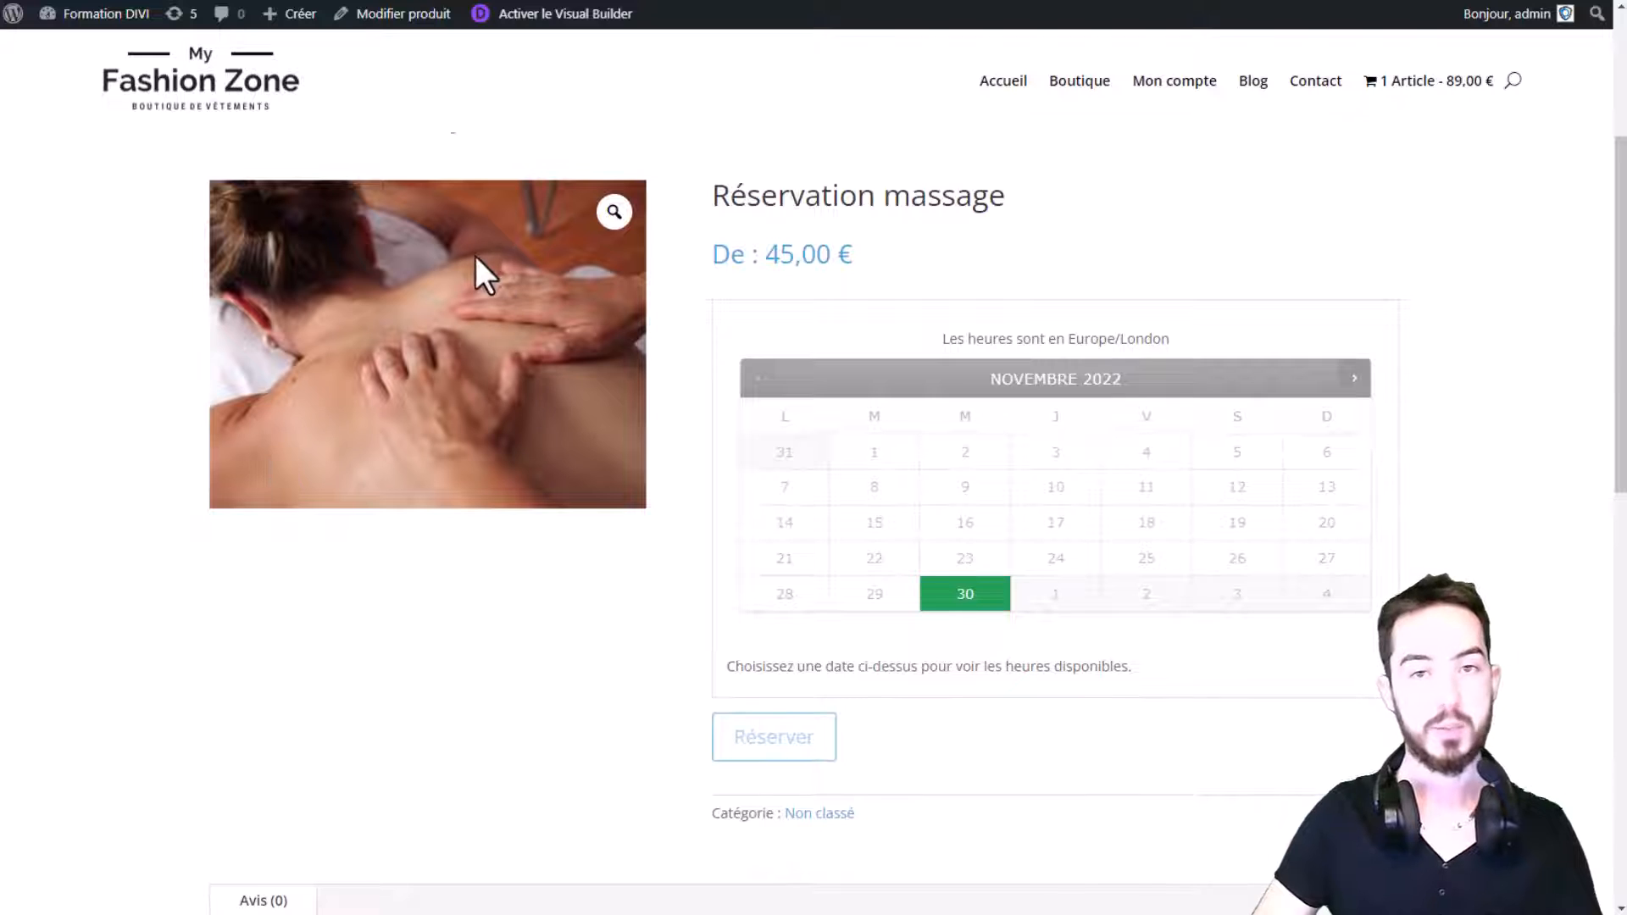
left_click_drag(746, 196, 1015, 175)
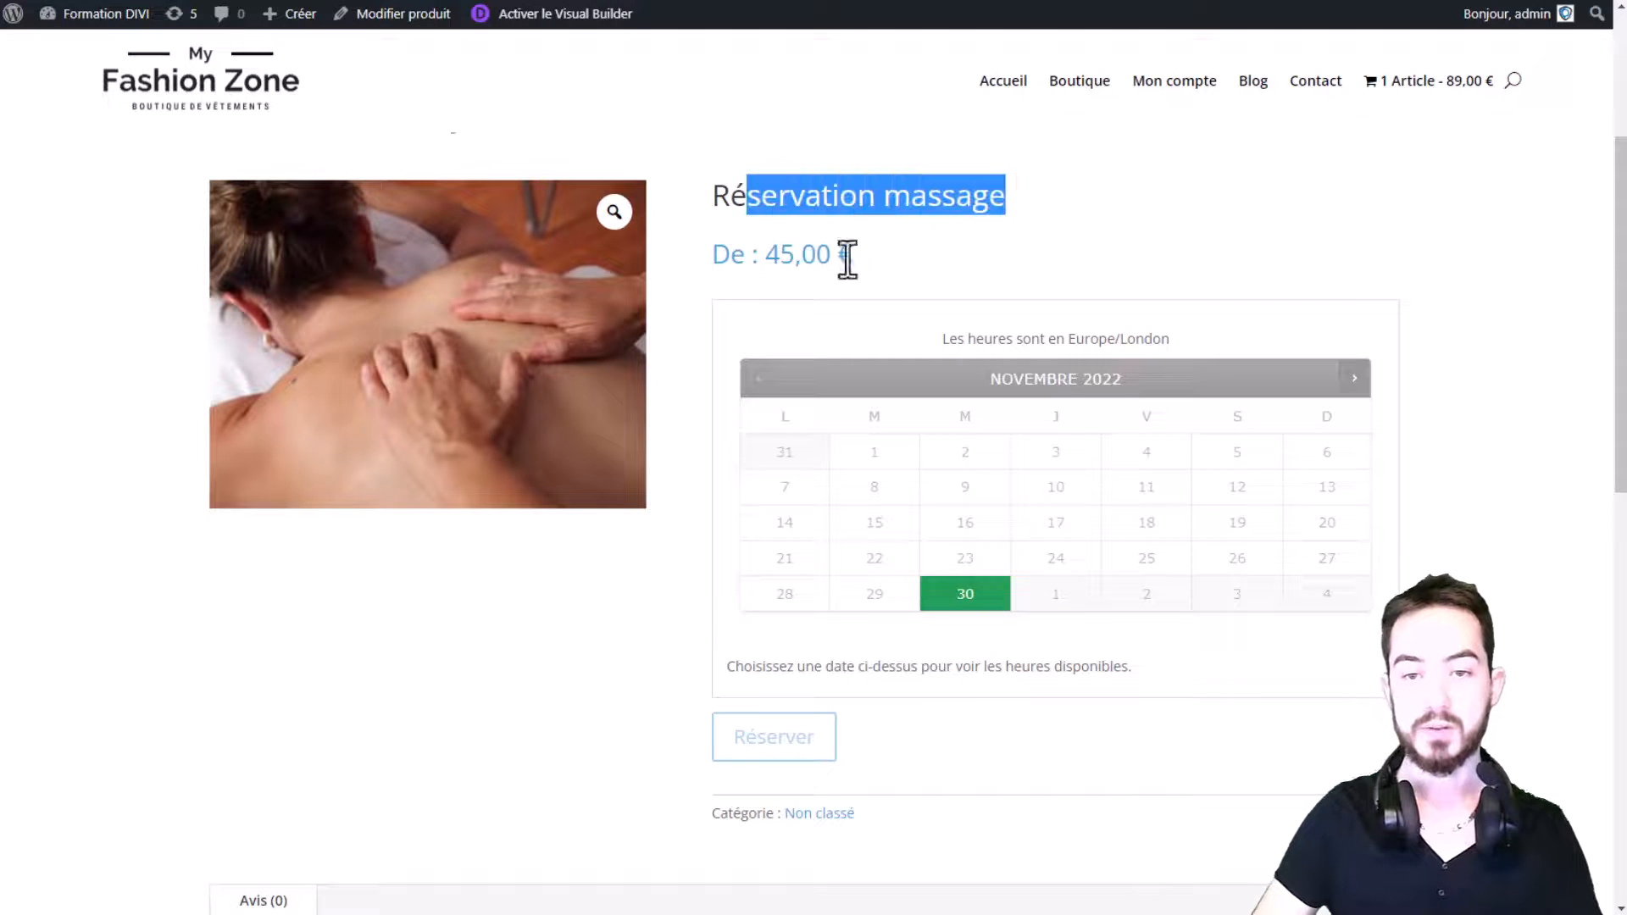
left_click_drag(766, 256, 939, 260)
scroll(985, 227, "down", 2)
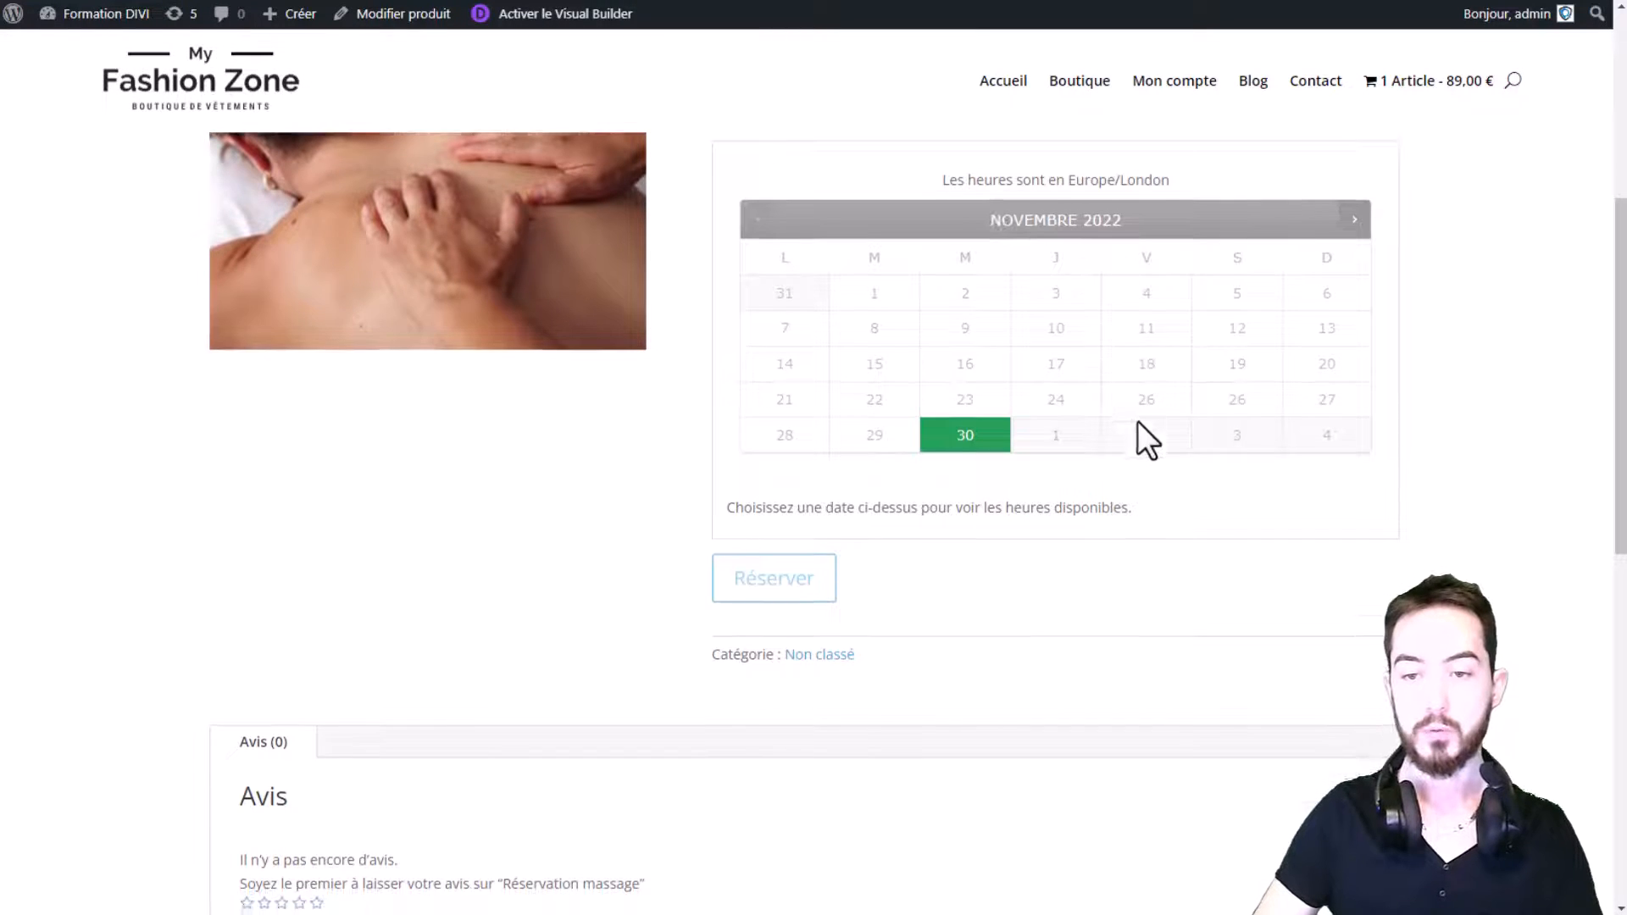
scroll(1152, 526, "up", 1)
left_click_drag(710, 178, 758, 185)
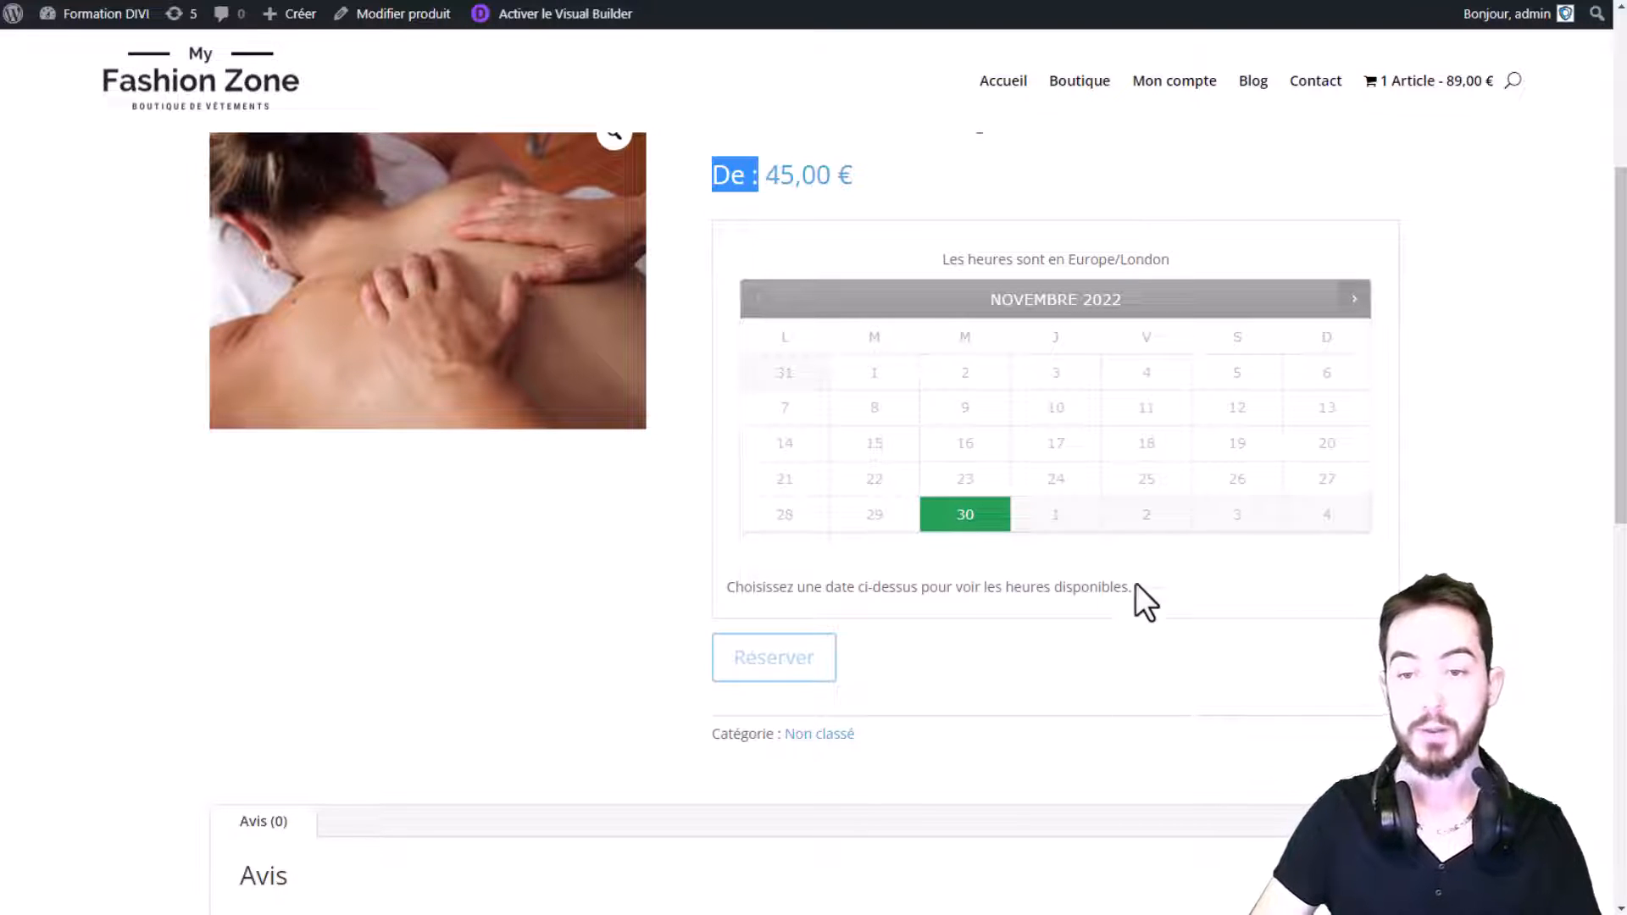
left_click(987, 519)
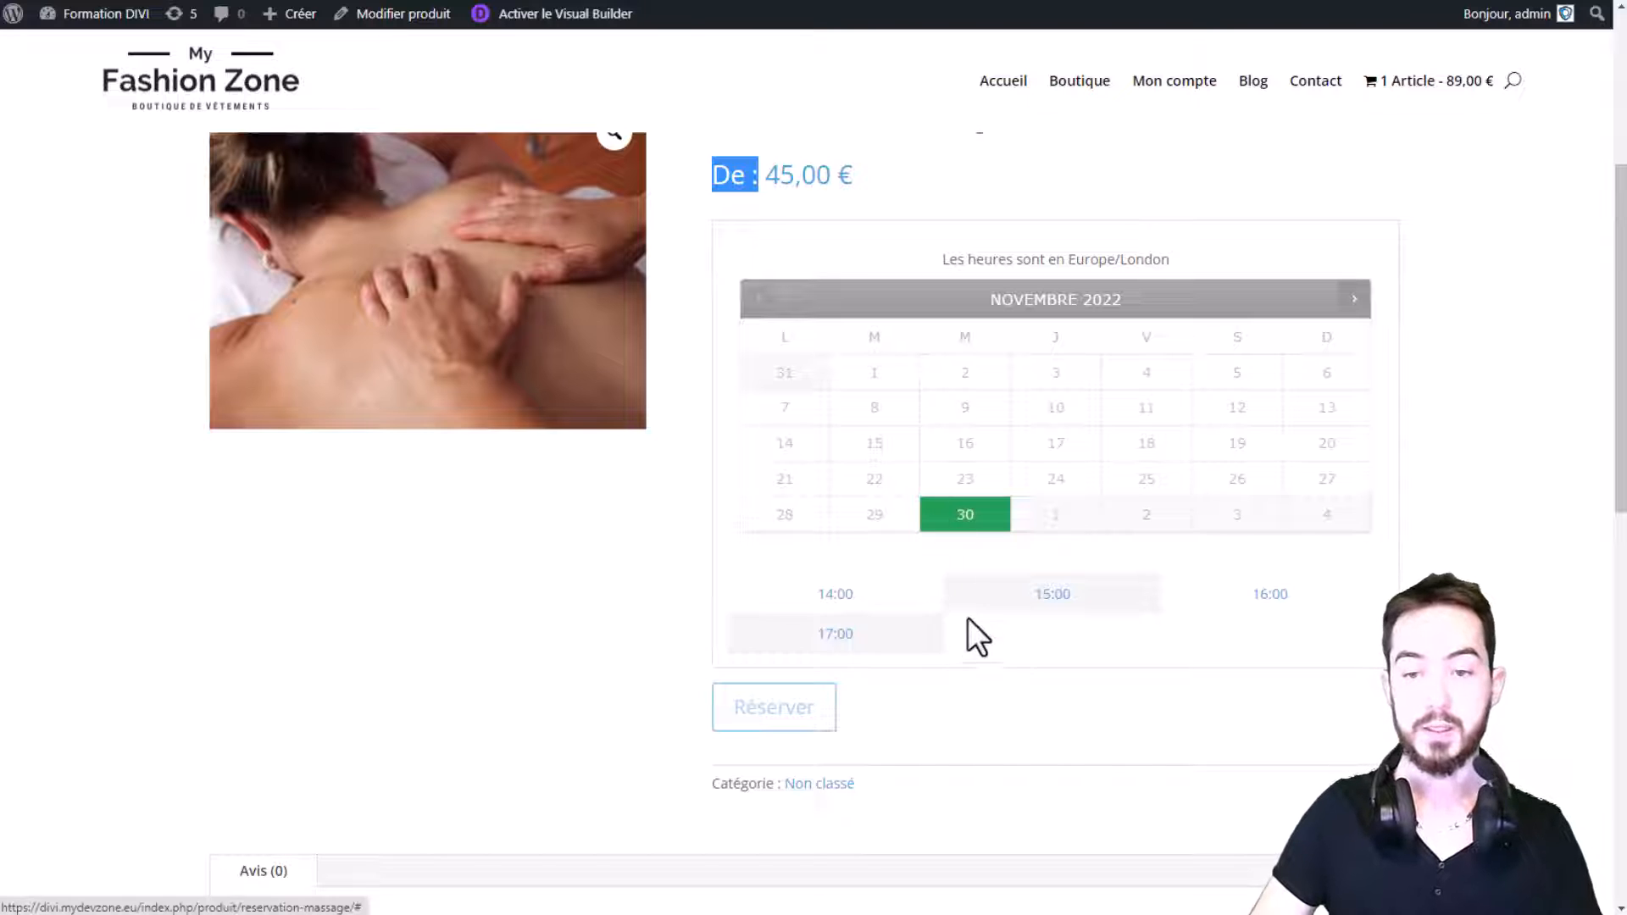
left_click(898, 603)
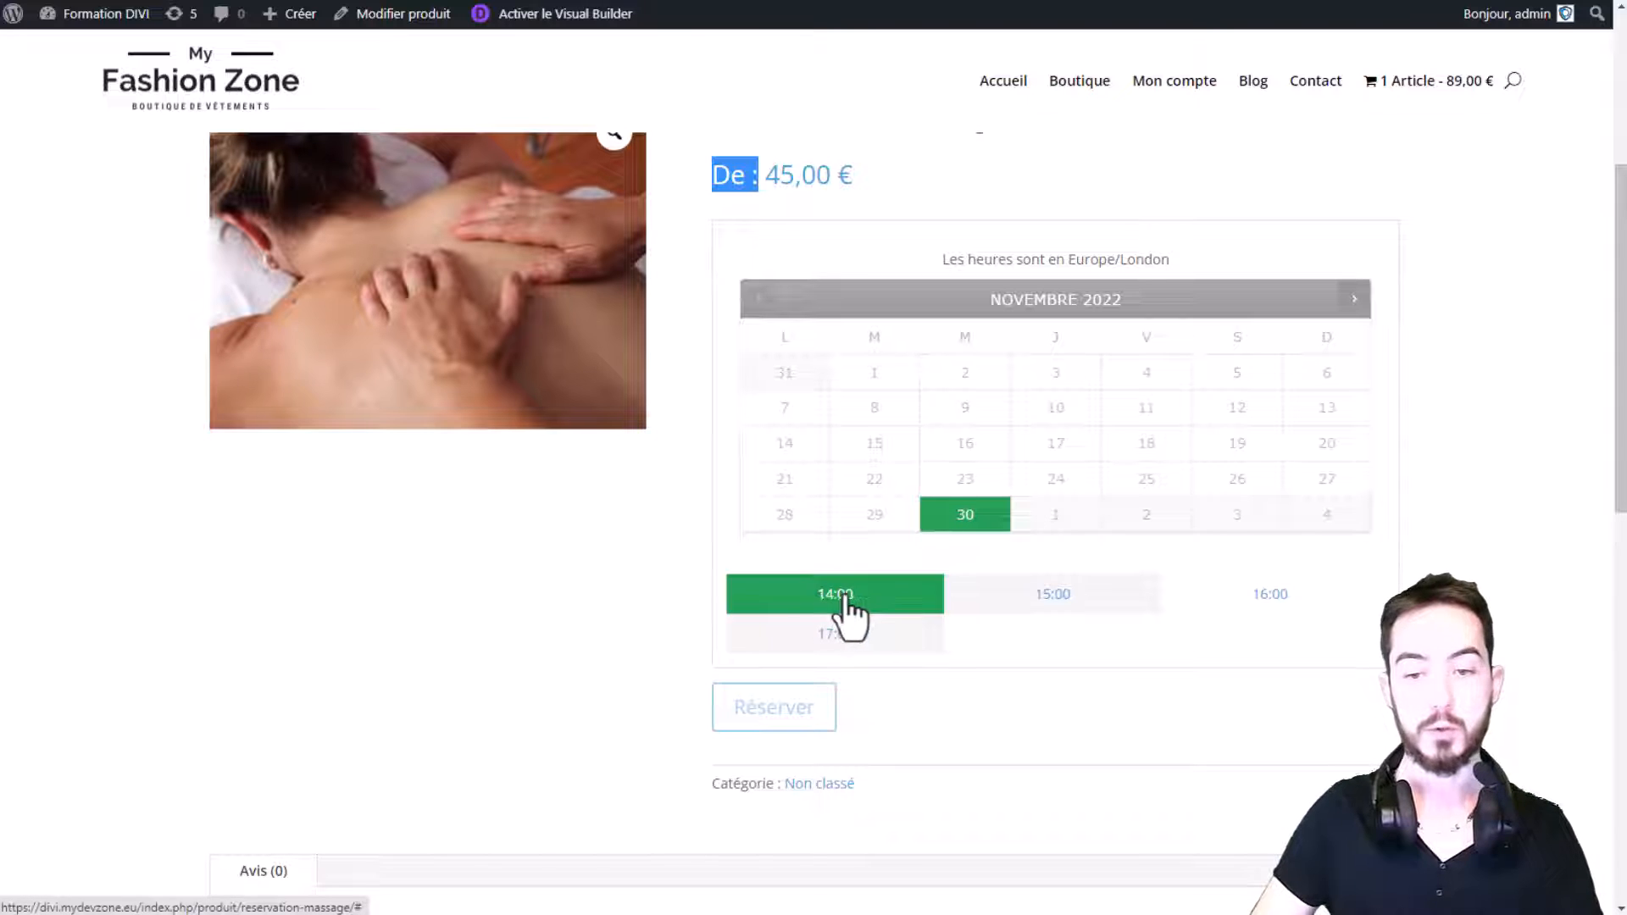
Show December 2022 in the booking calendar, select the 5th and check its slots before and after the midday break.
left_click(1355, 302)
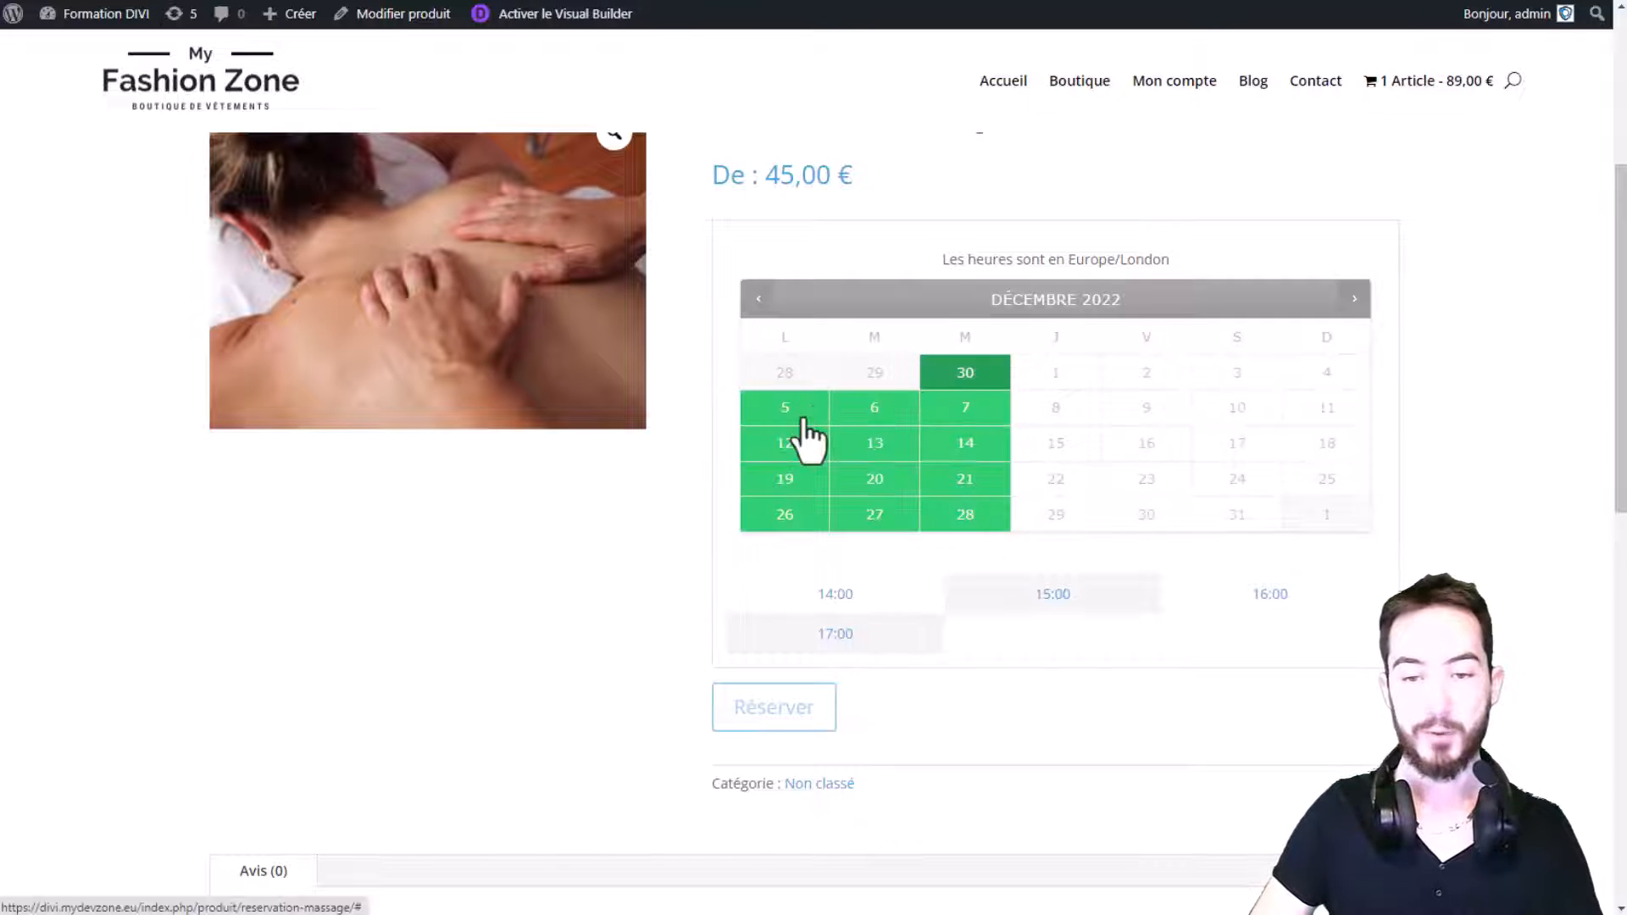
left_click(801, 409)
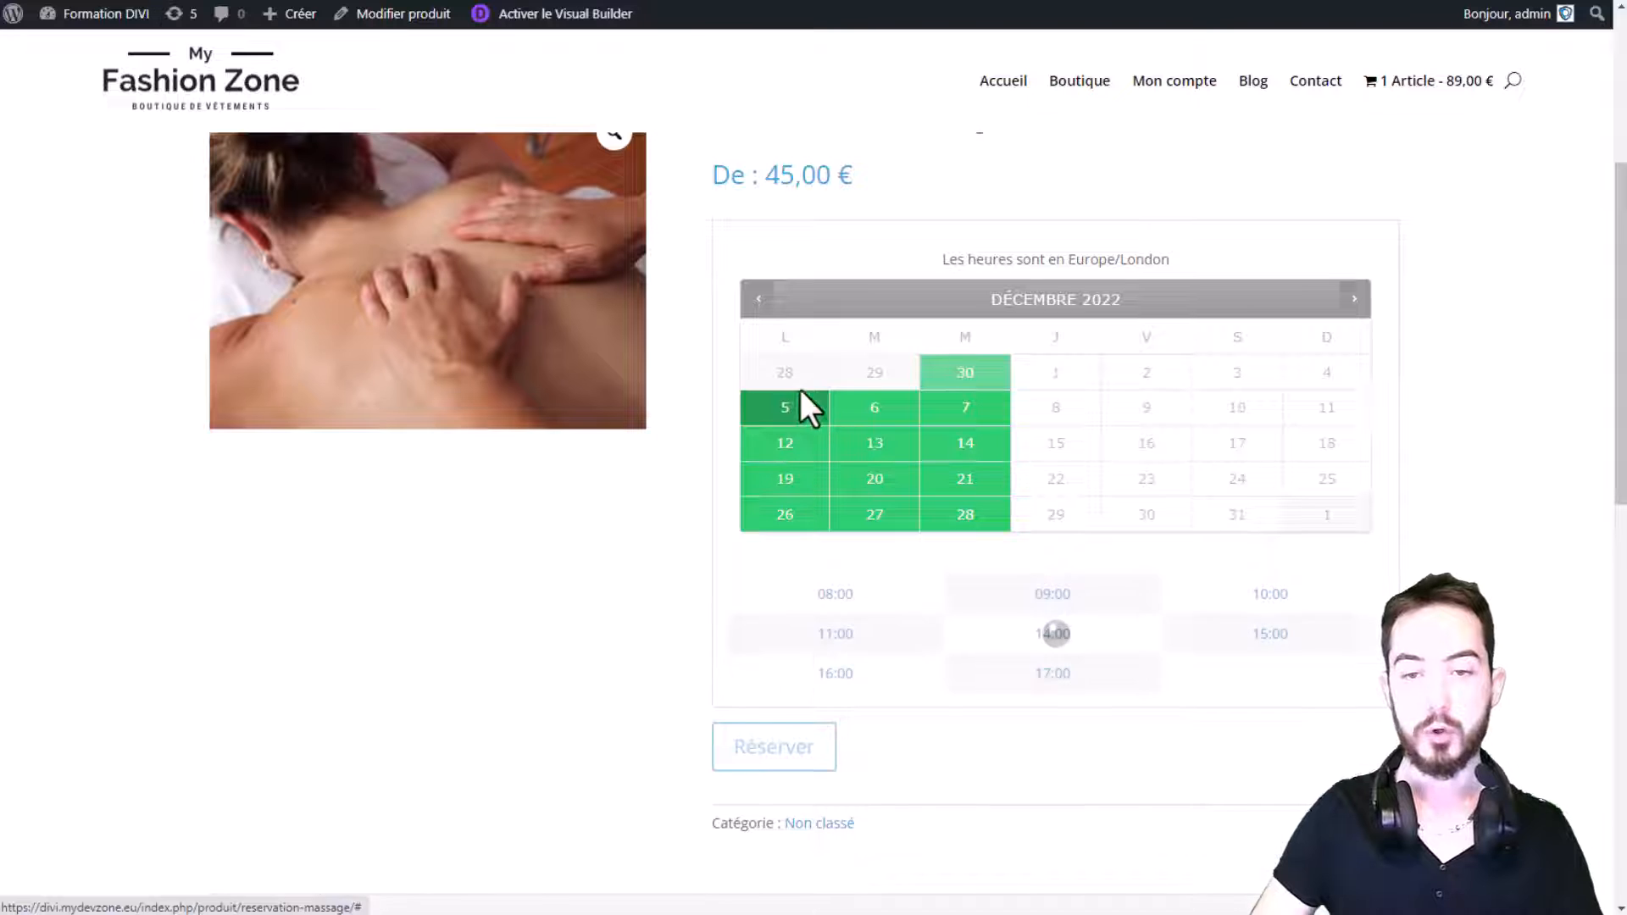
left_click(833, 595)
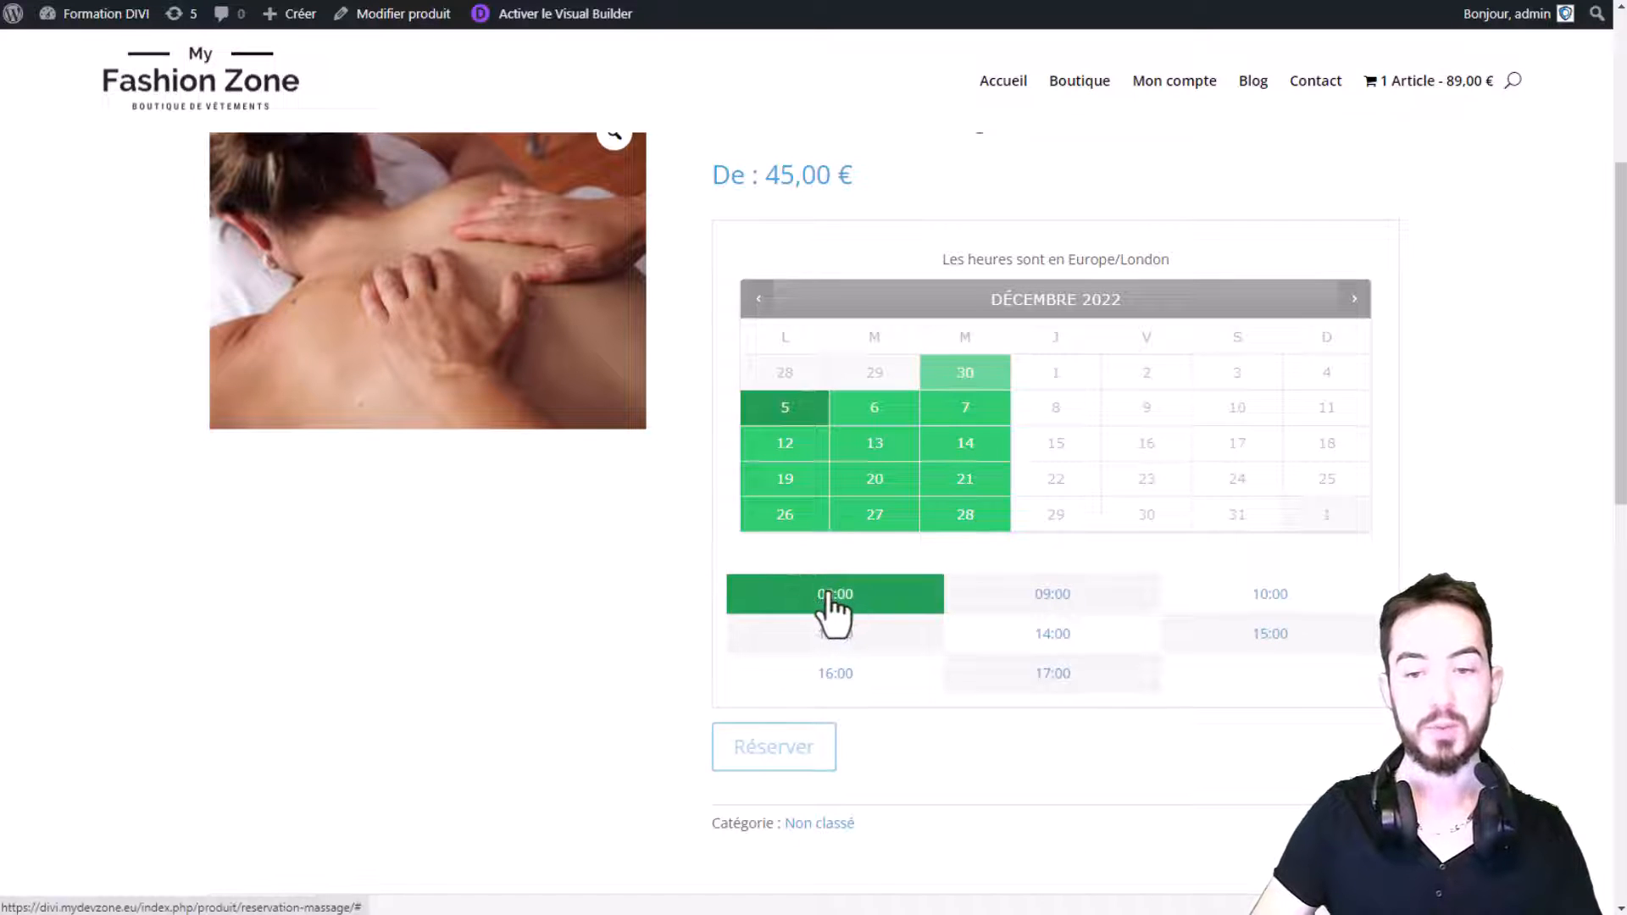
left_click(1195, 595)
left_click(930, 636)
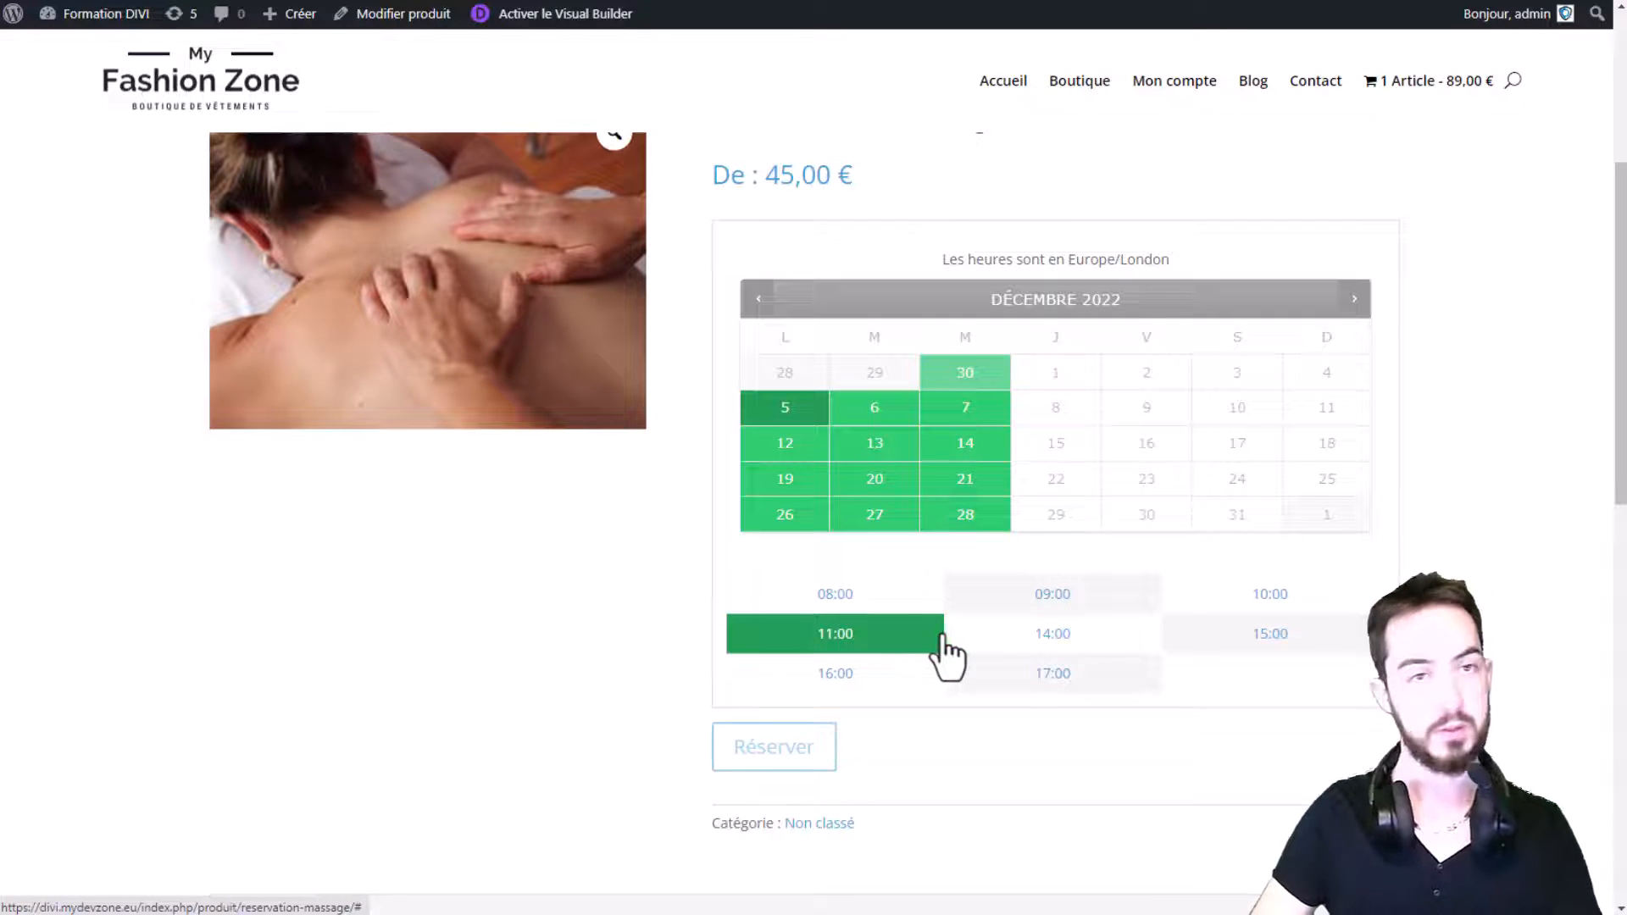
left_click(956, 640)
left_click(930, 641)
left_click(959, 641)
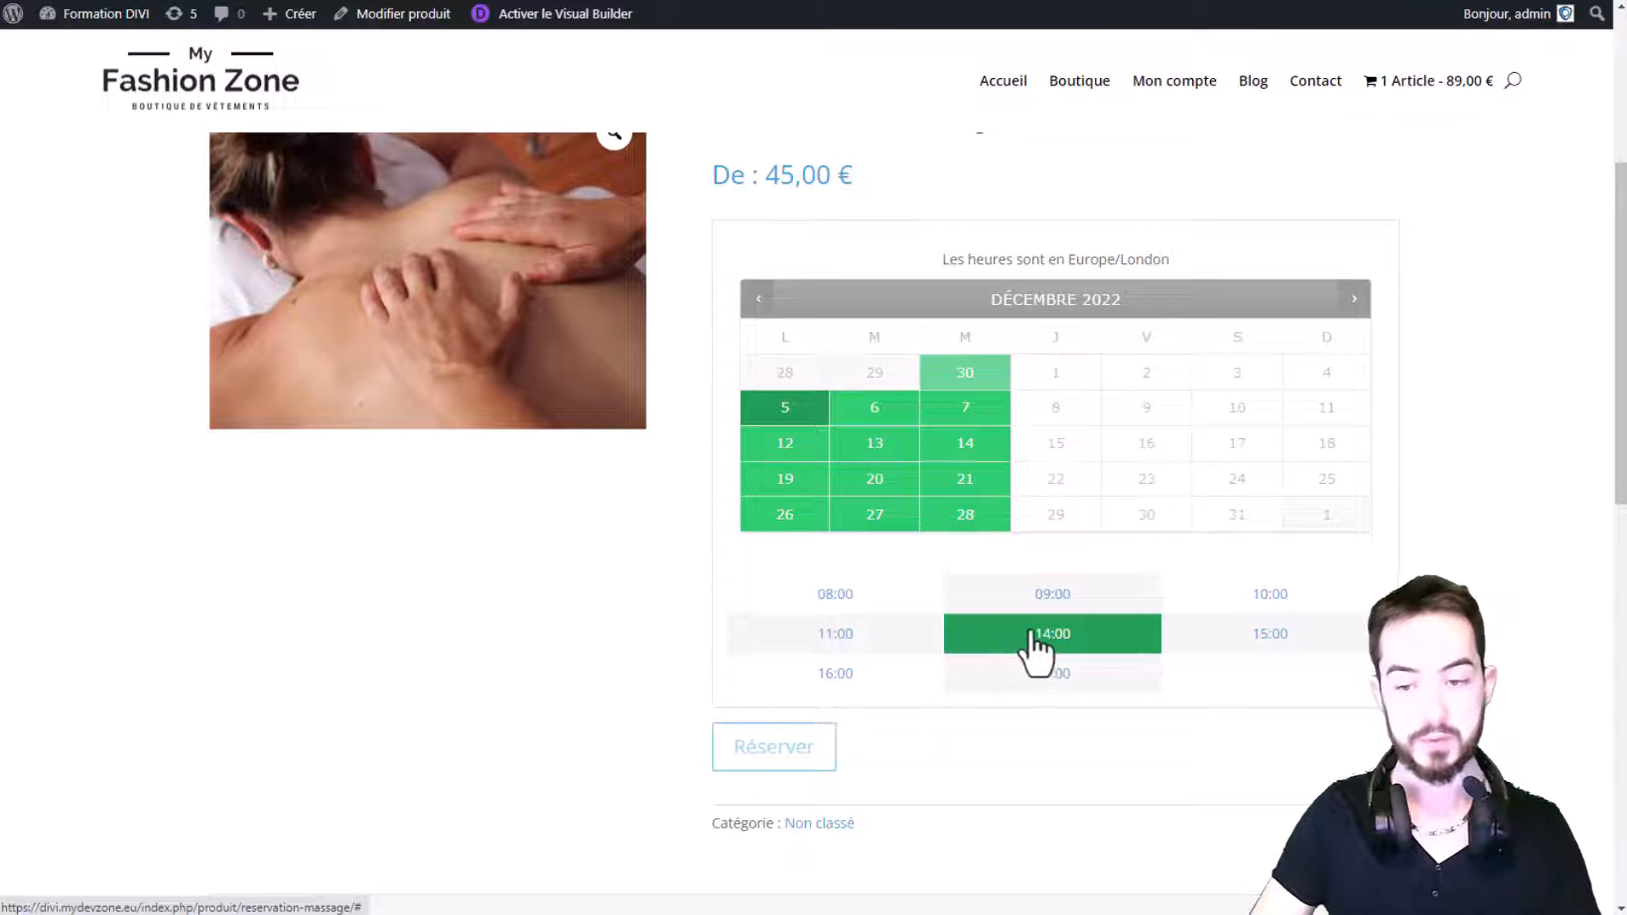
Compare the booking cost of the 15:00 slot on 5 December with the 17:00, 16:00 and 10:00 slots.
left_click(1199, 648)
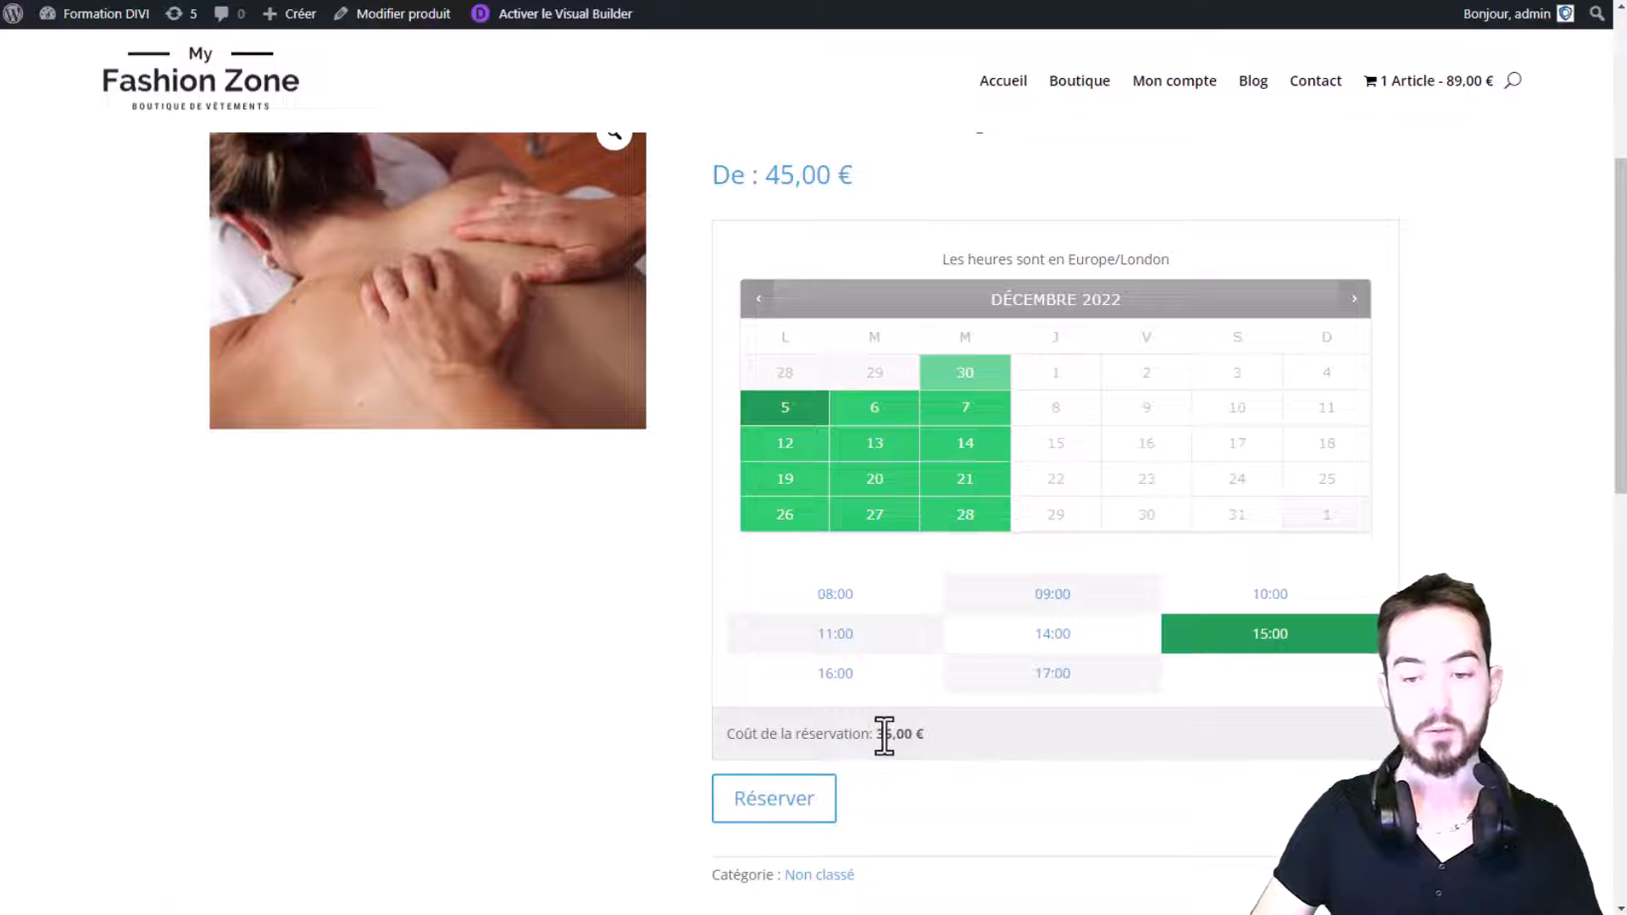
left_click_drag(884, 735, 912, 735)
left_click(1061, 678)
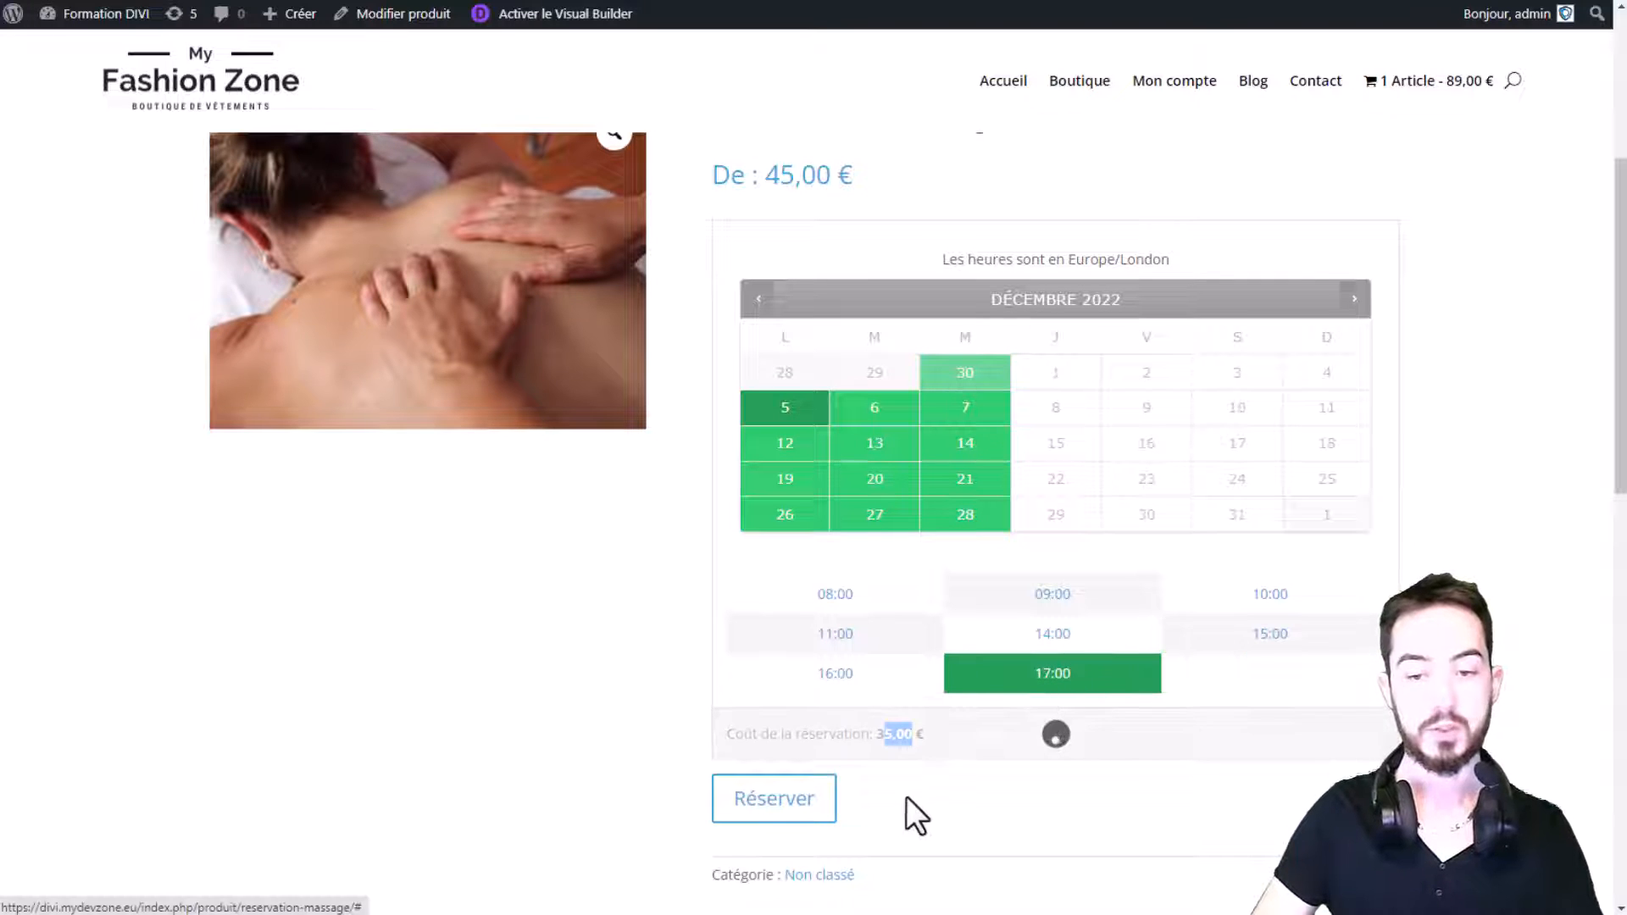
left_click(836, 678)
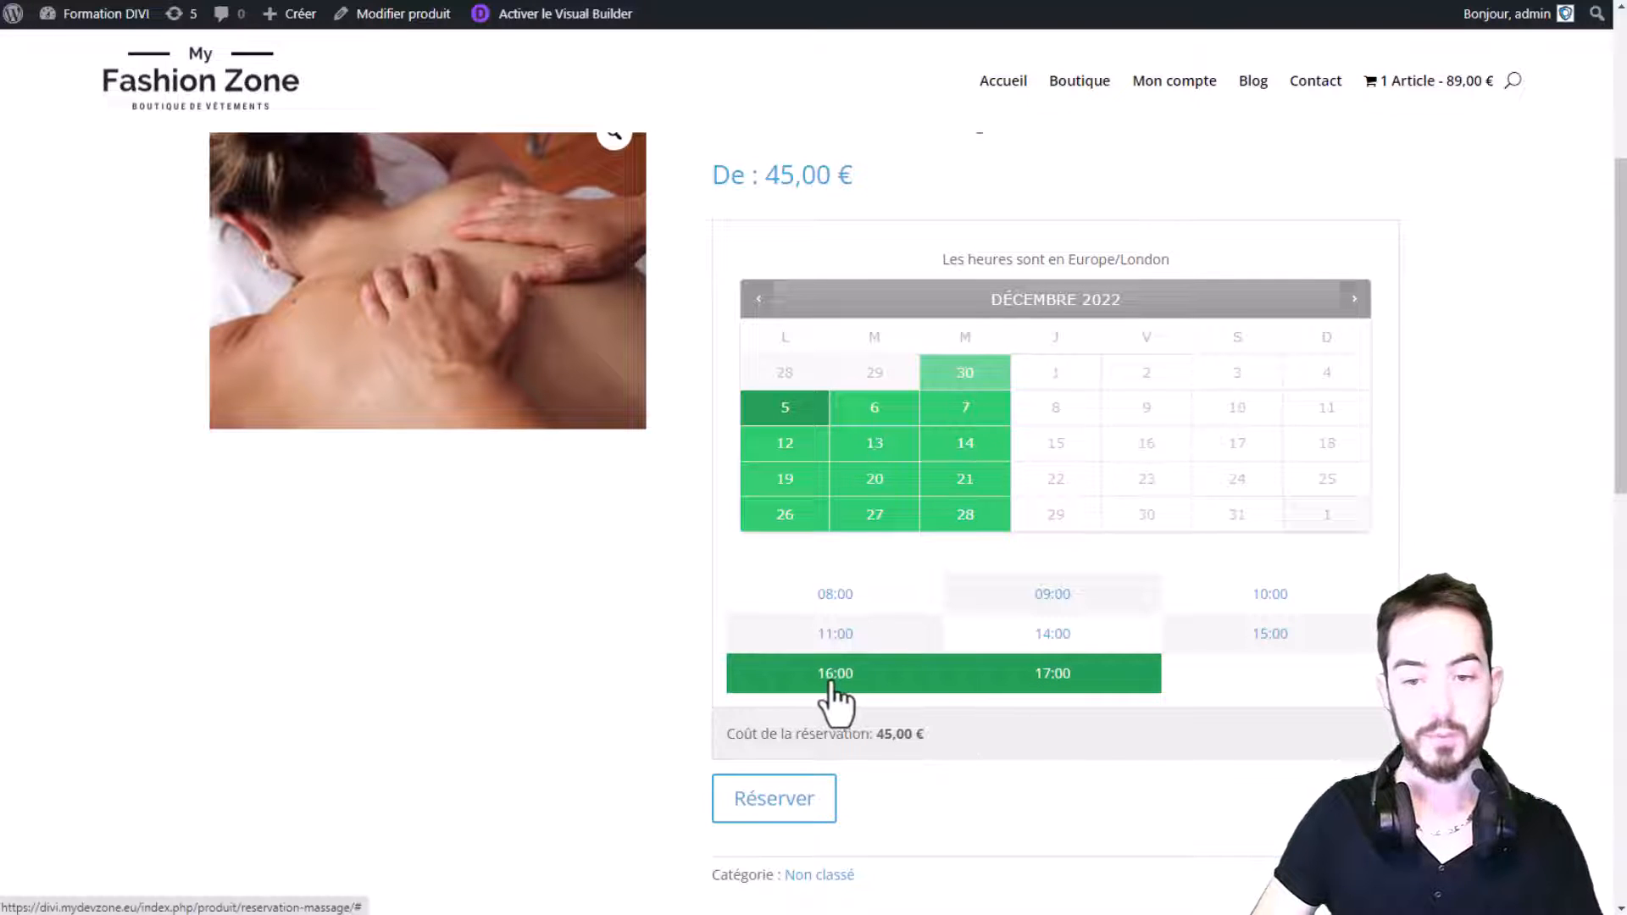
left_click(1249, 596)
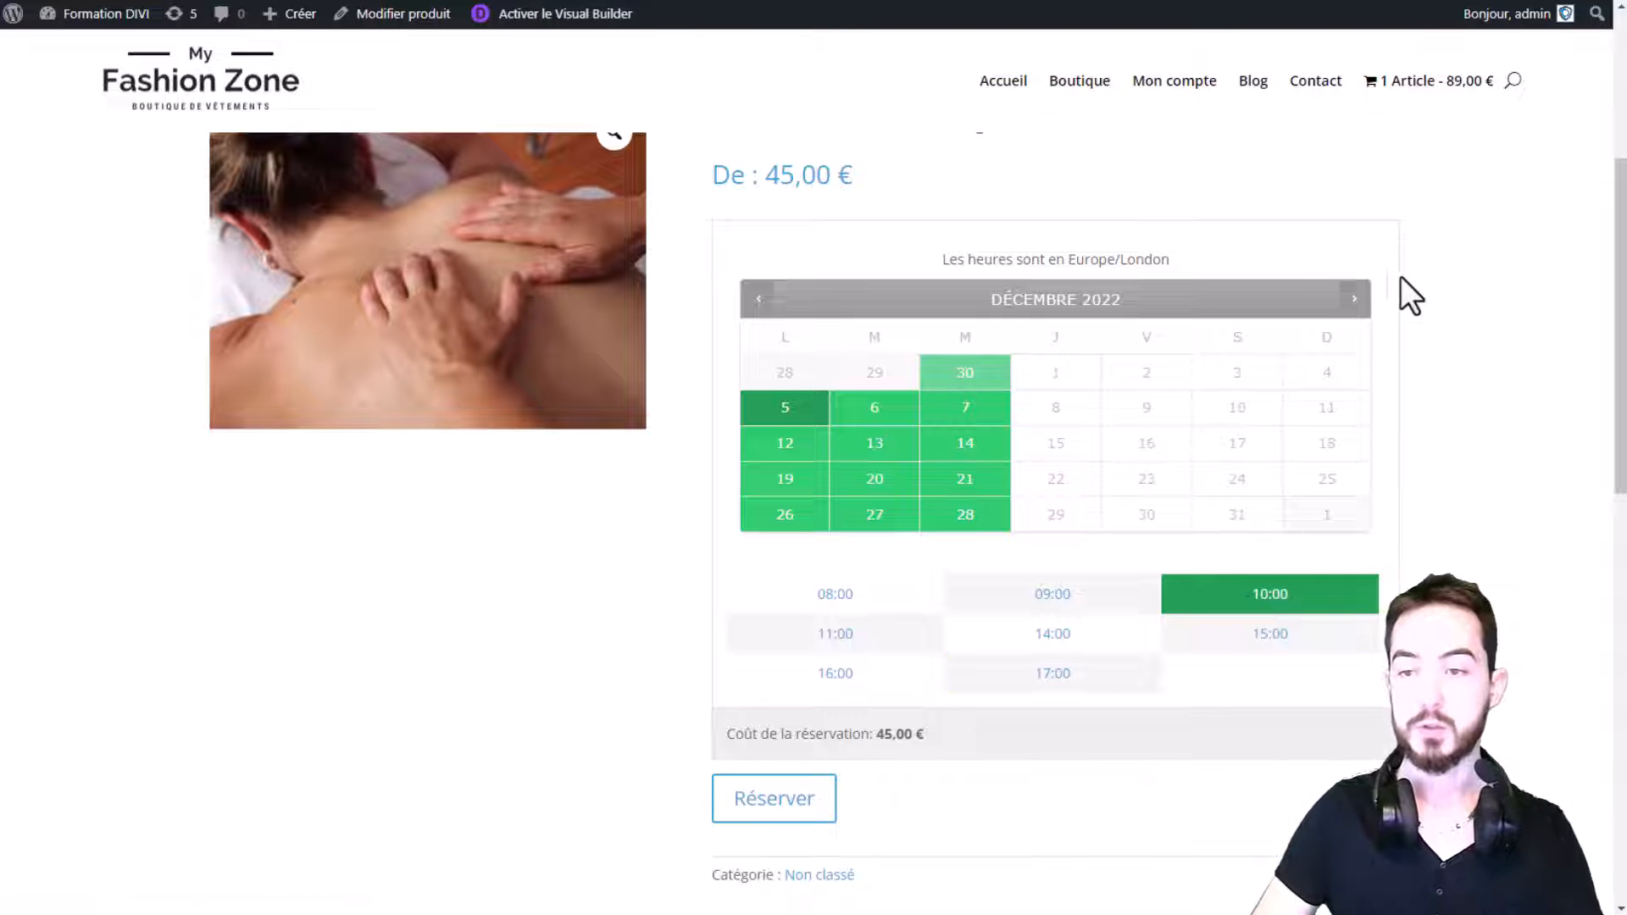
Choose 21 December 2022 at 14:00 as the massage booking date and time.
left_click(965, 479)
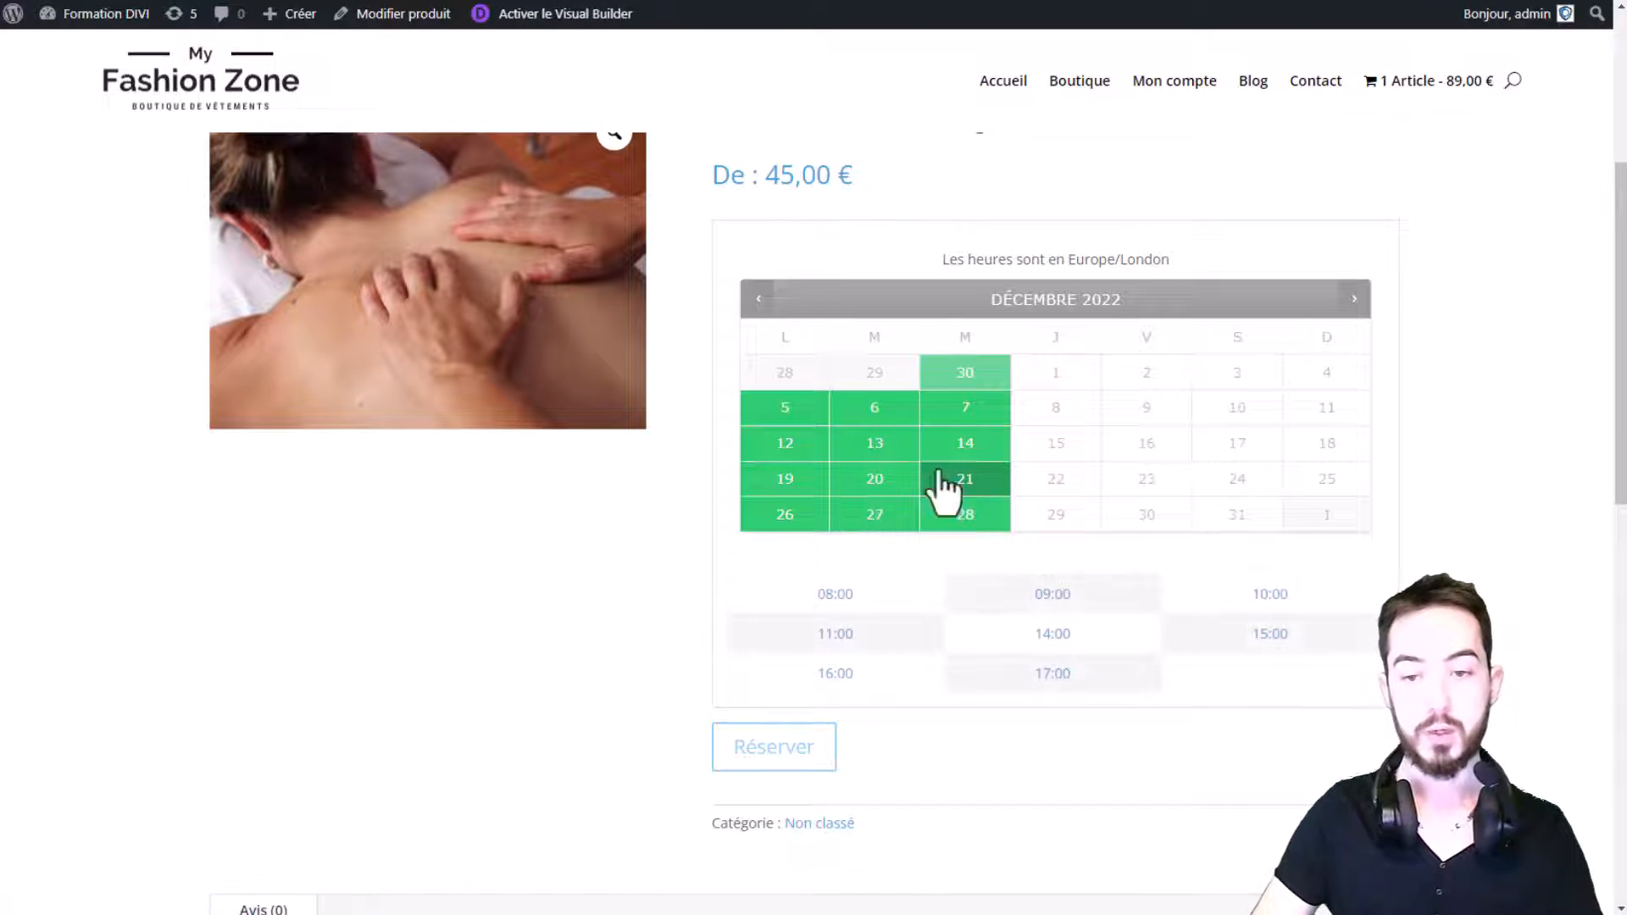
left_click(962, 596)
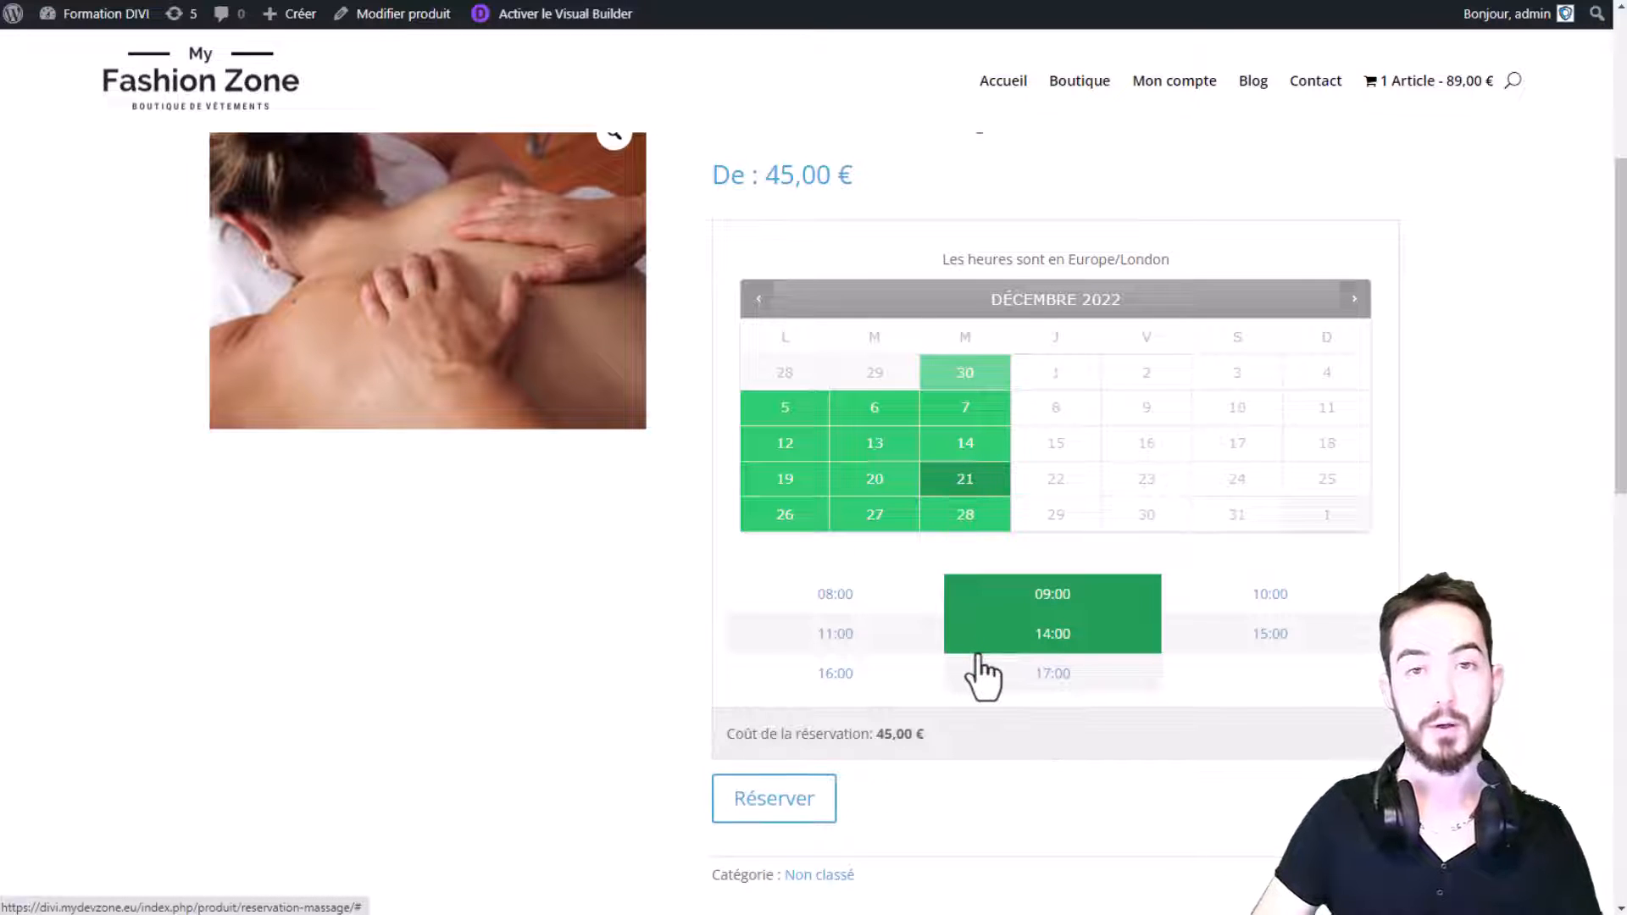
left_click(1021, 634)
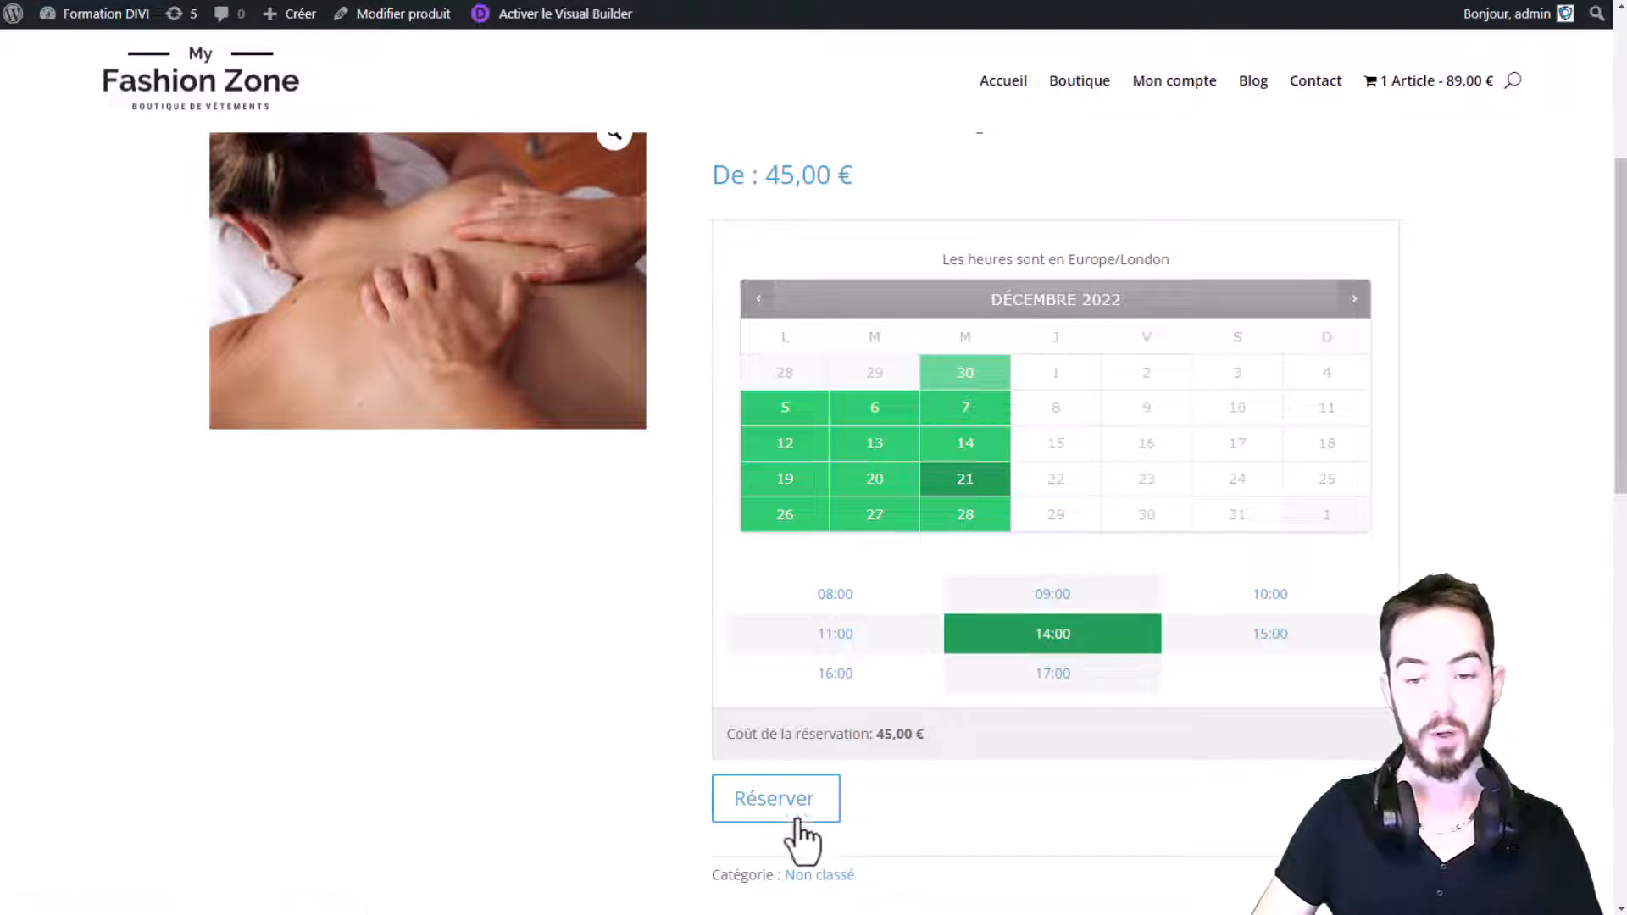
Add the chosen massage reservation to the cart and remove "Produit avec abonnement" from the cart.
left_click(1267, 635)
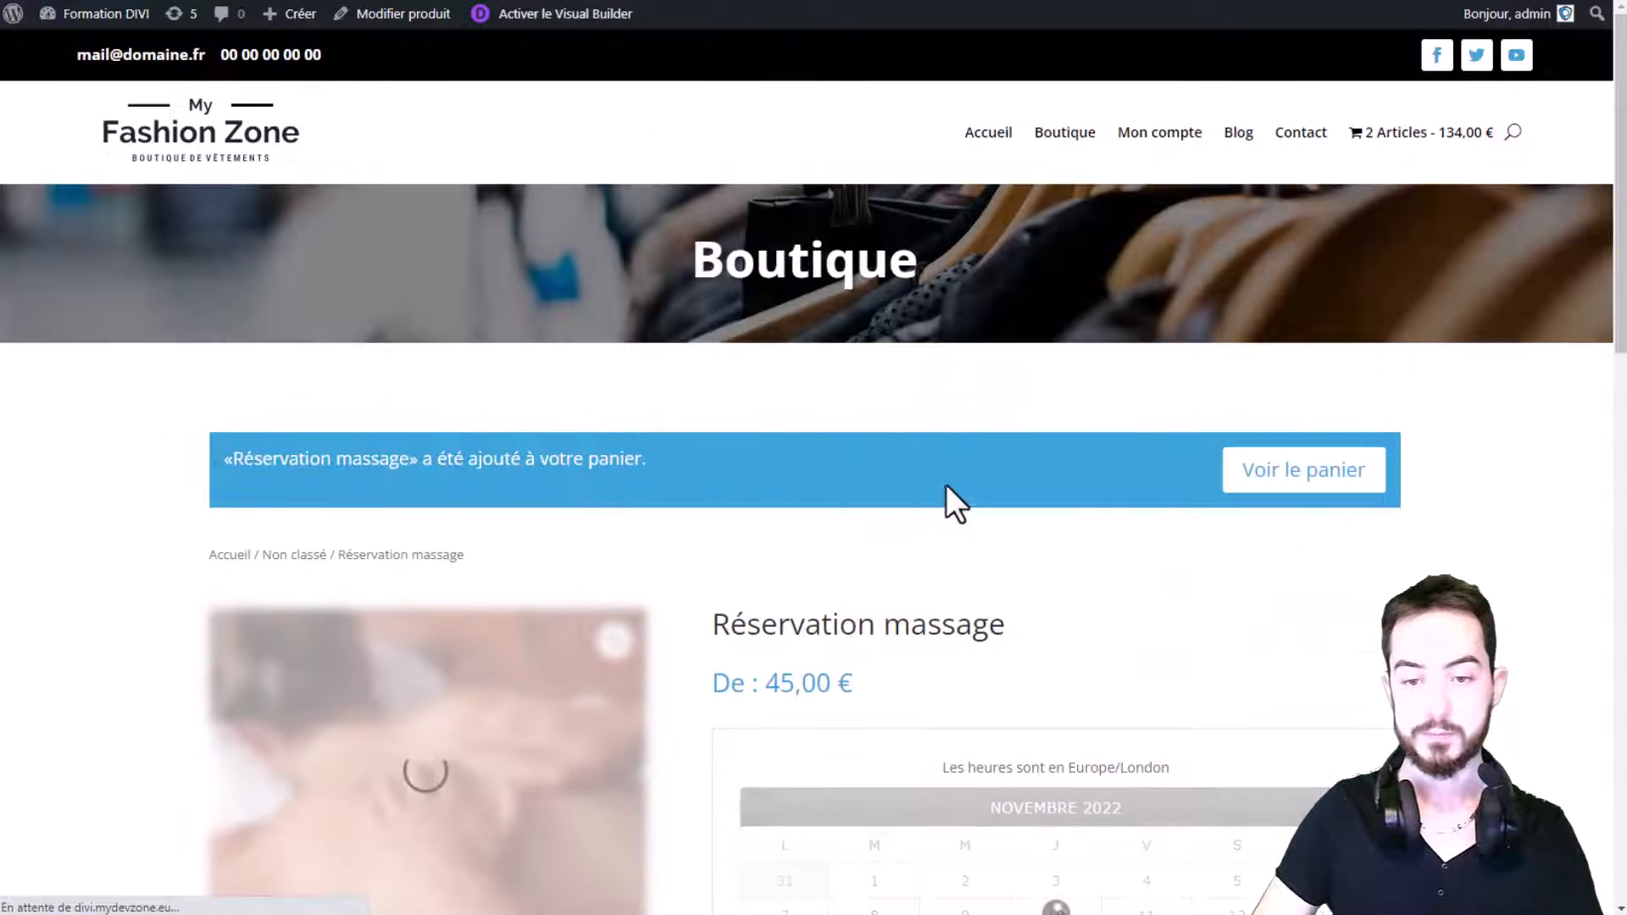
left_click(1312, 499)
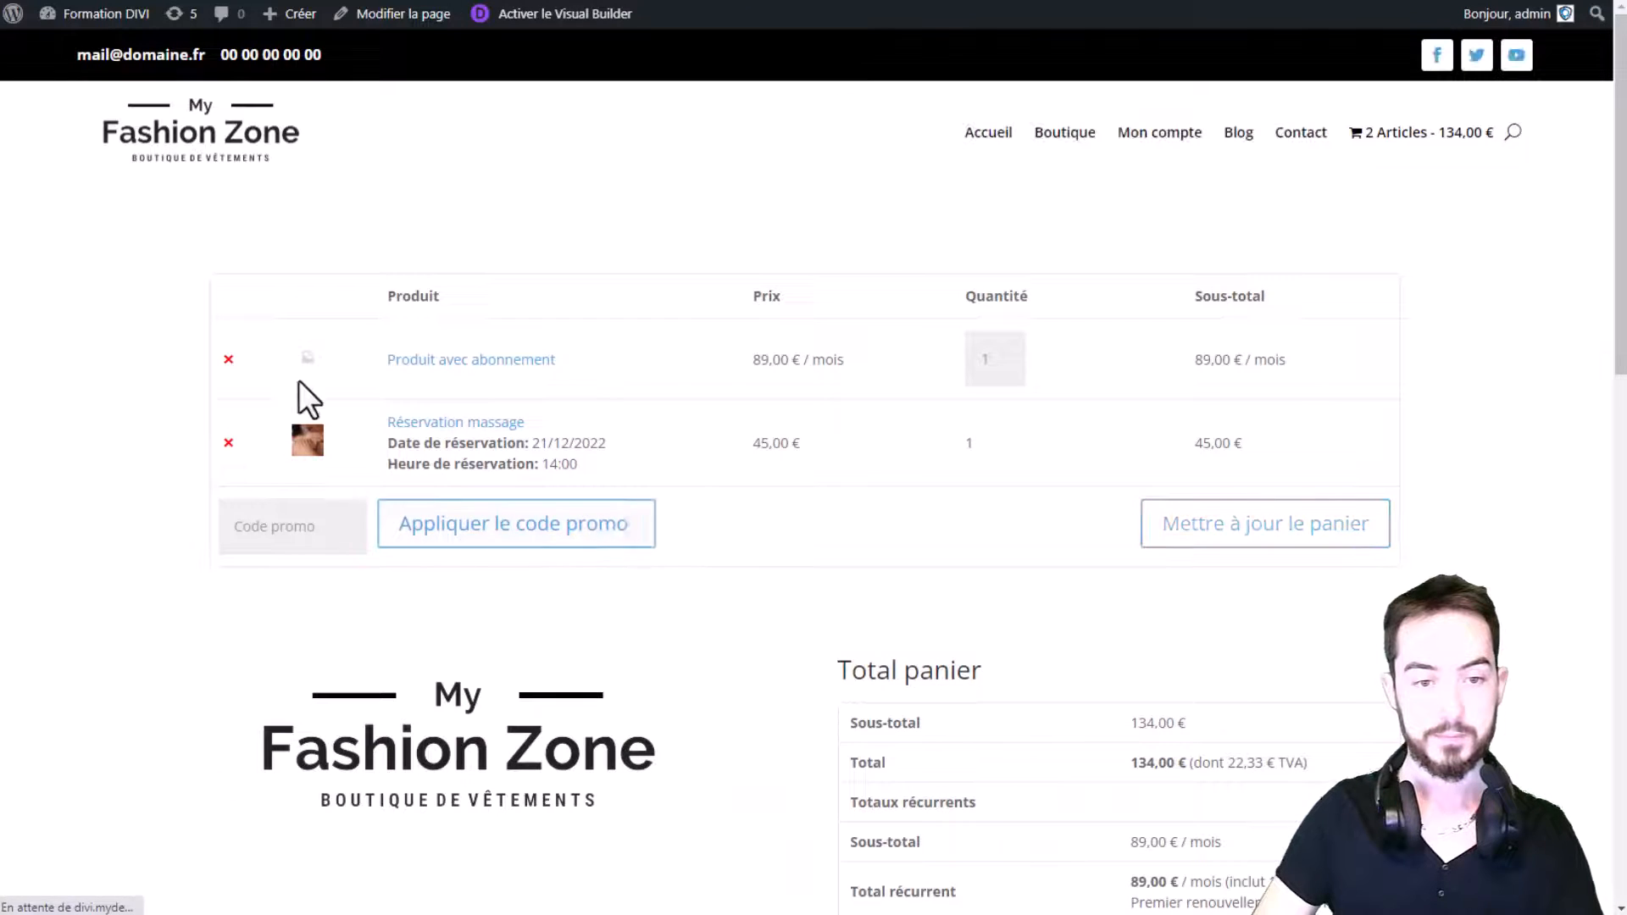
left_click(228, 360)
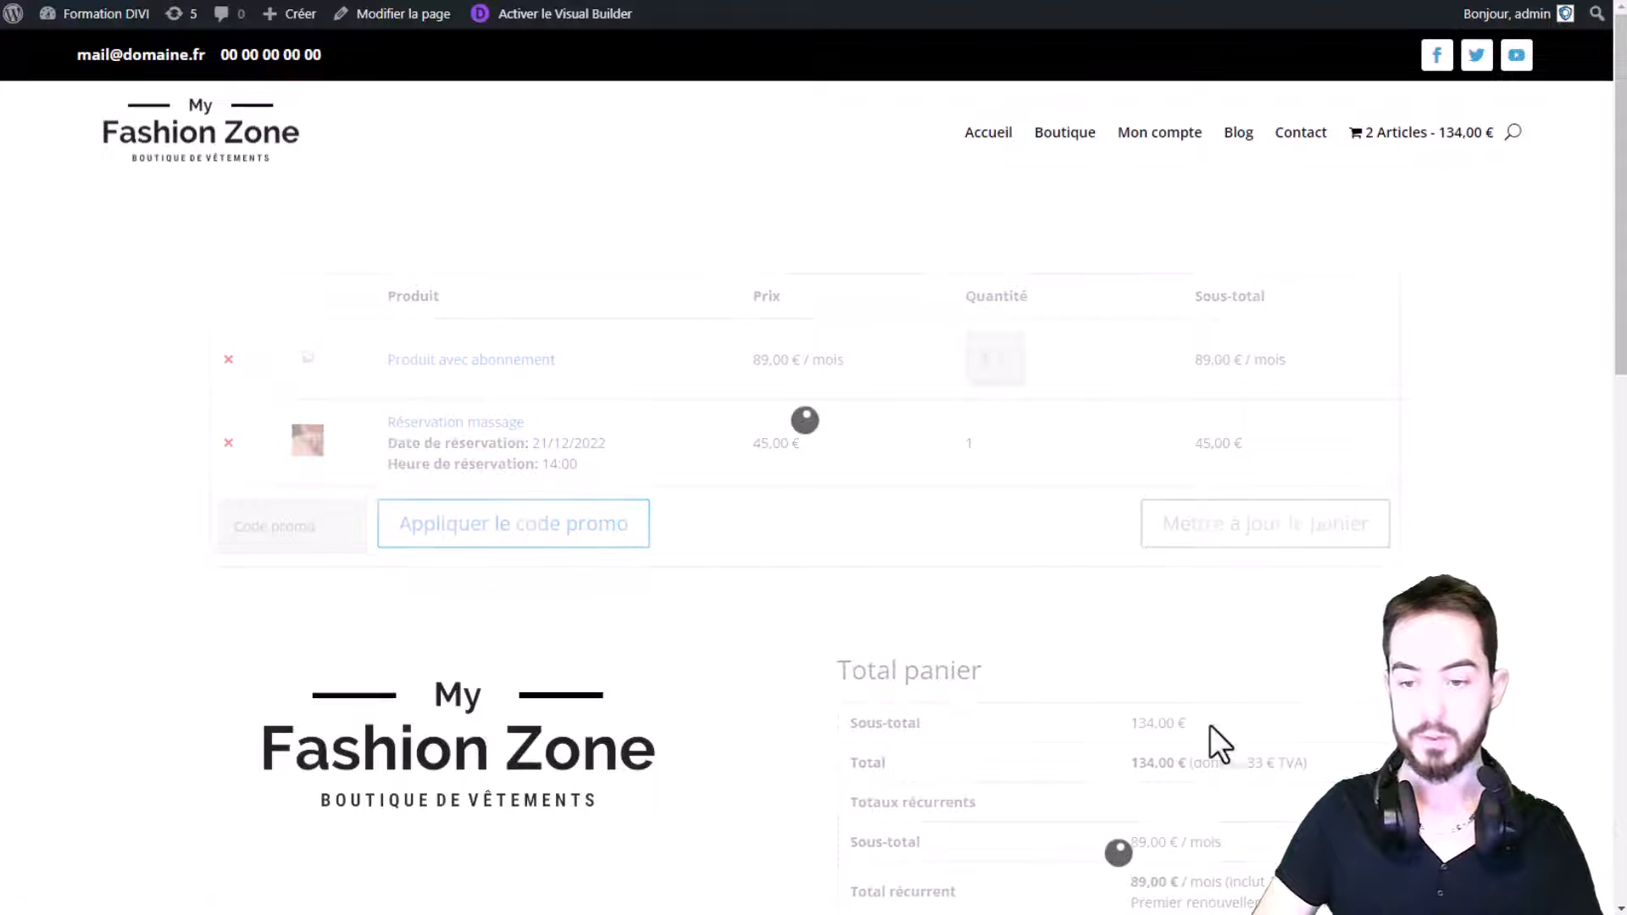
scroll(1203, 611, "down", 3)
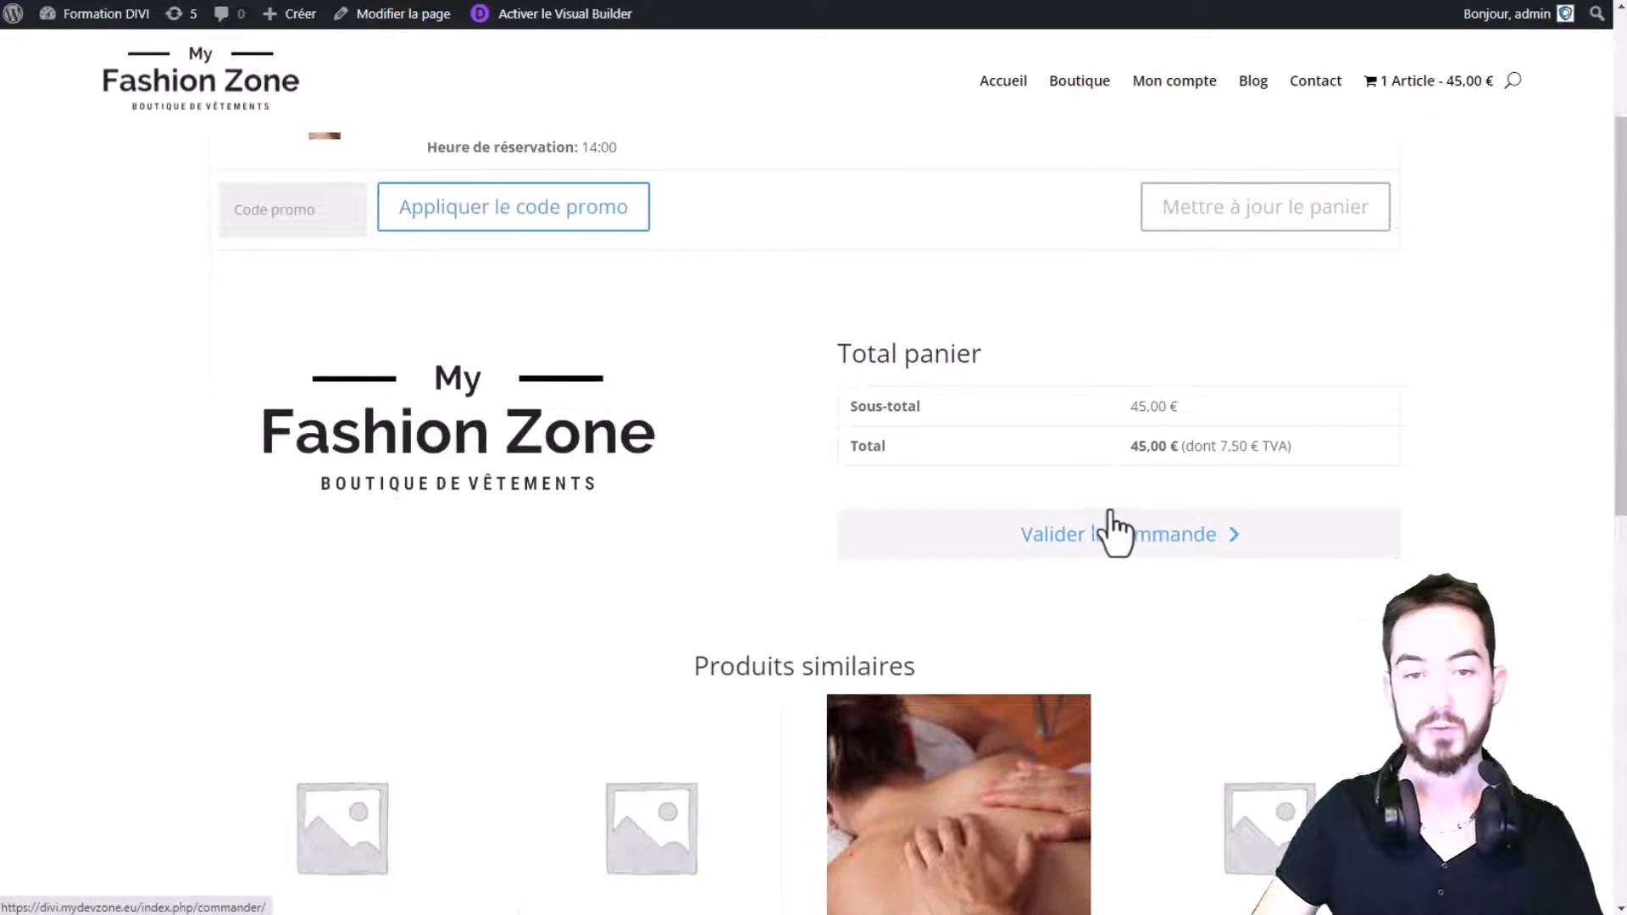
scroll(1114, 529, "up", 2)
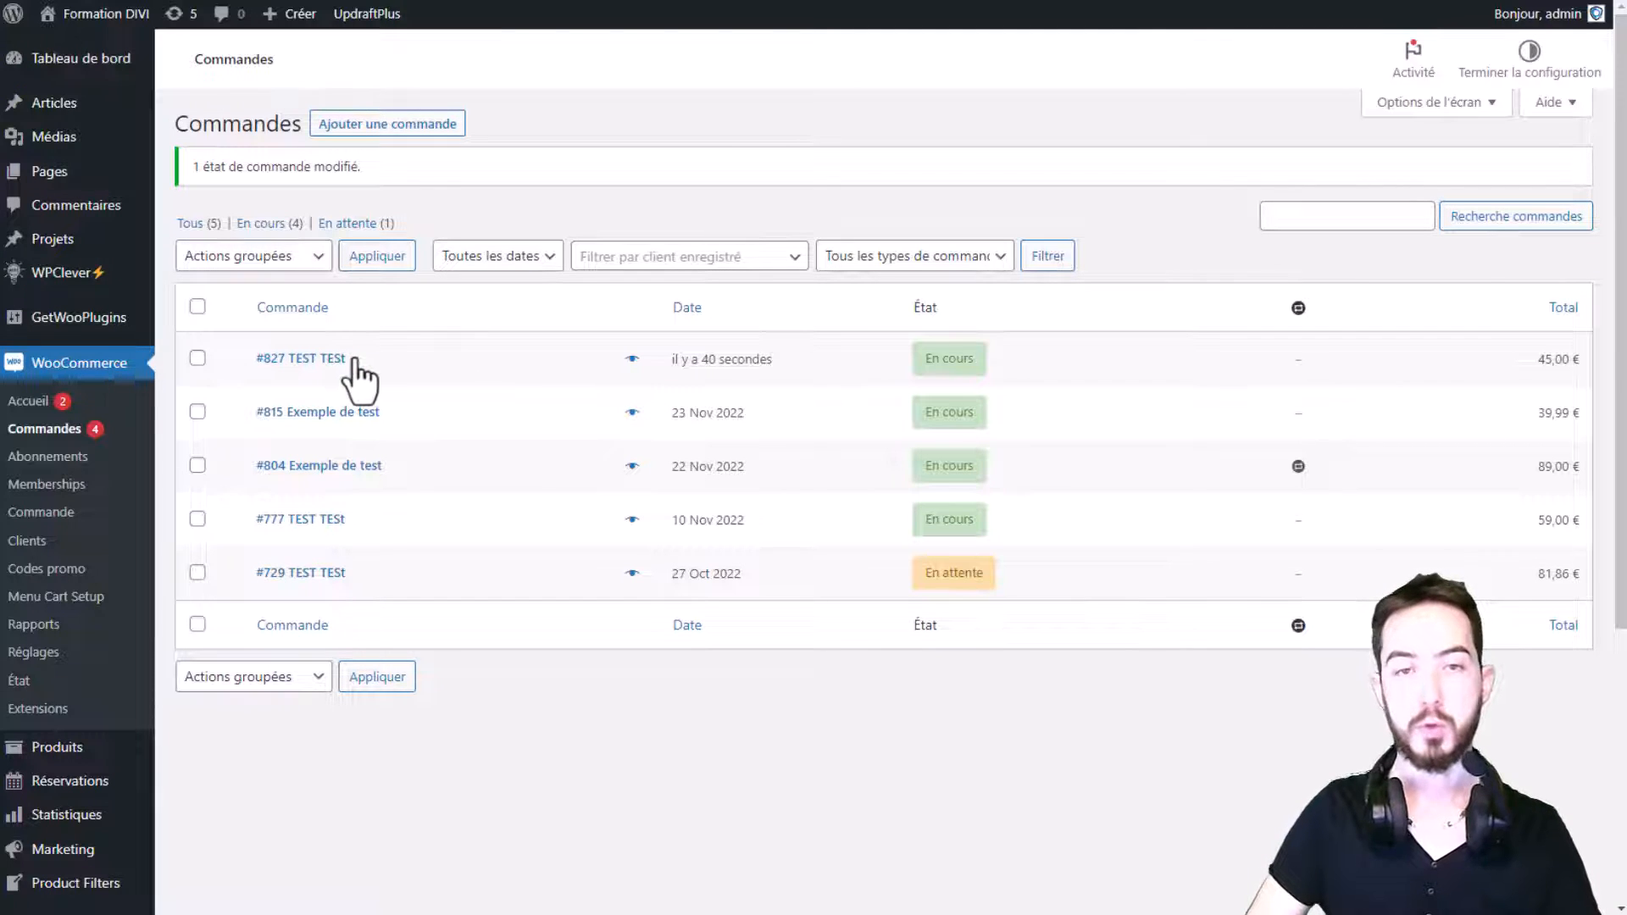
Open the list of all reservations and view the details of the "Réservation massage" booking.
scroll(102, 441, "down", 1)
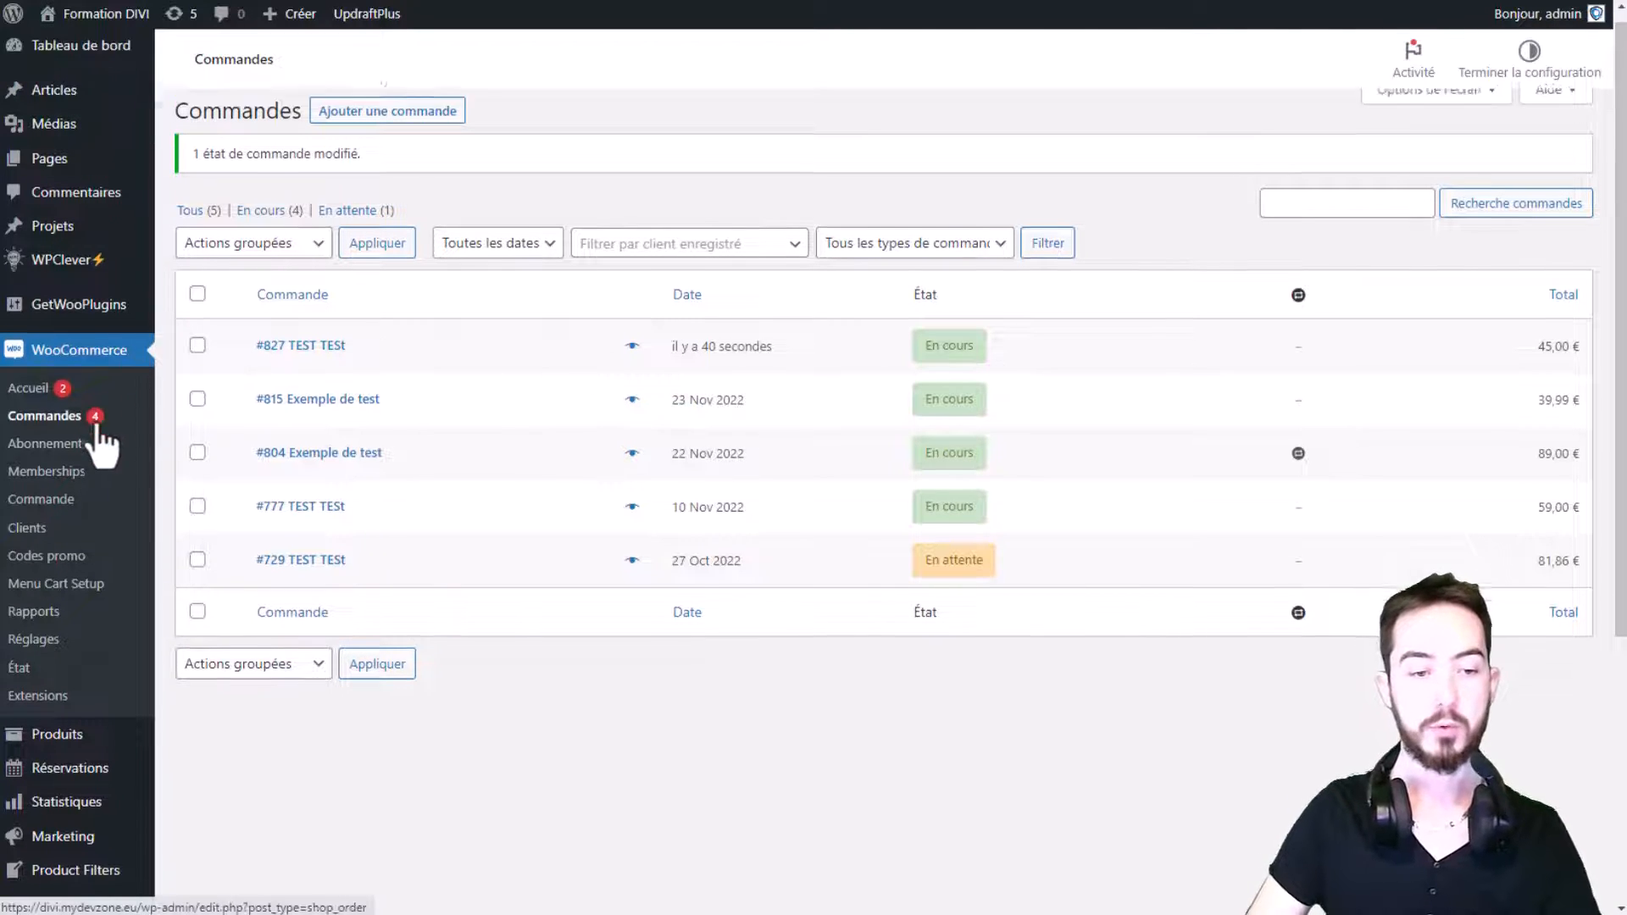
scroll(101, 441, "down", 3)
mouse_move(81, 491)
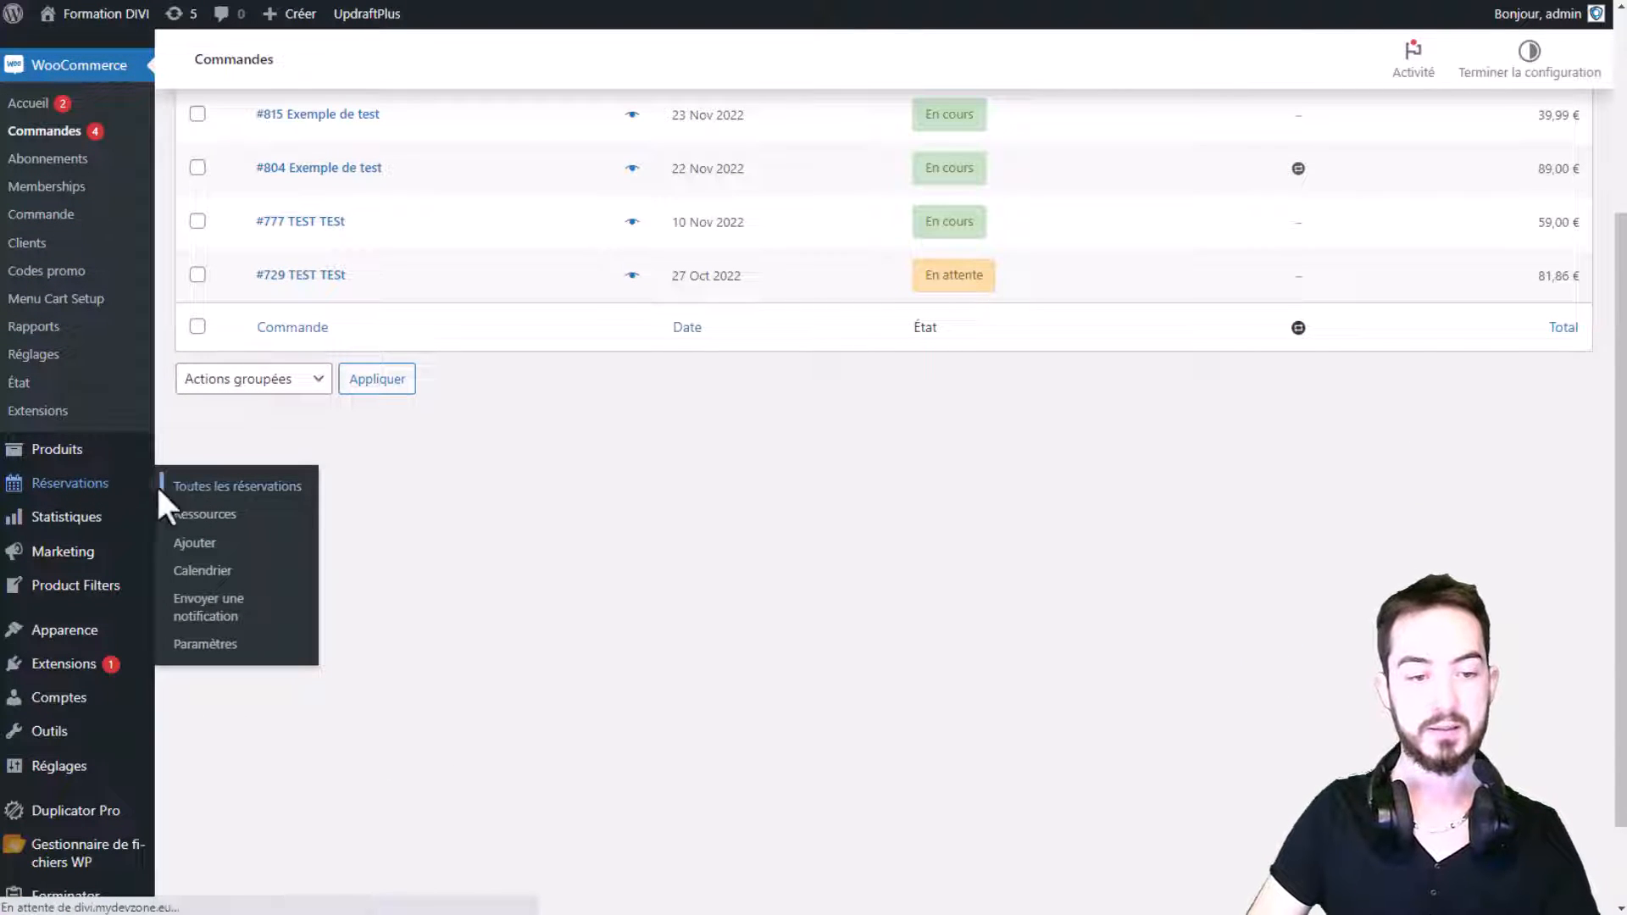
left_click(65, 485)
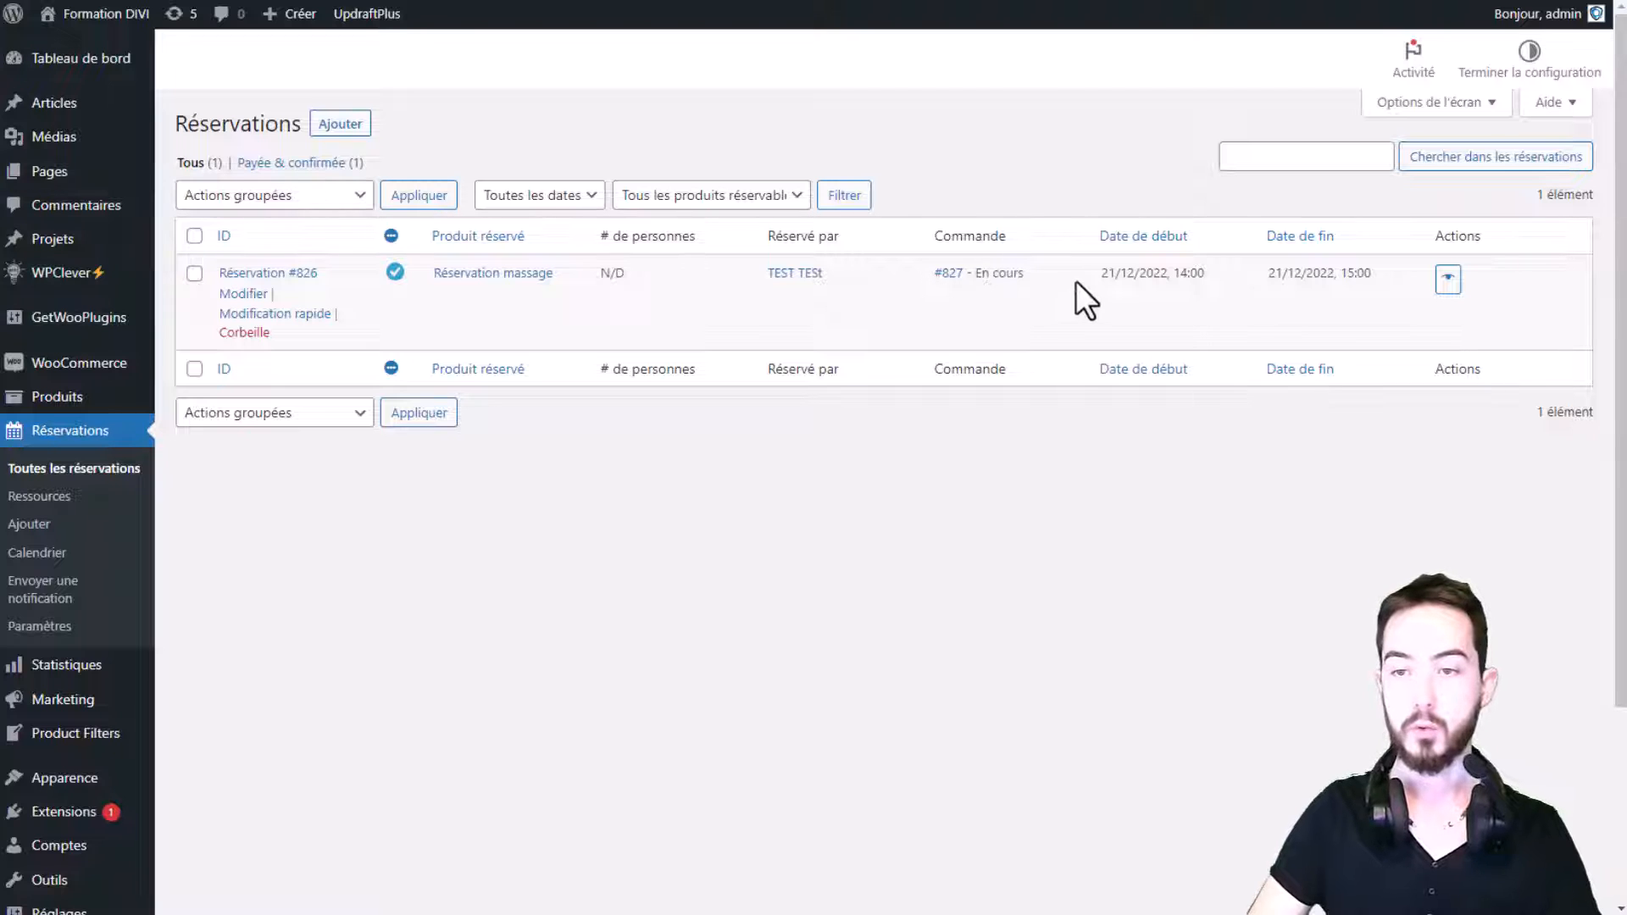
left_click(1448, 284)
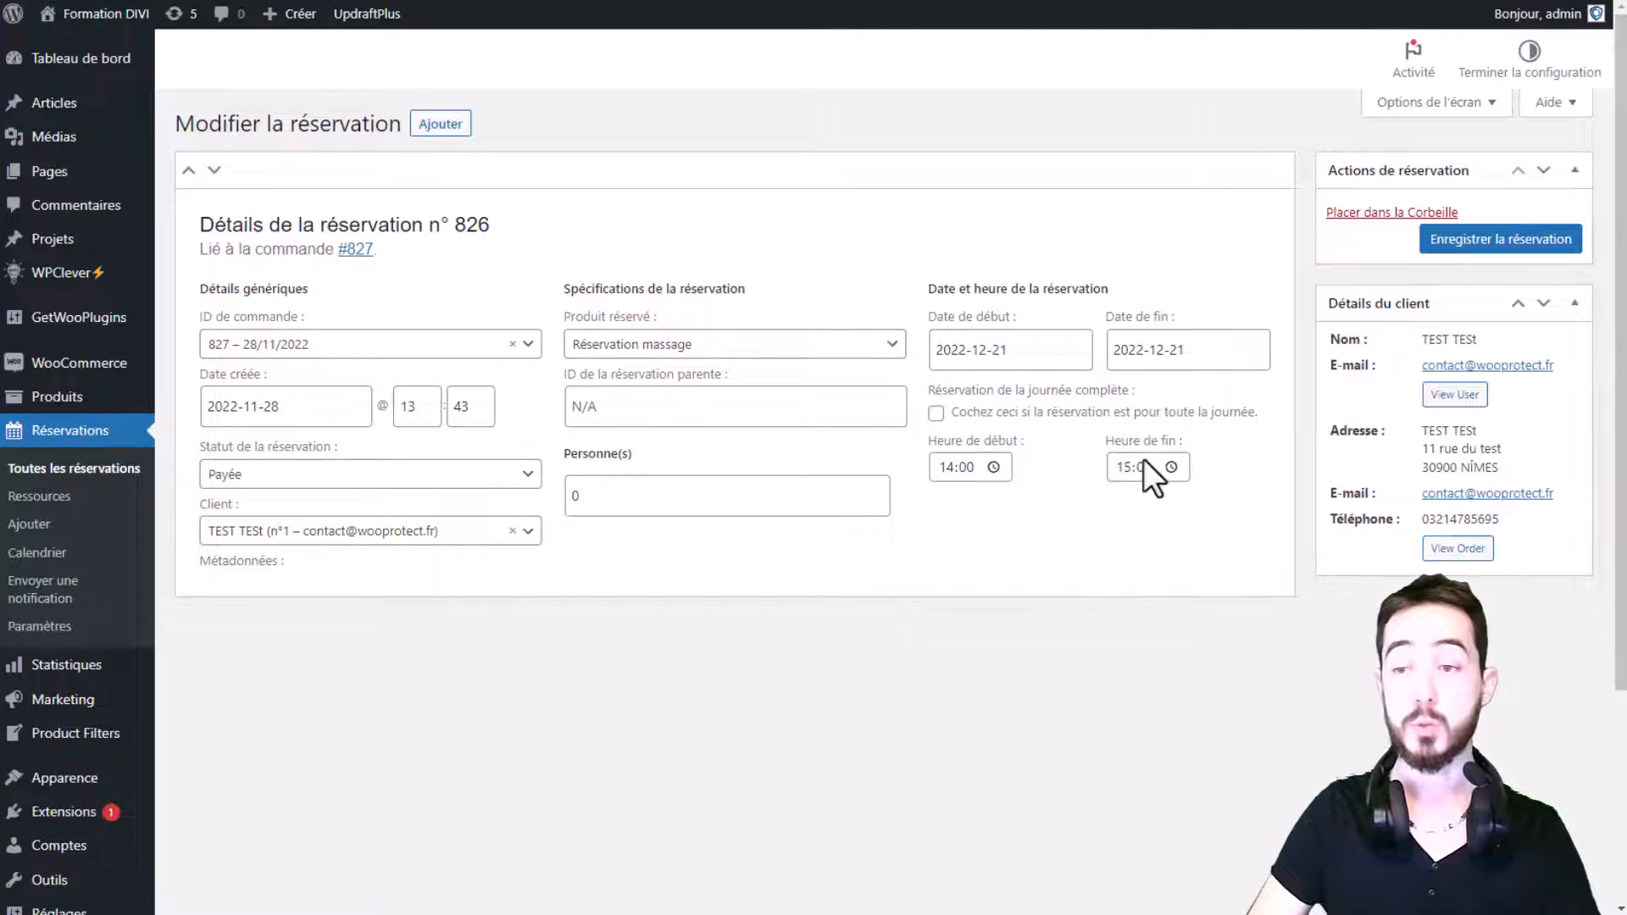
Display December 2022 in the month view of the reservations calendar and examine the massage booking on the 21st.
left_click(50, 560)
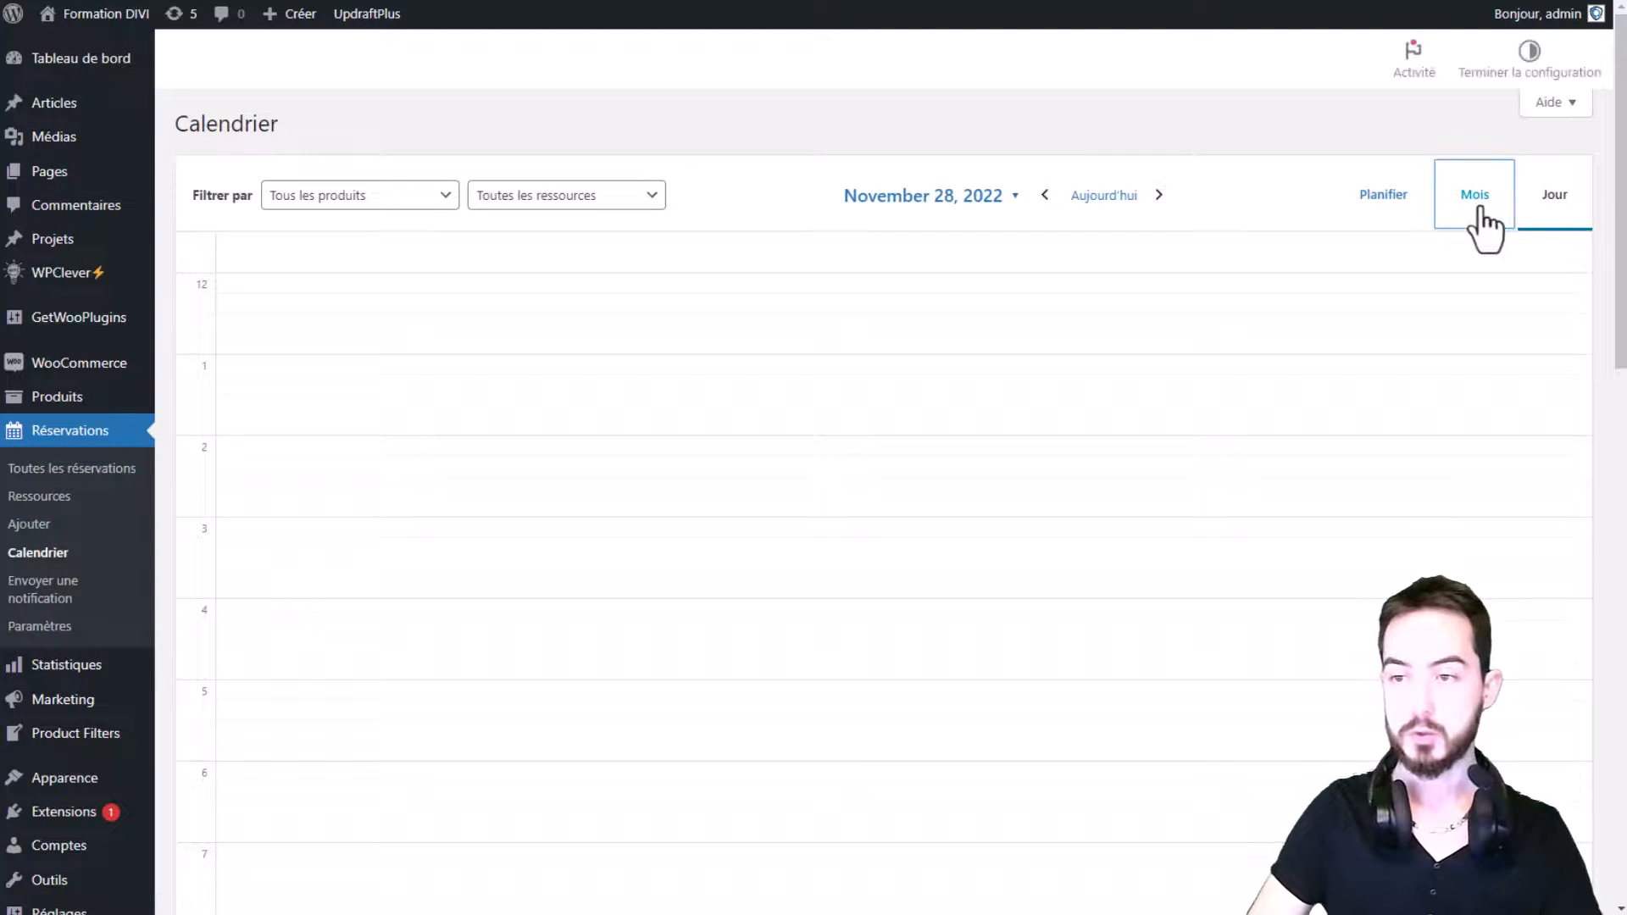
left_click(1476, 214)
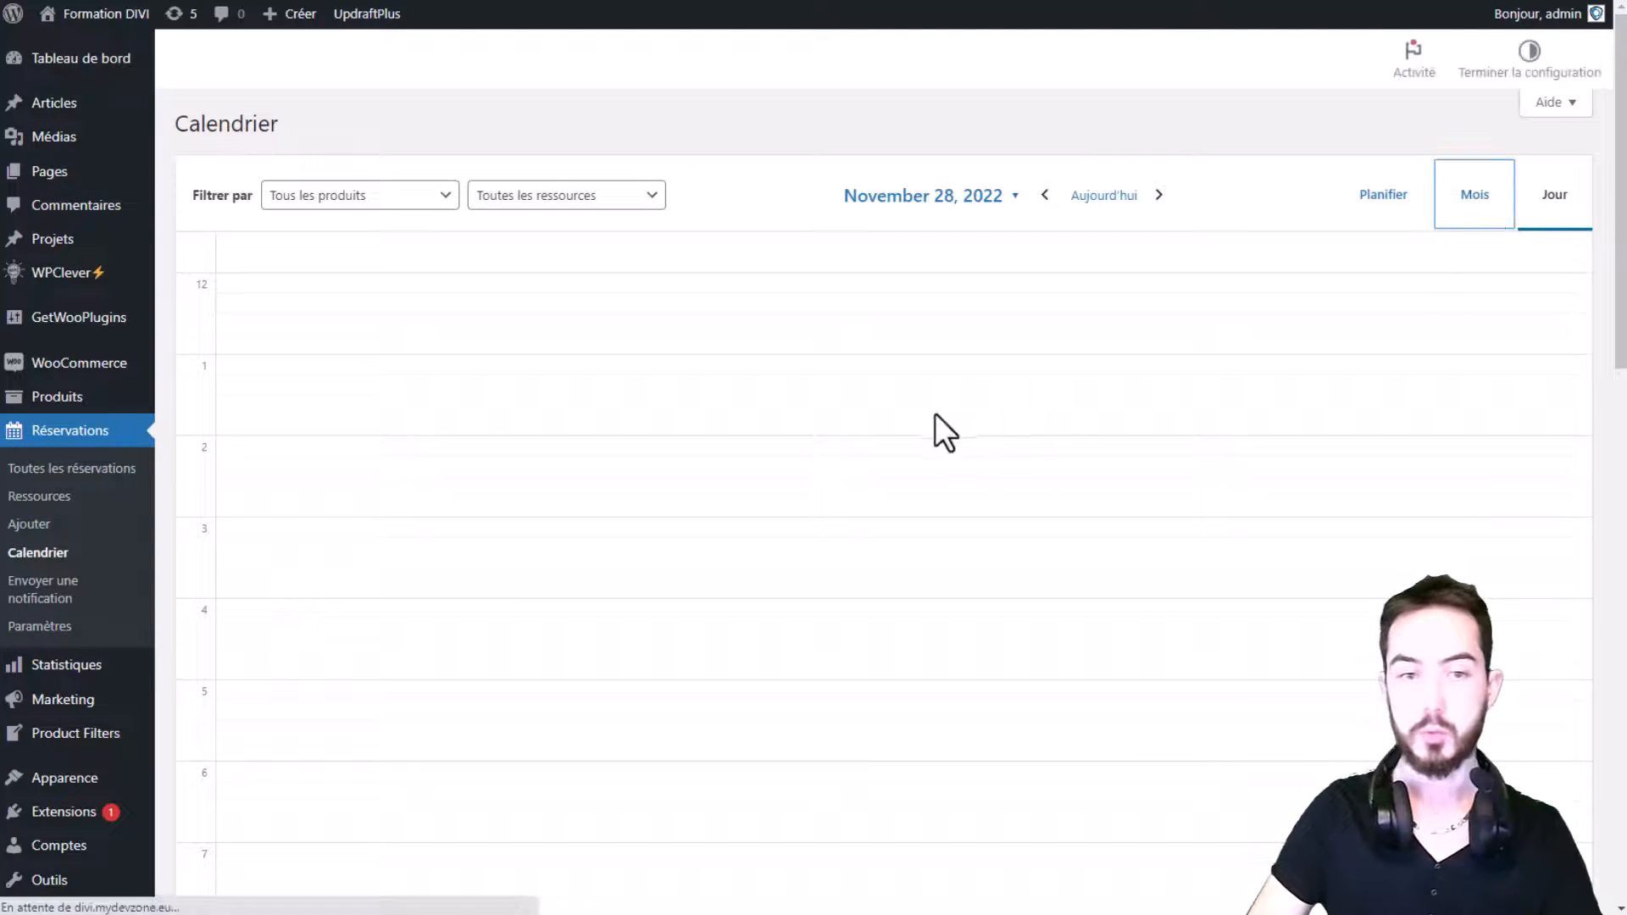
left_click(1143, 196)
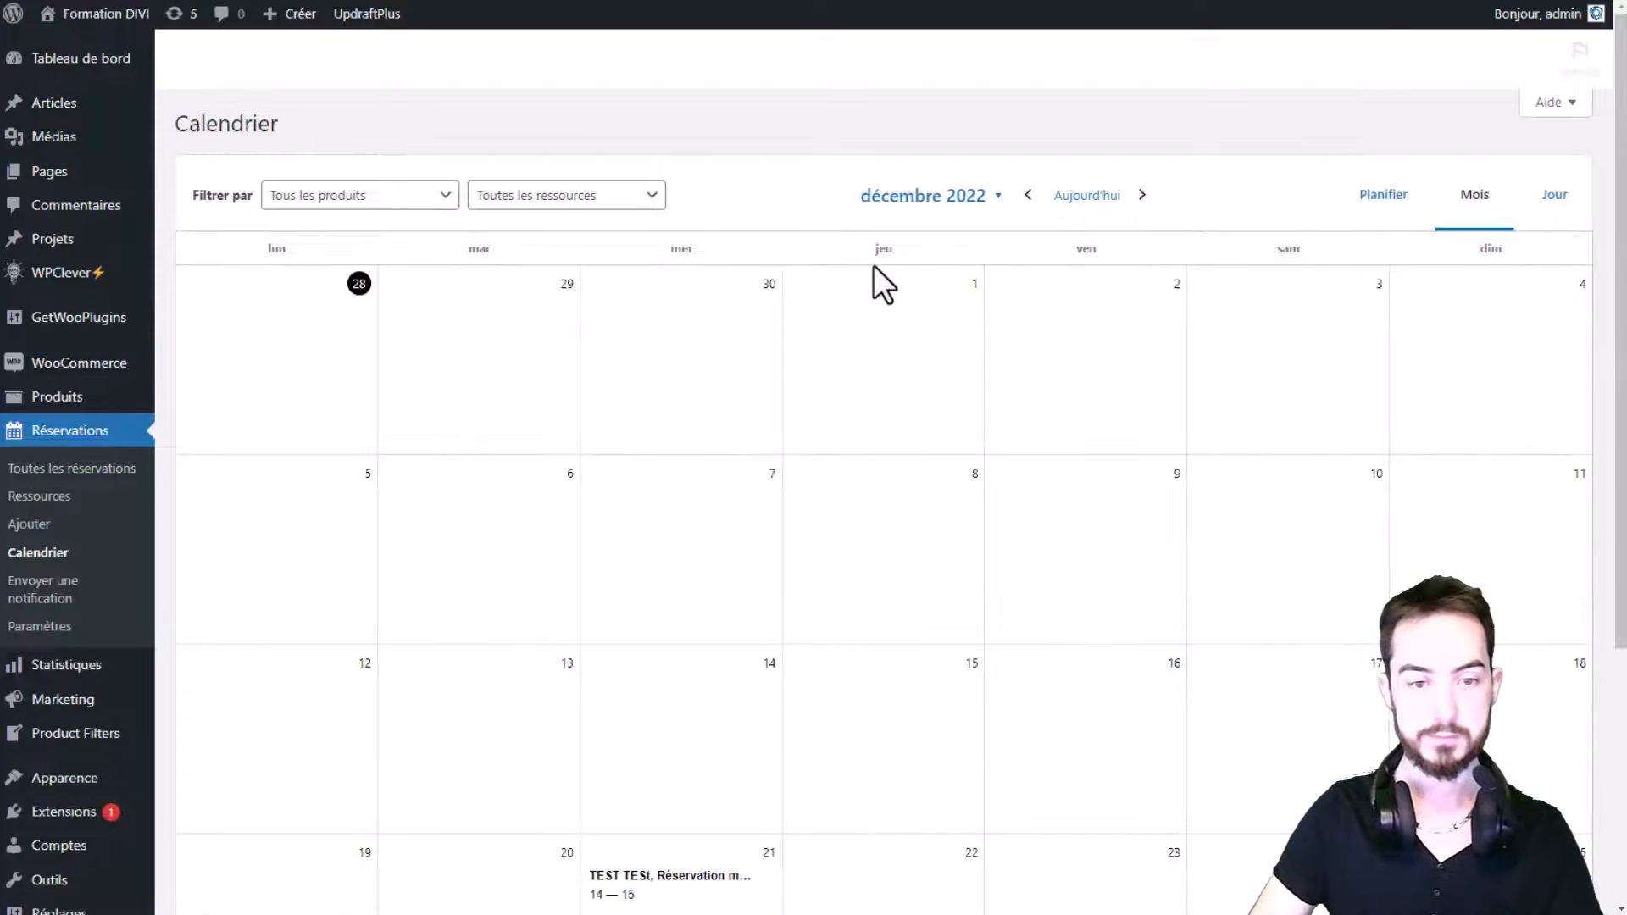
scroll(875, 266, "down", 2)
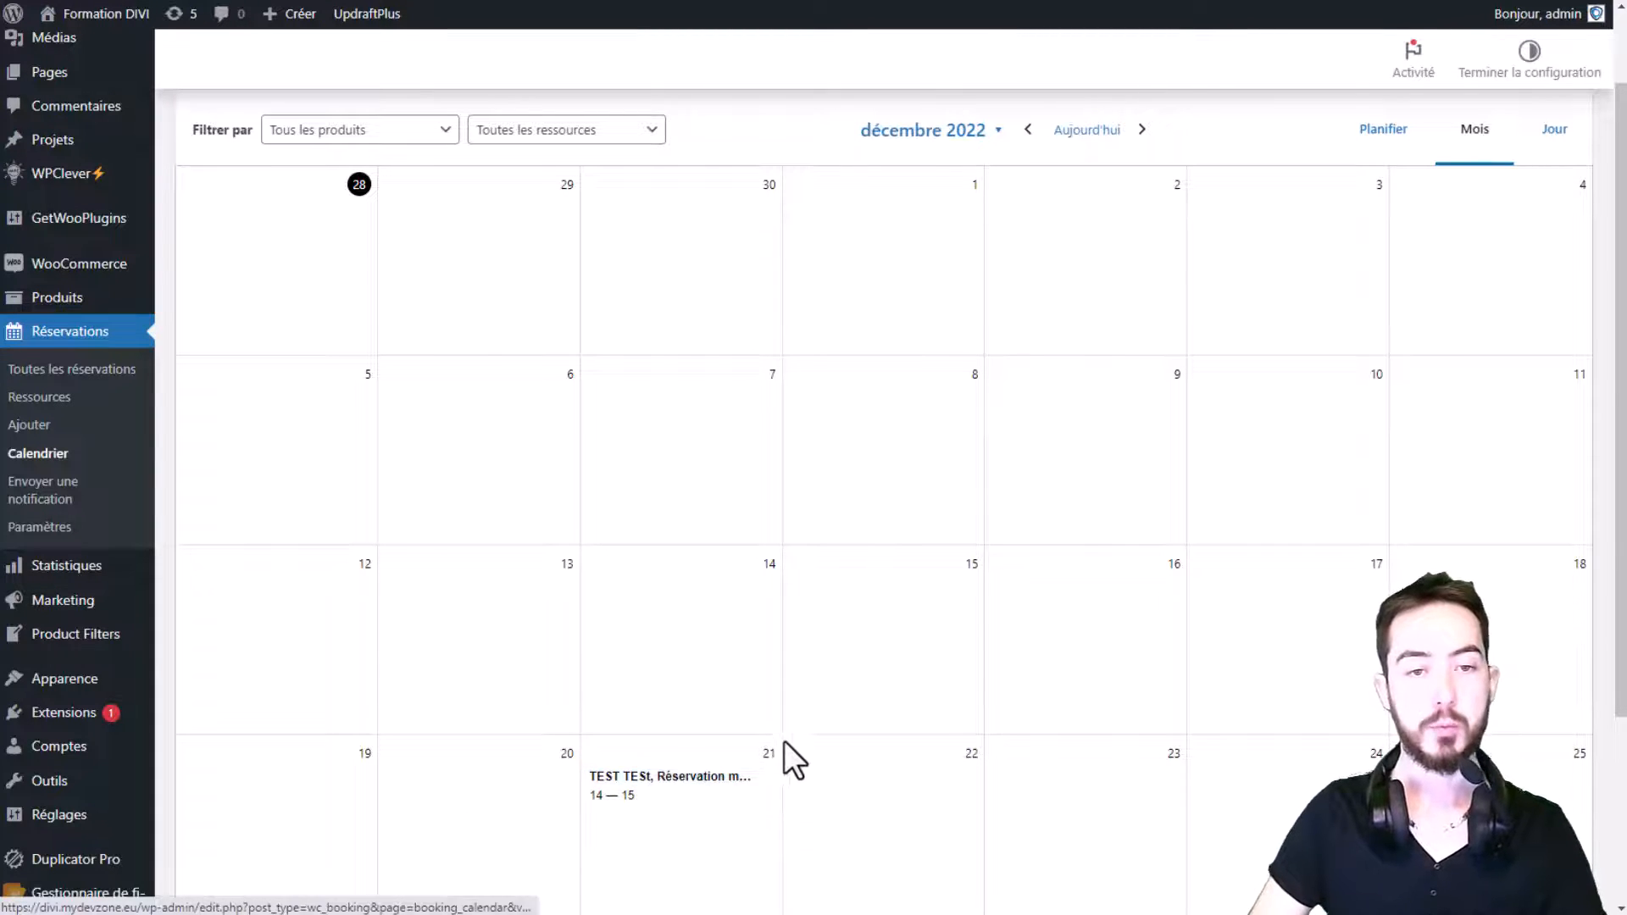
scroll(840, 564, "up", 2)
scroll(441, 450, "down", 1)
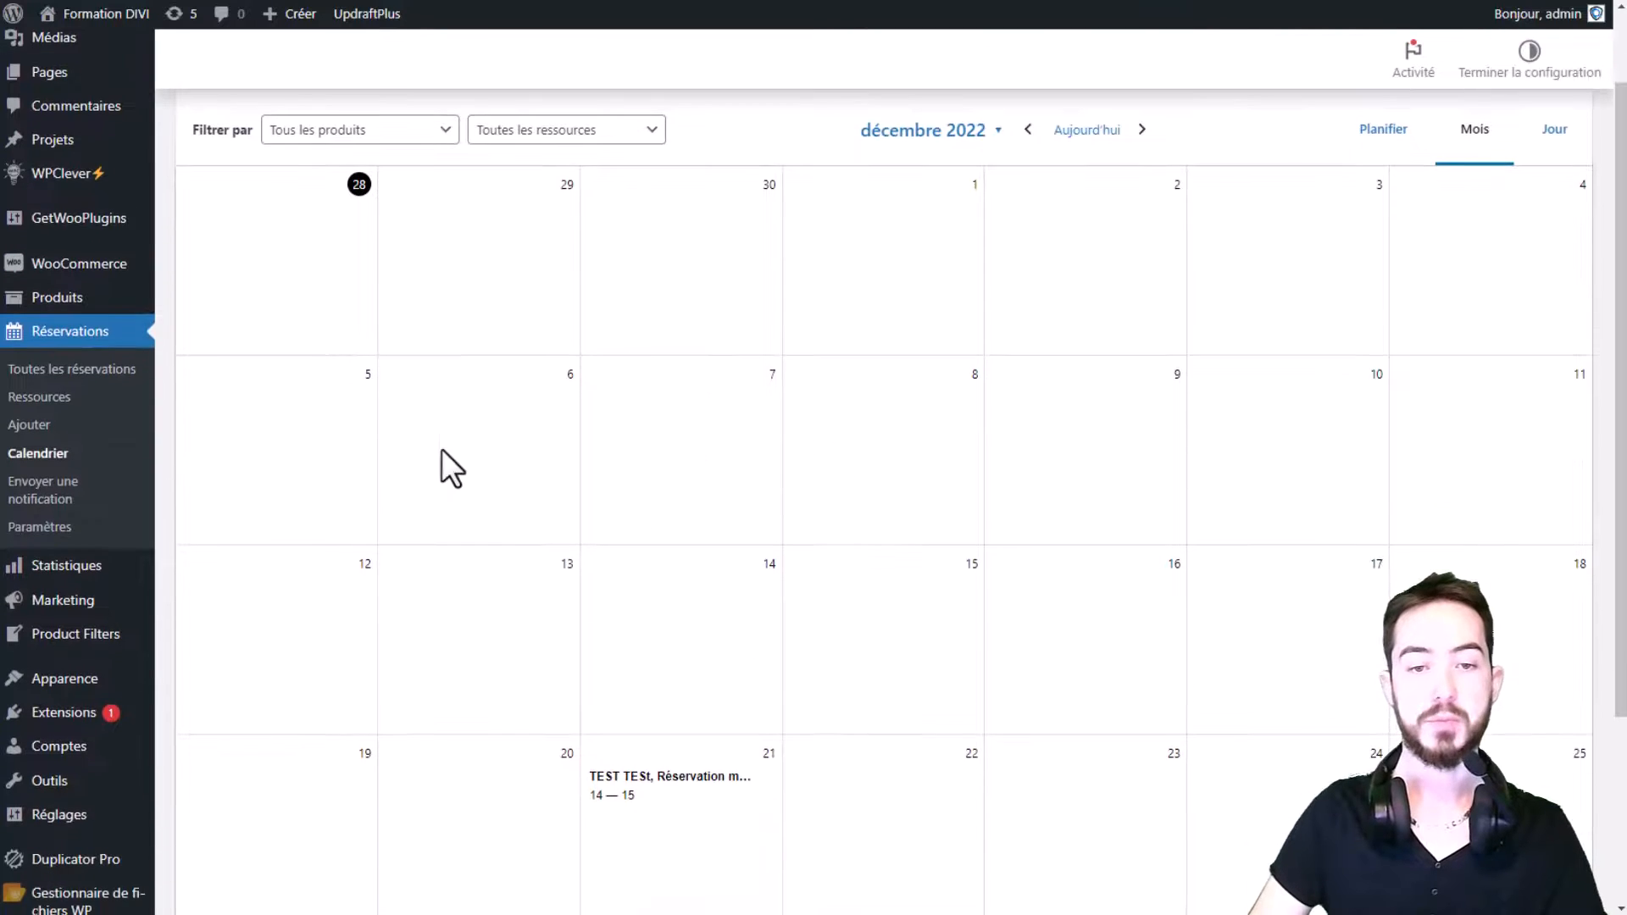
scroll(572, 432, "down", 1)
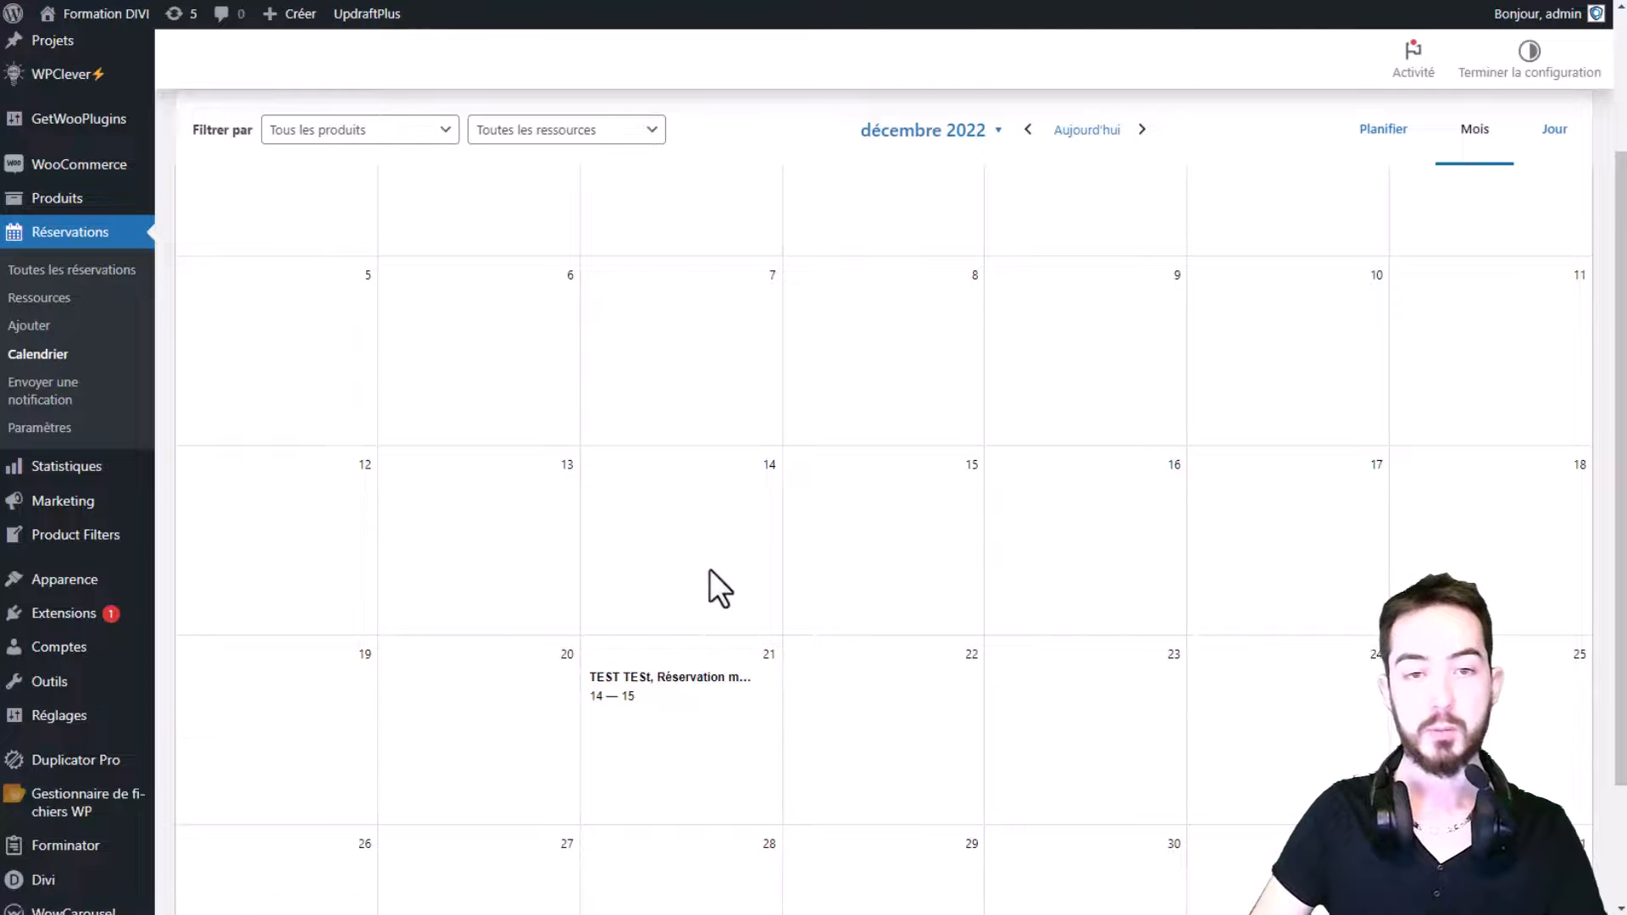
scroll(543, 525, "up", 2)
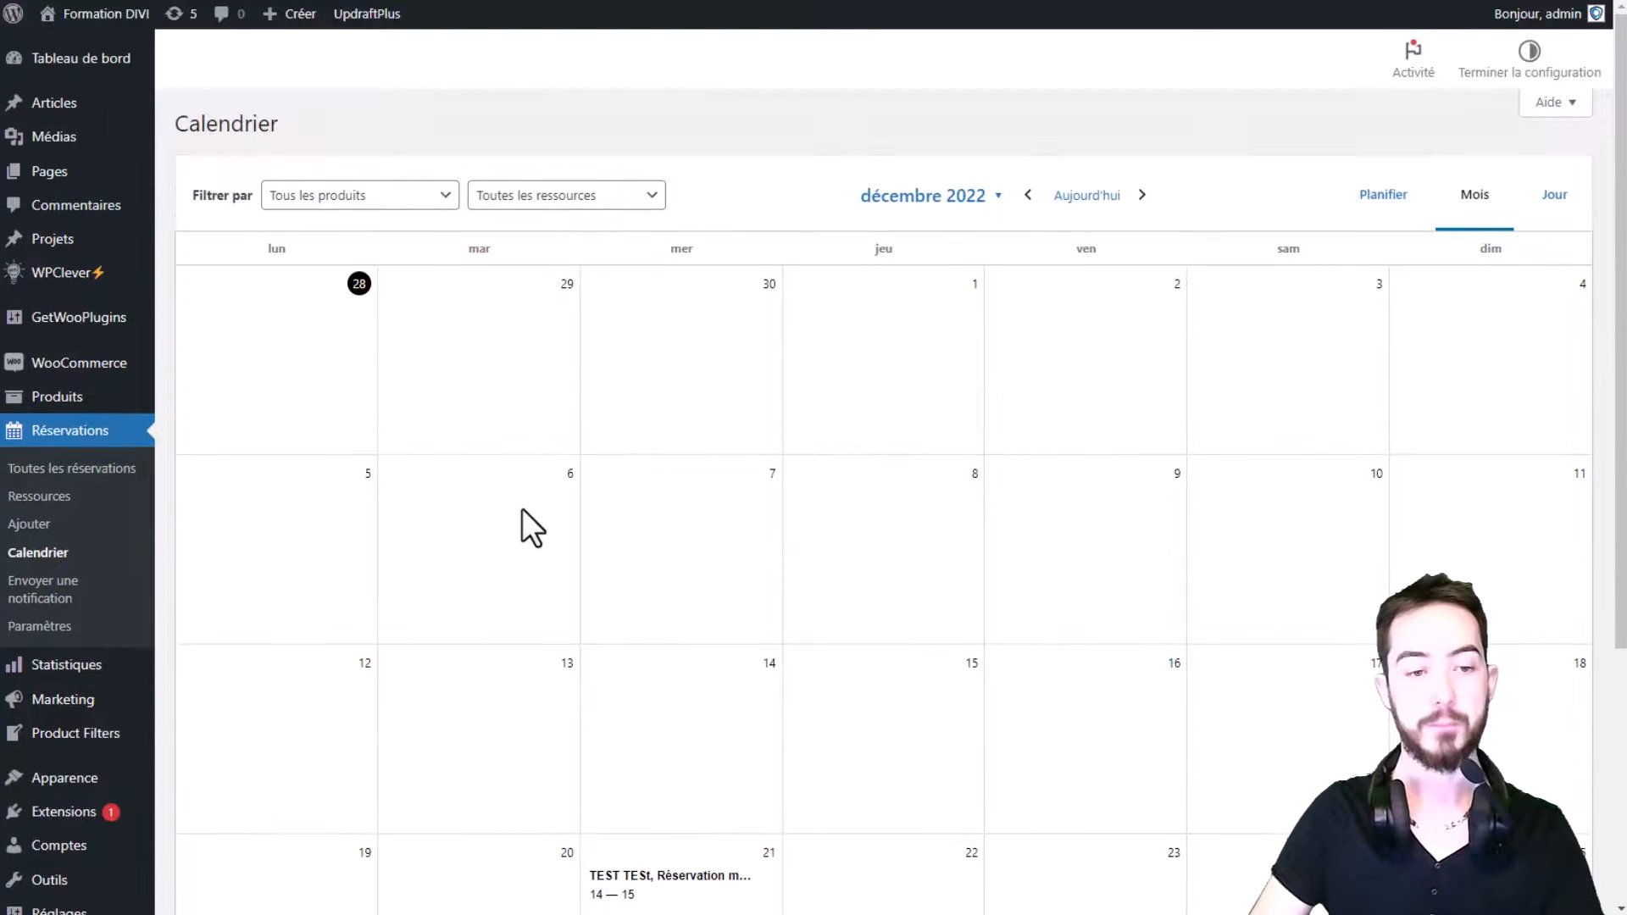